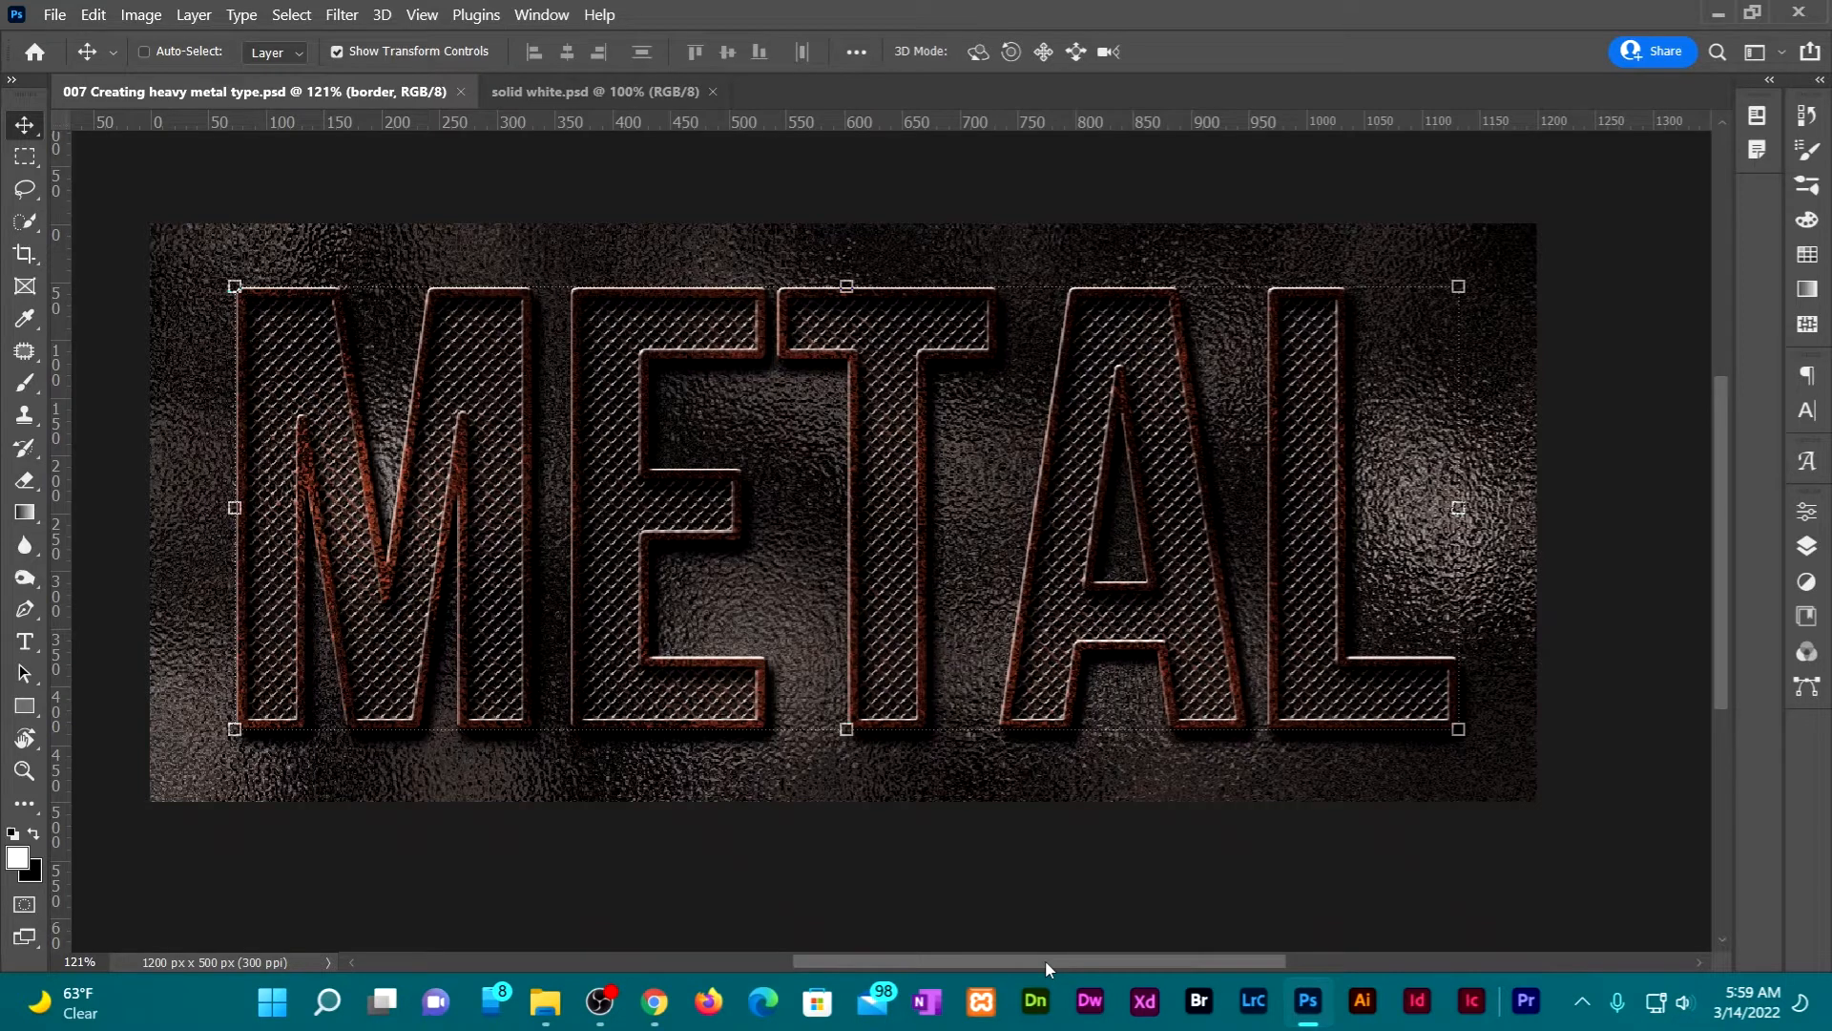
Switch to the solid white document, select the metal text layer, and activate the Rectangle tool
key("ctrl+Tab")
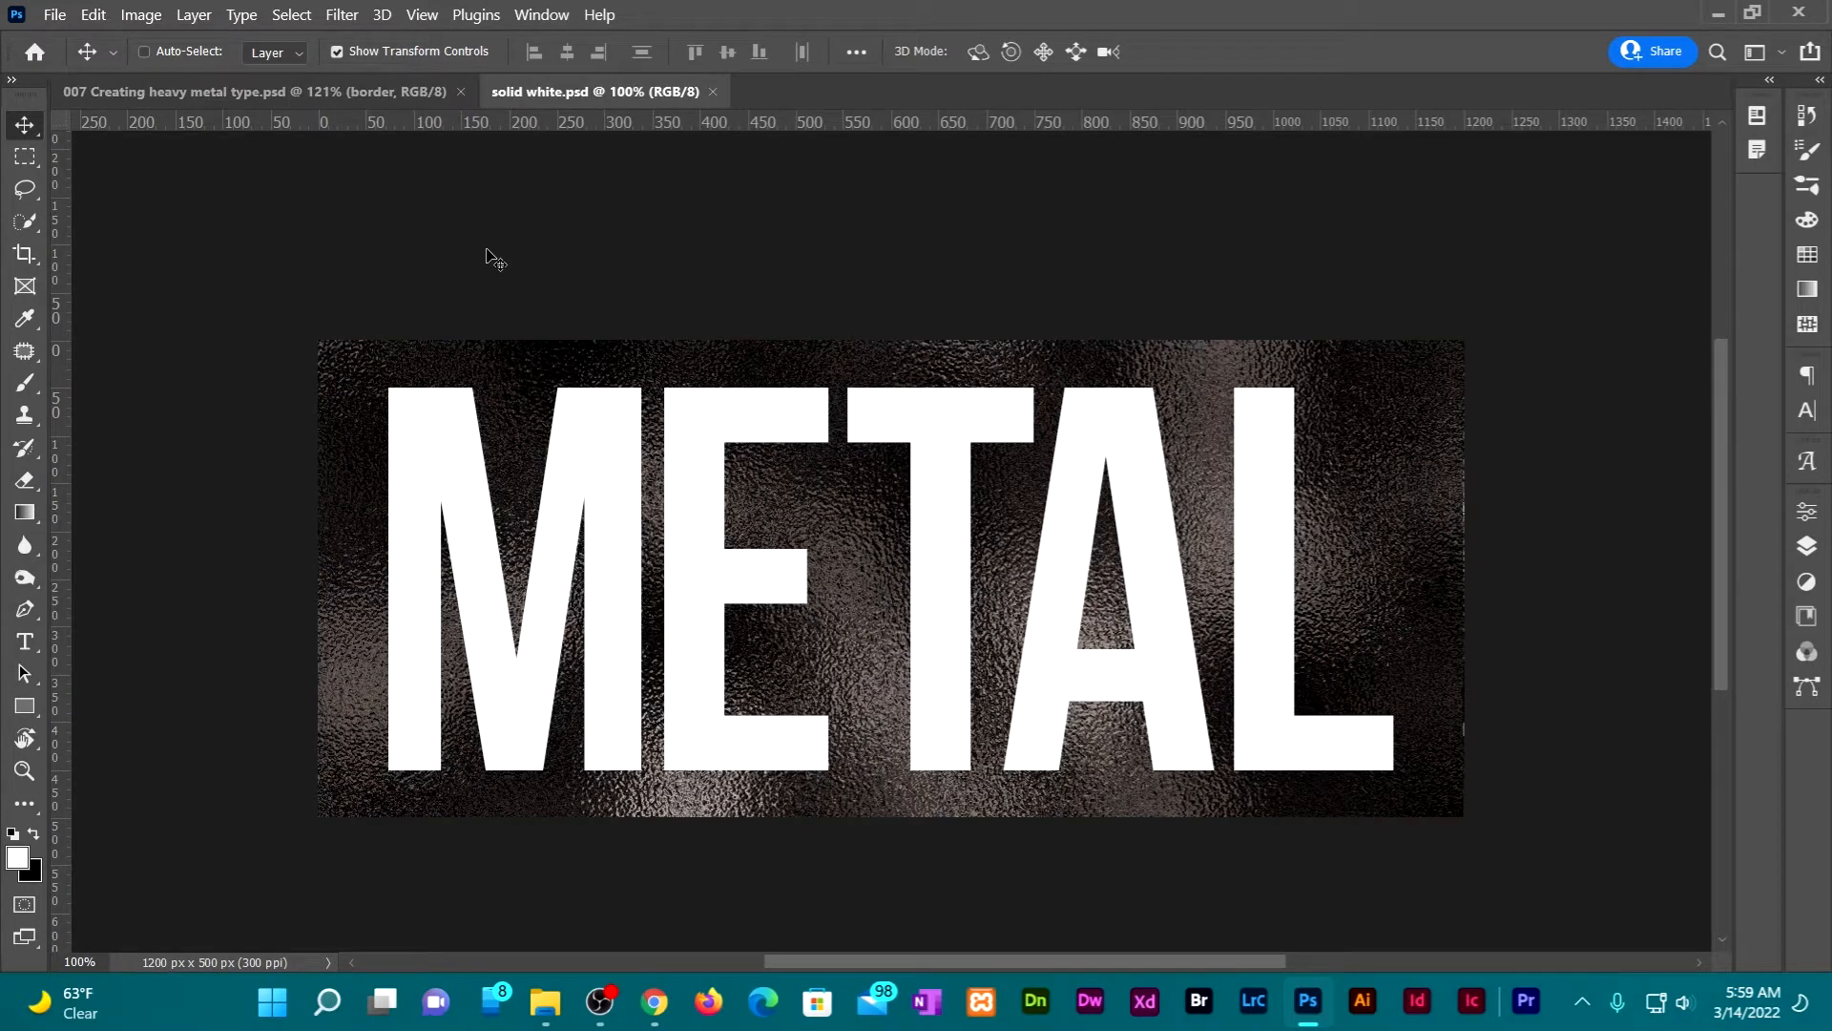
left_click(1806, 546)
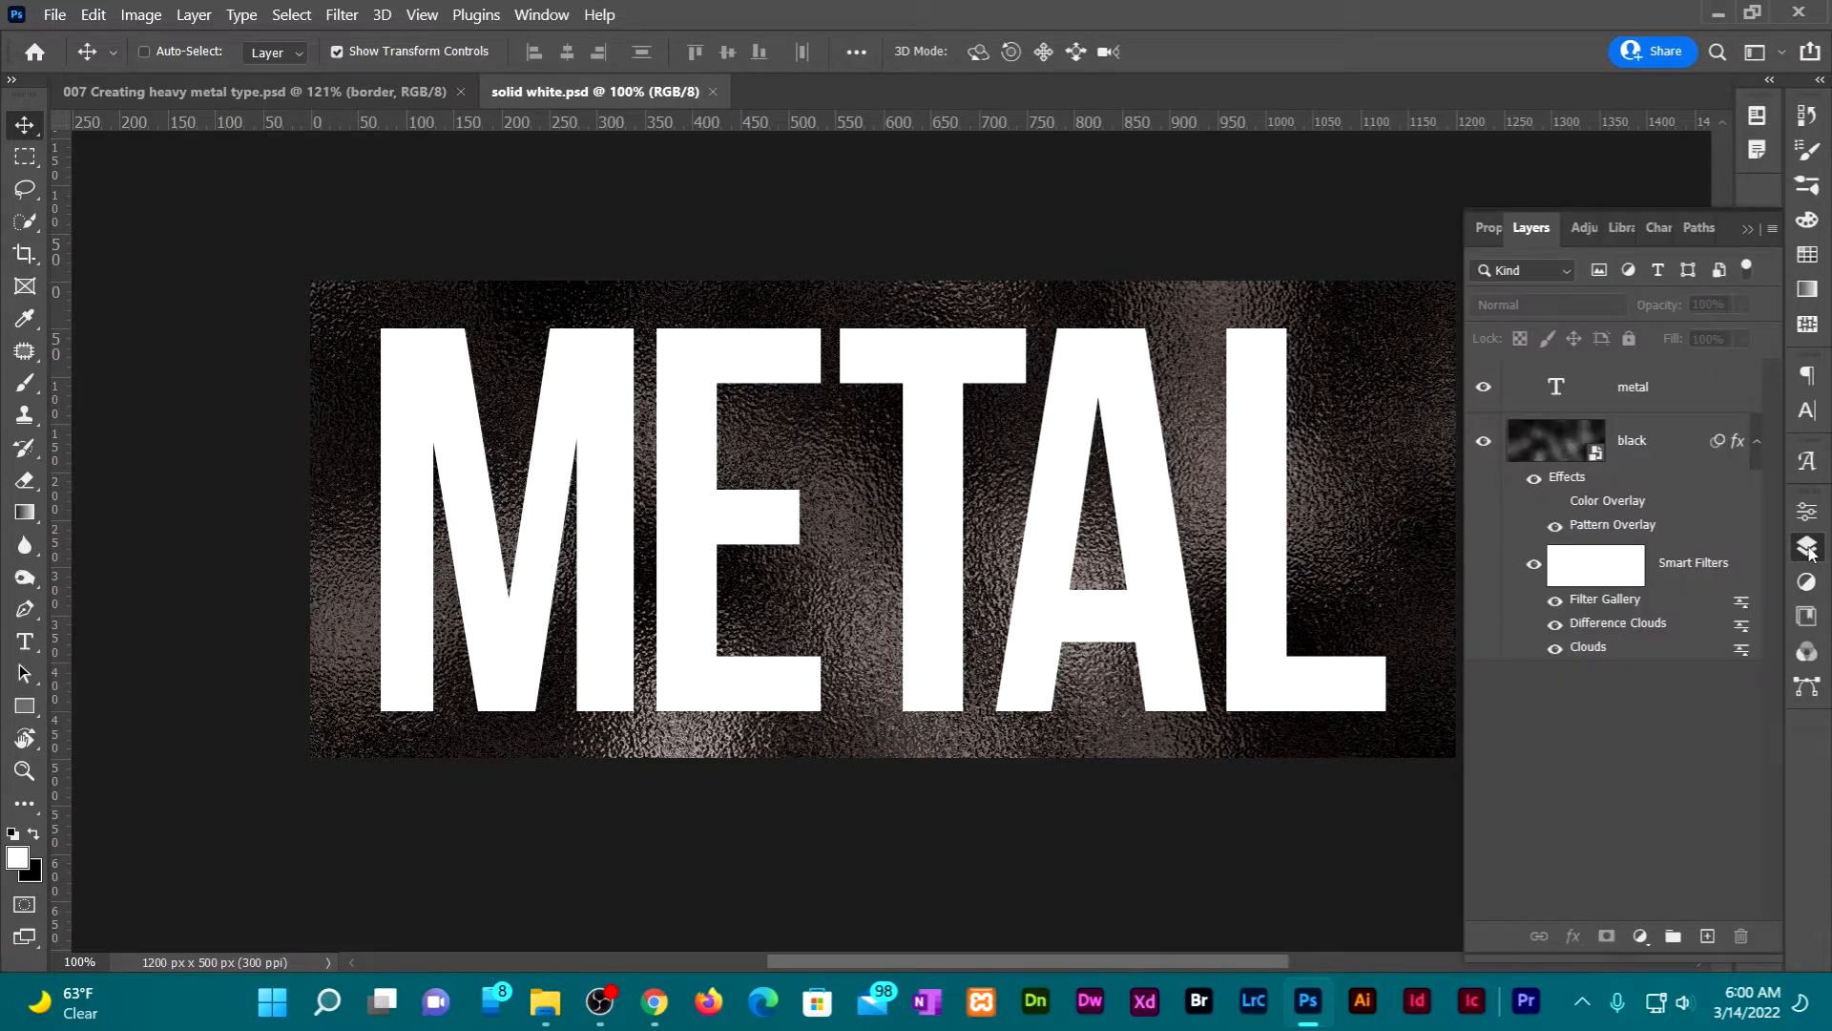
left_click(1701, 387)
key("u")
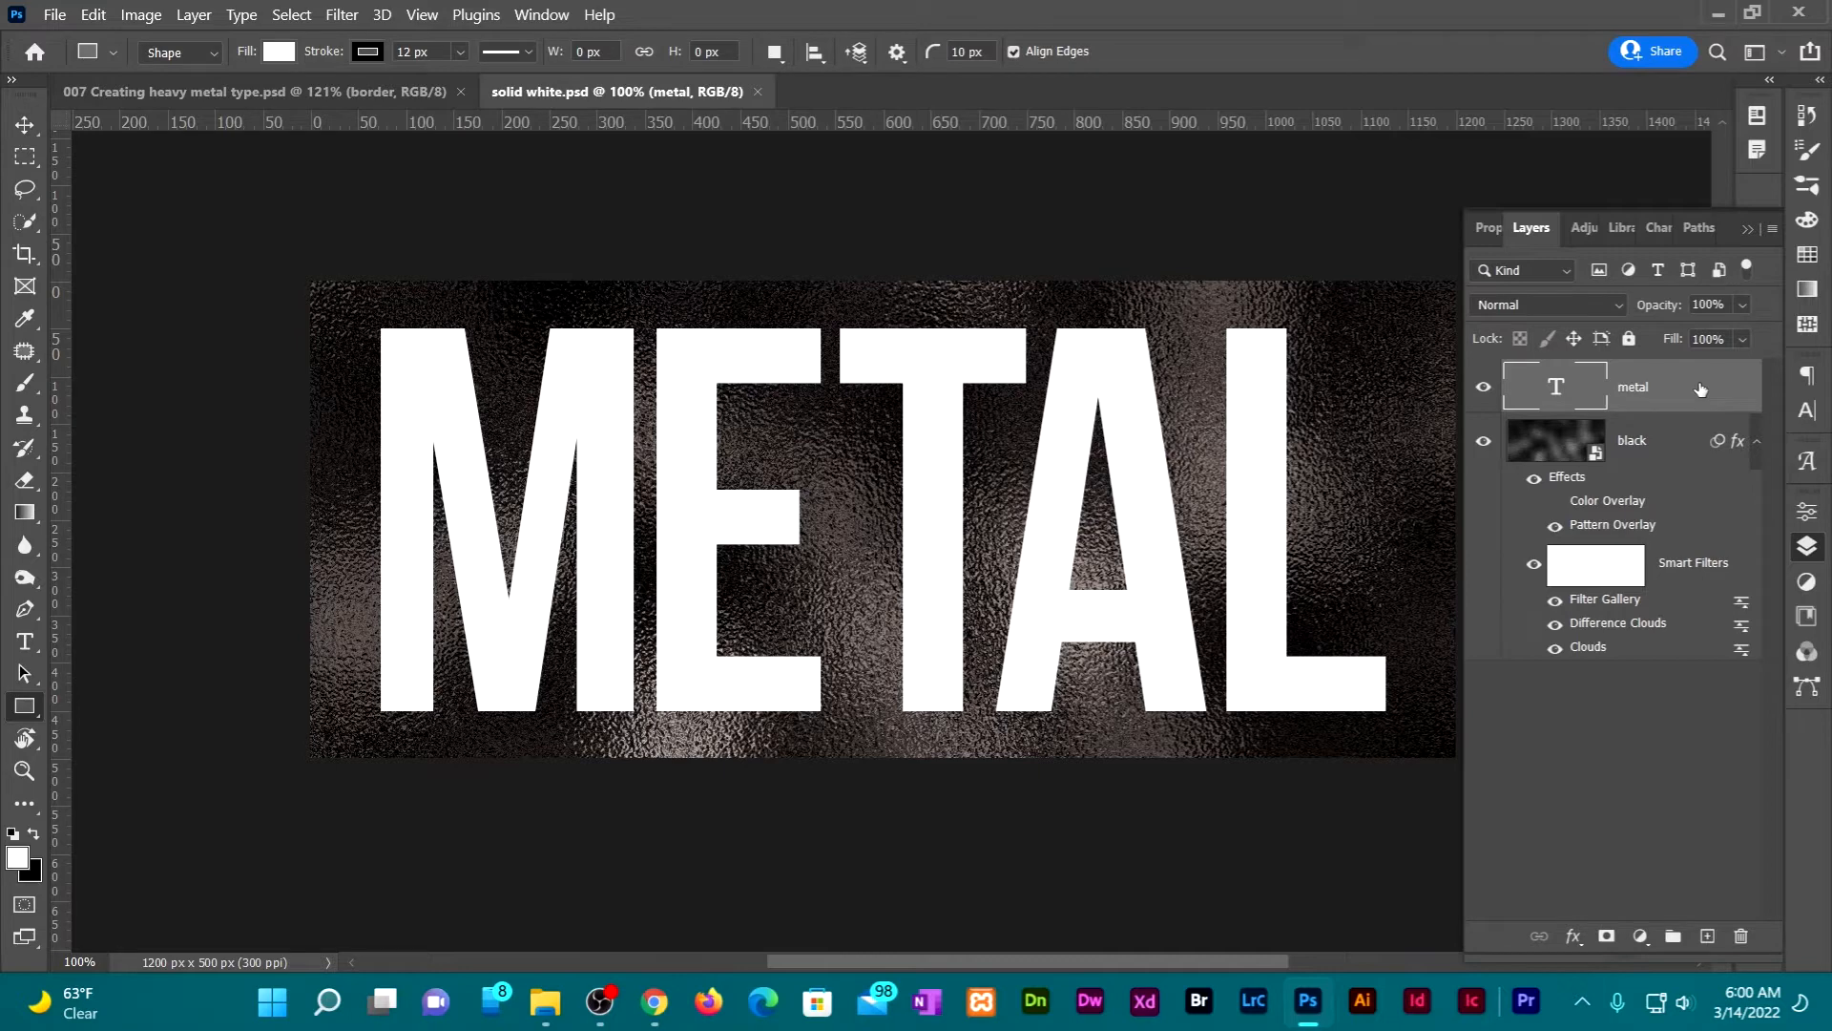
left_click(32, 716)
left_click(119, 701)
Try to constrain the Rectangle tool's path options to a fixed size with a width of 50 px
left_click(774, 54)
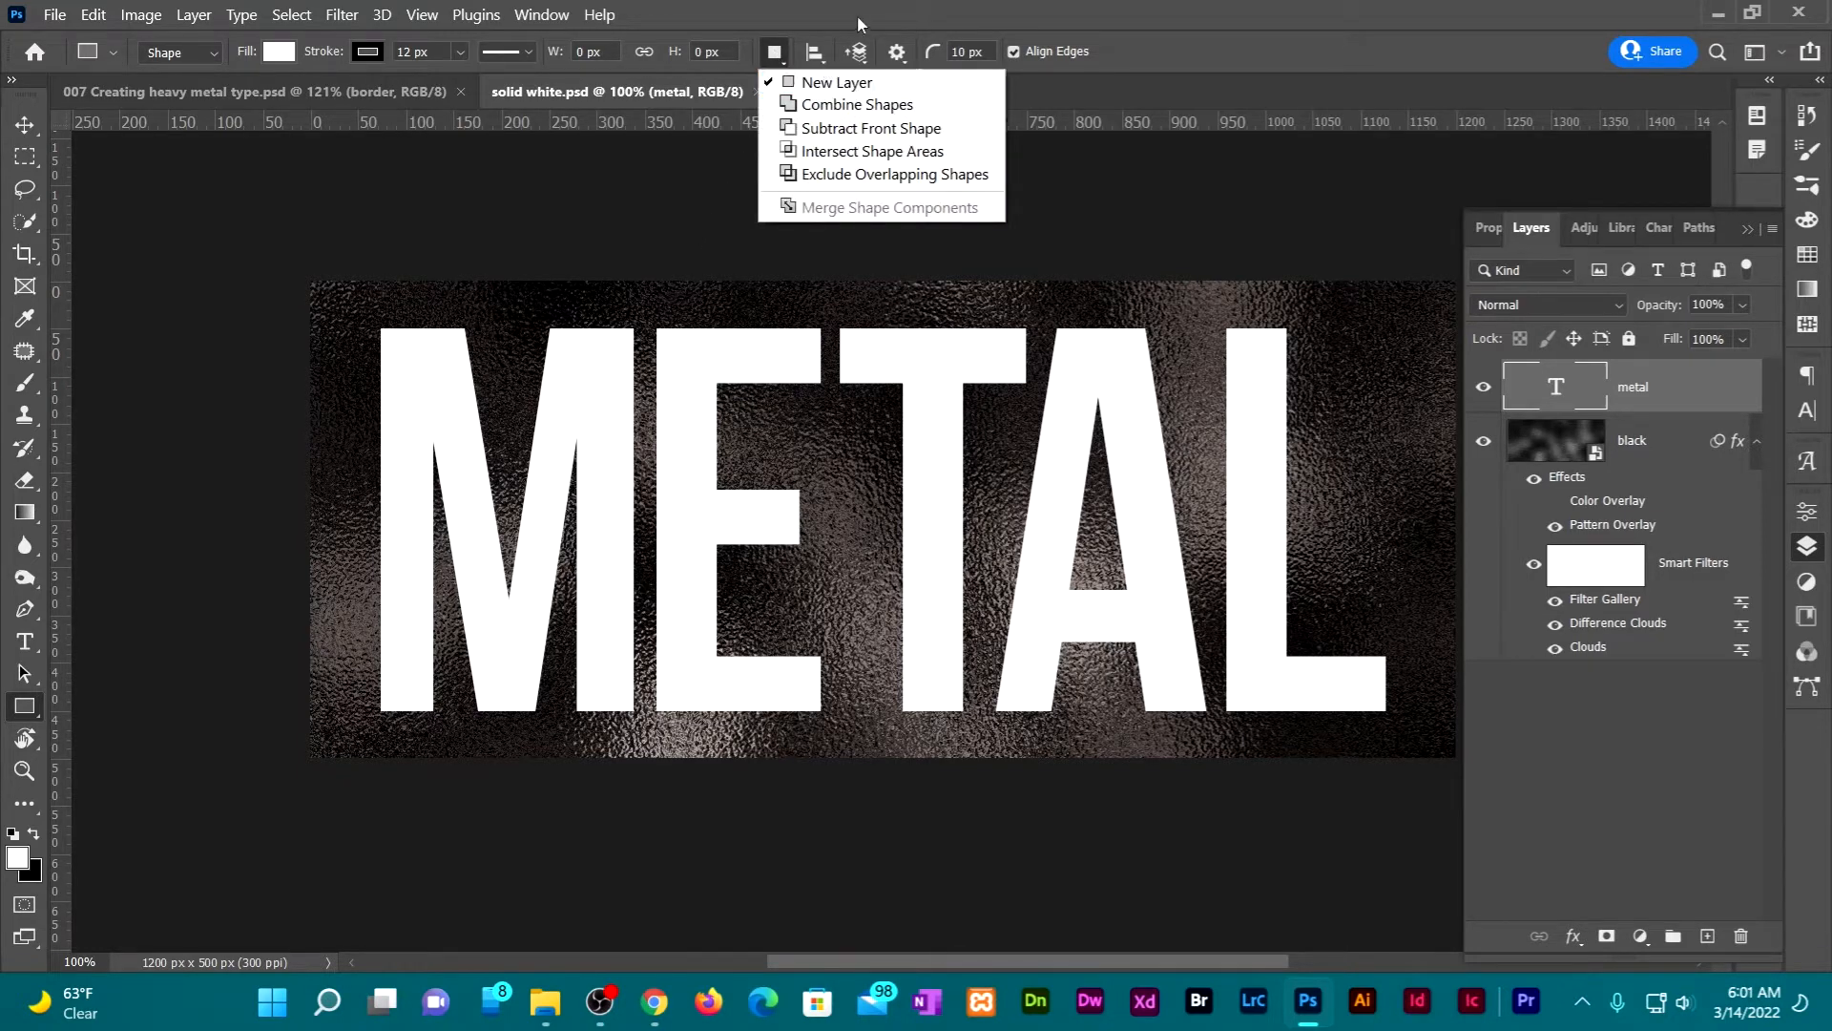
left_click(901, 55)
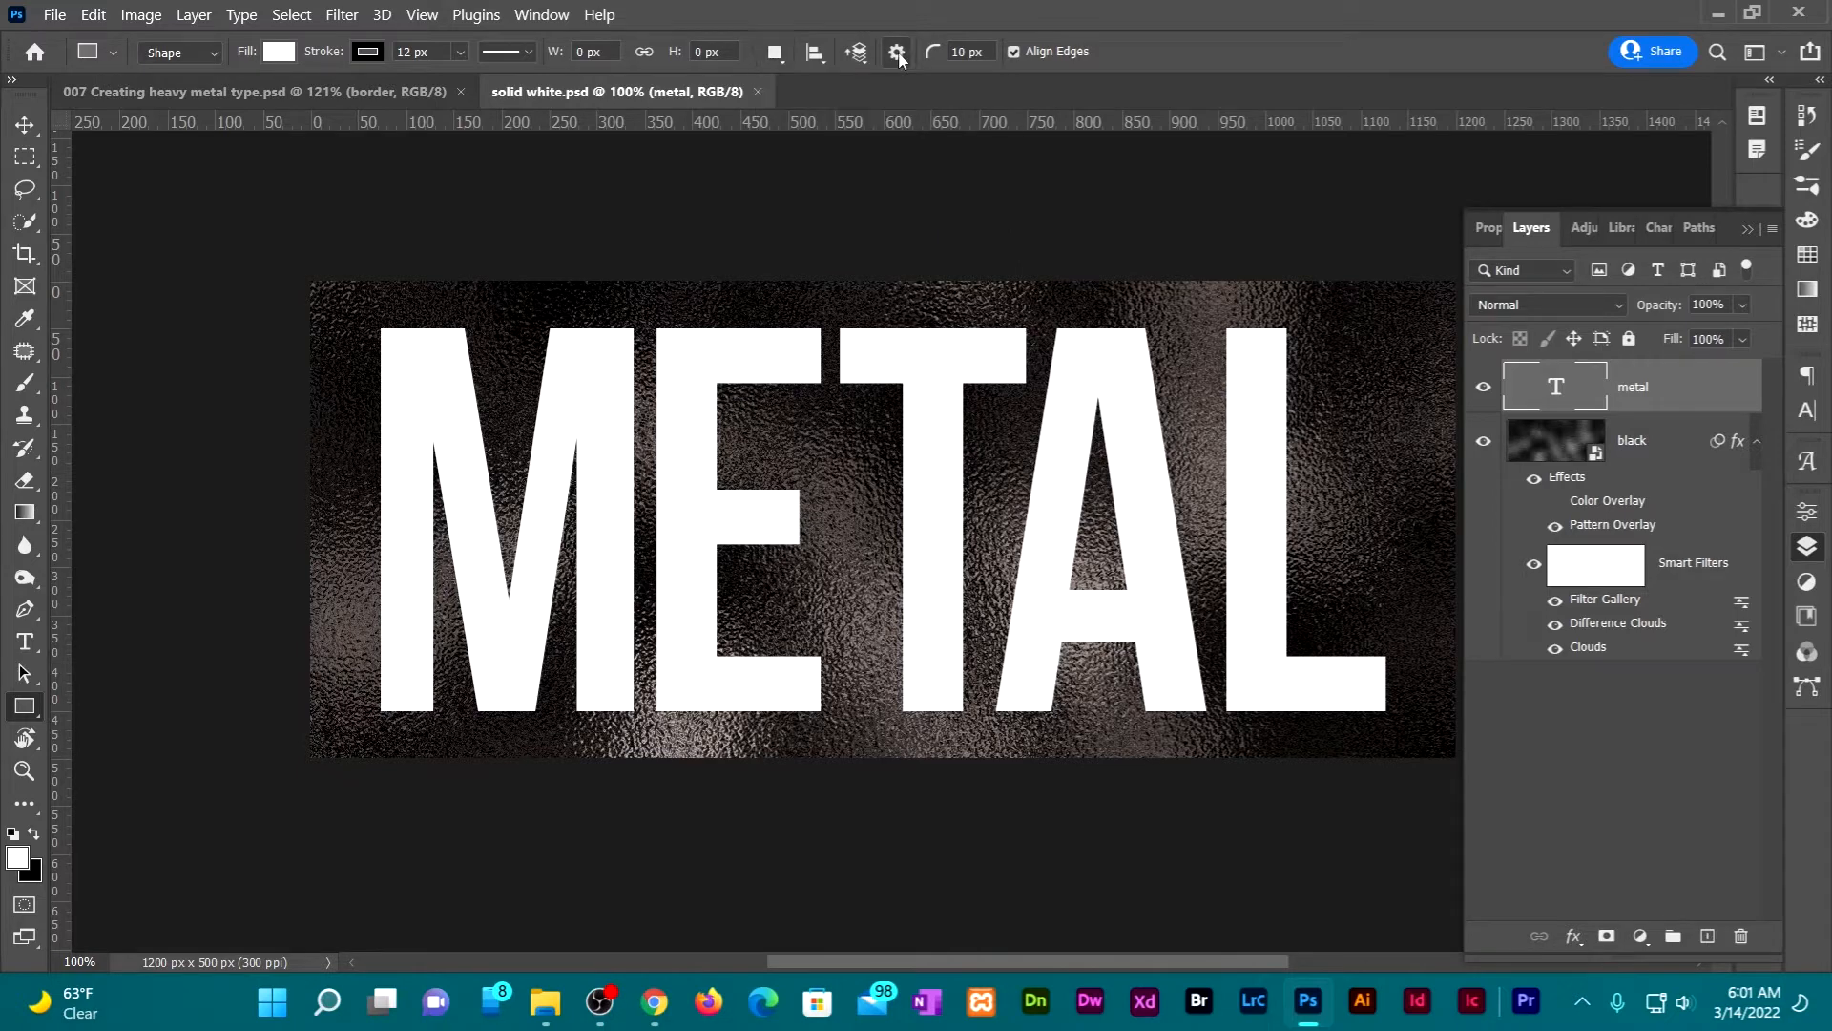
left_click(903, 59)
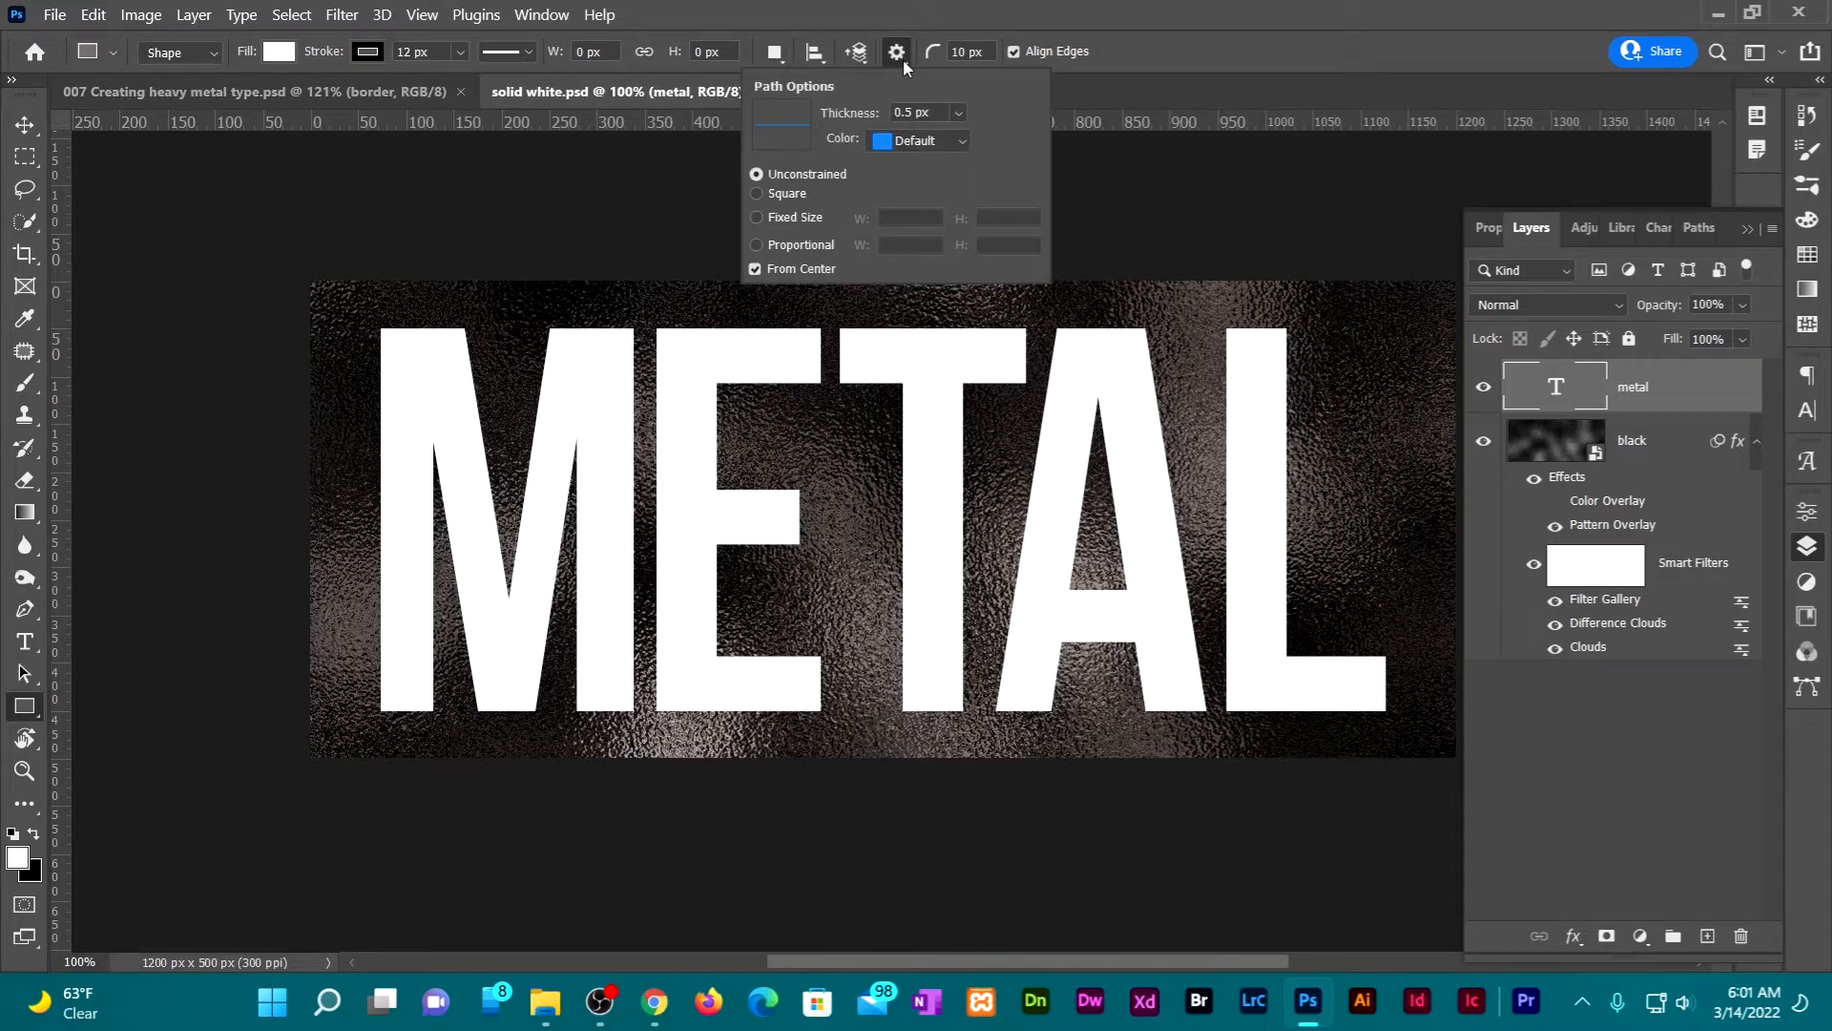
left_click(811, 217)
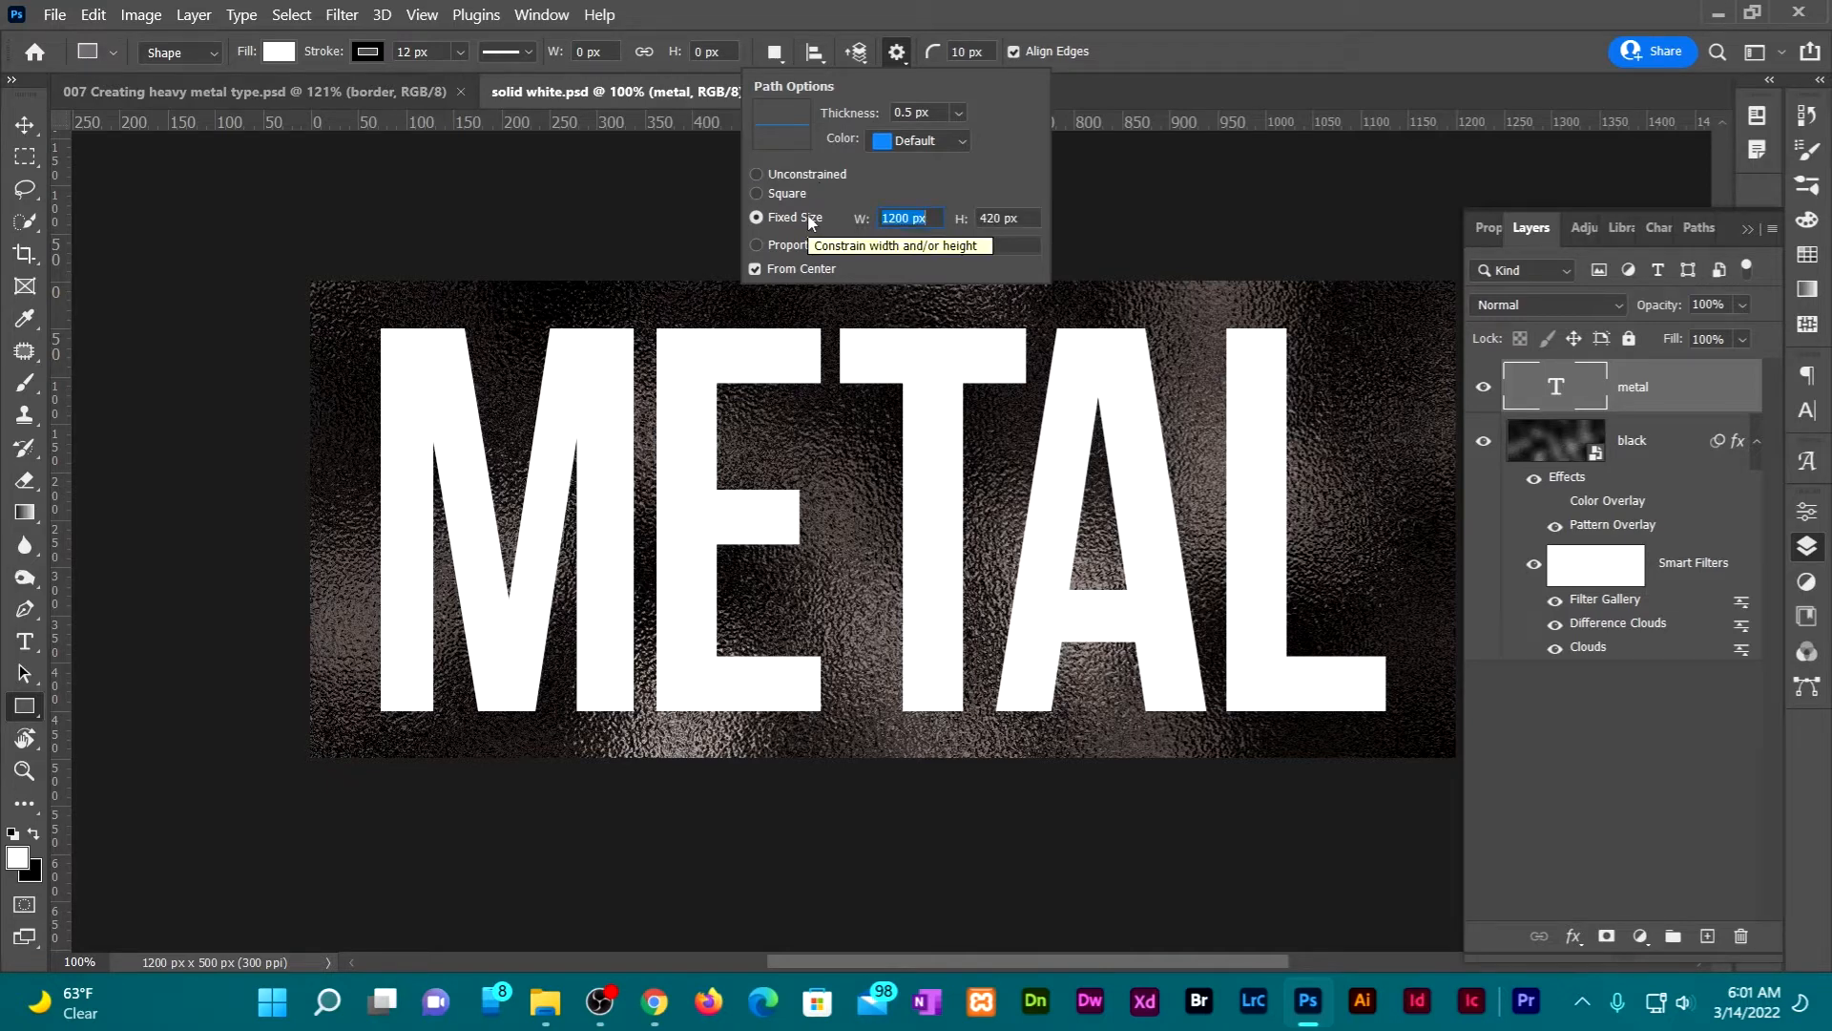
type("50")
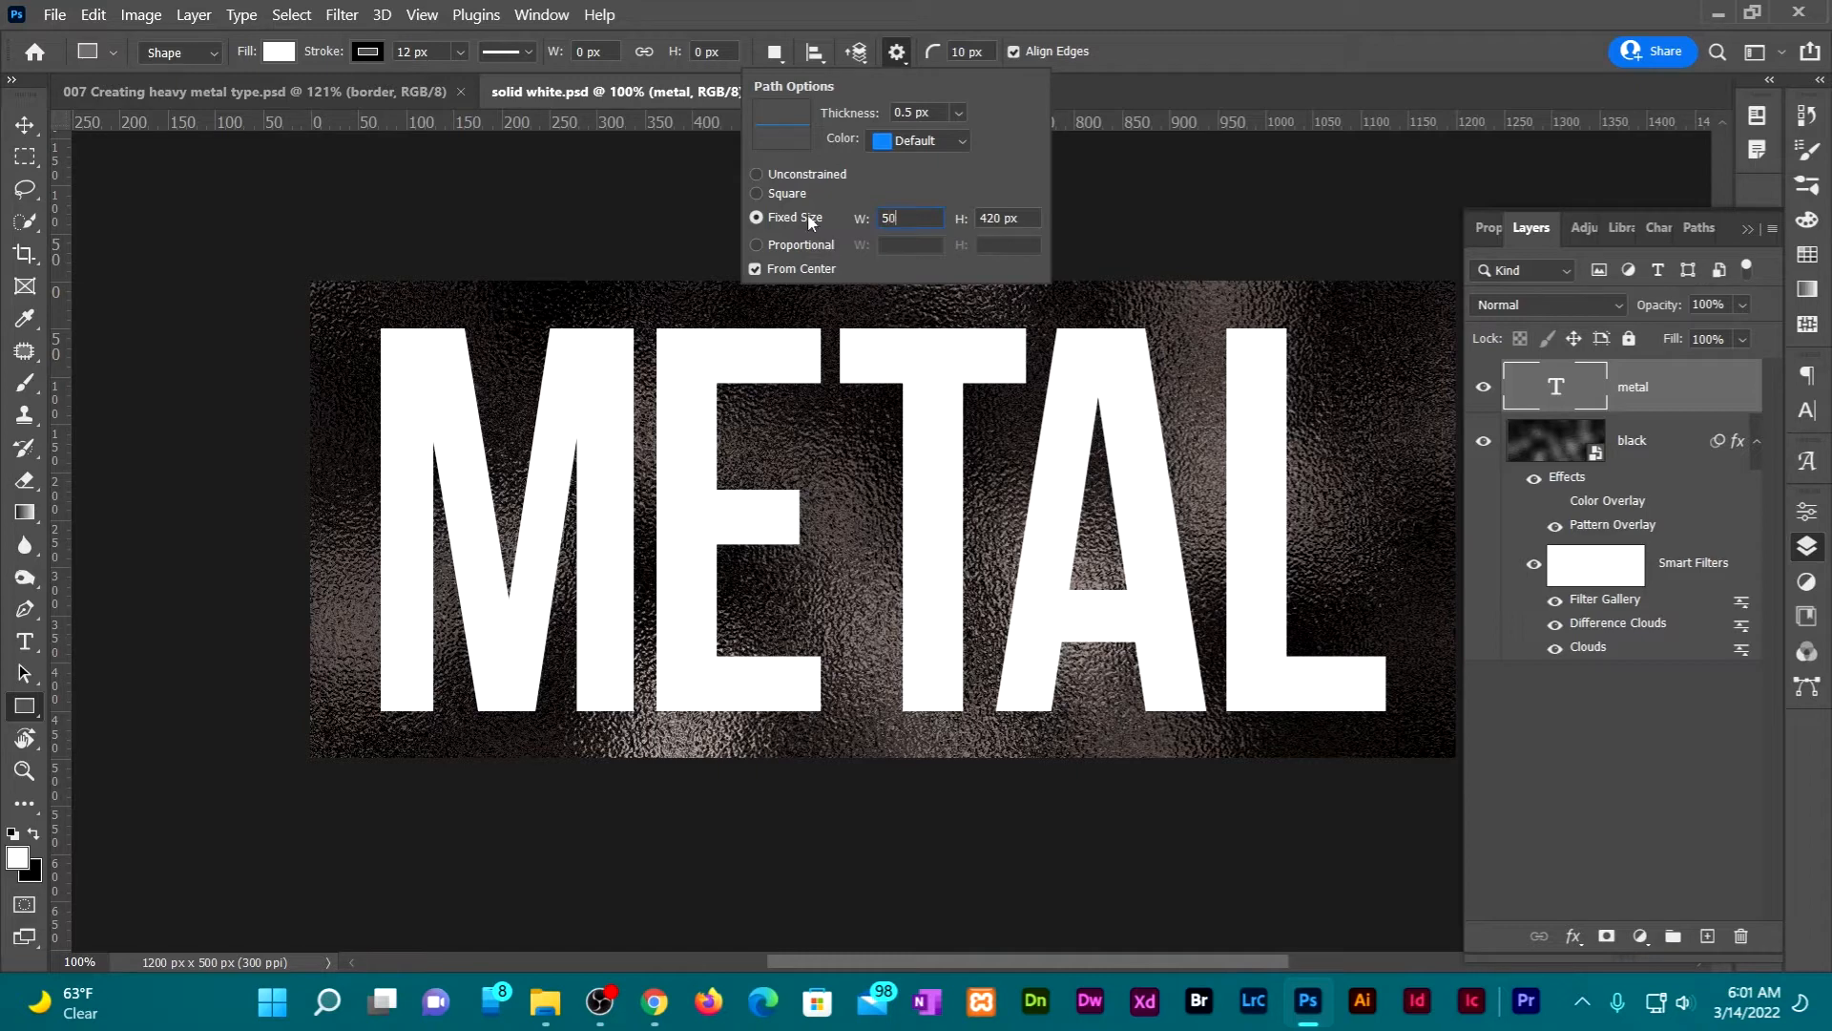
key("Tab")
key("Return")
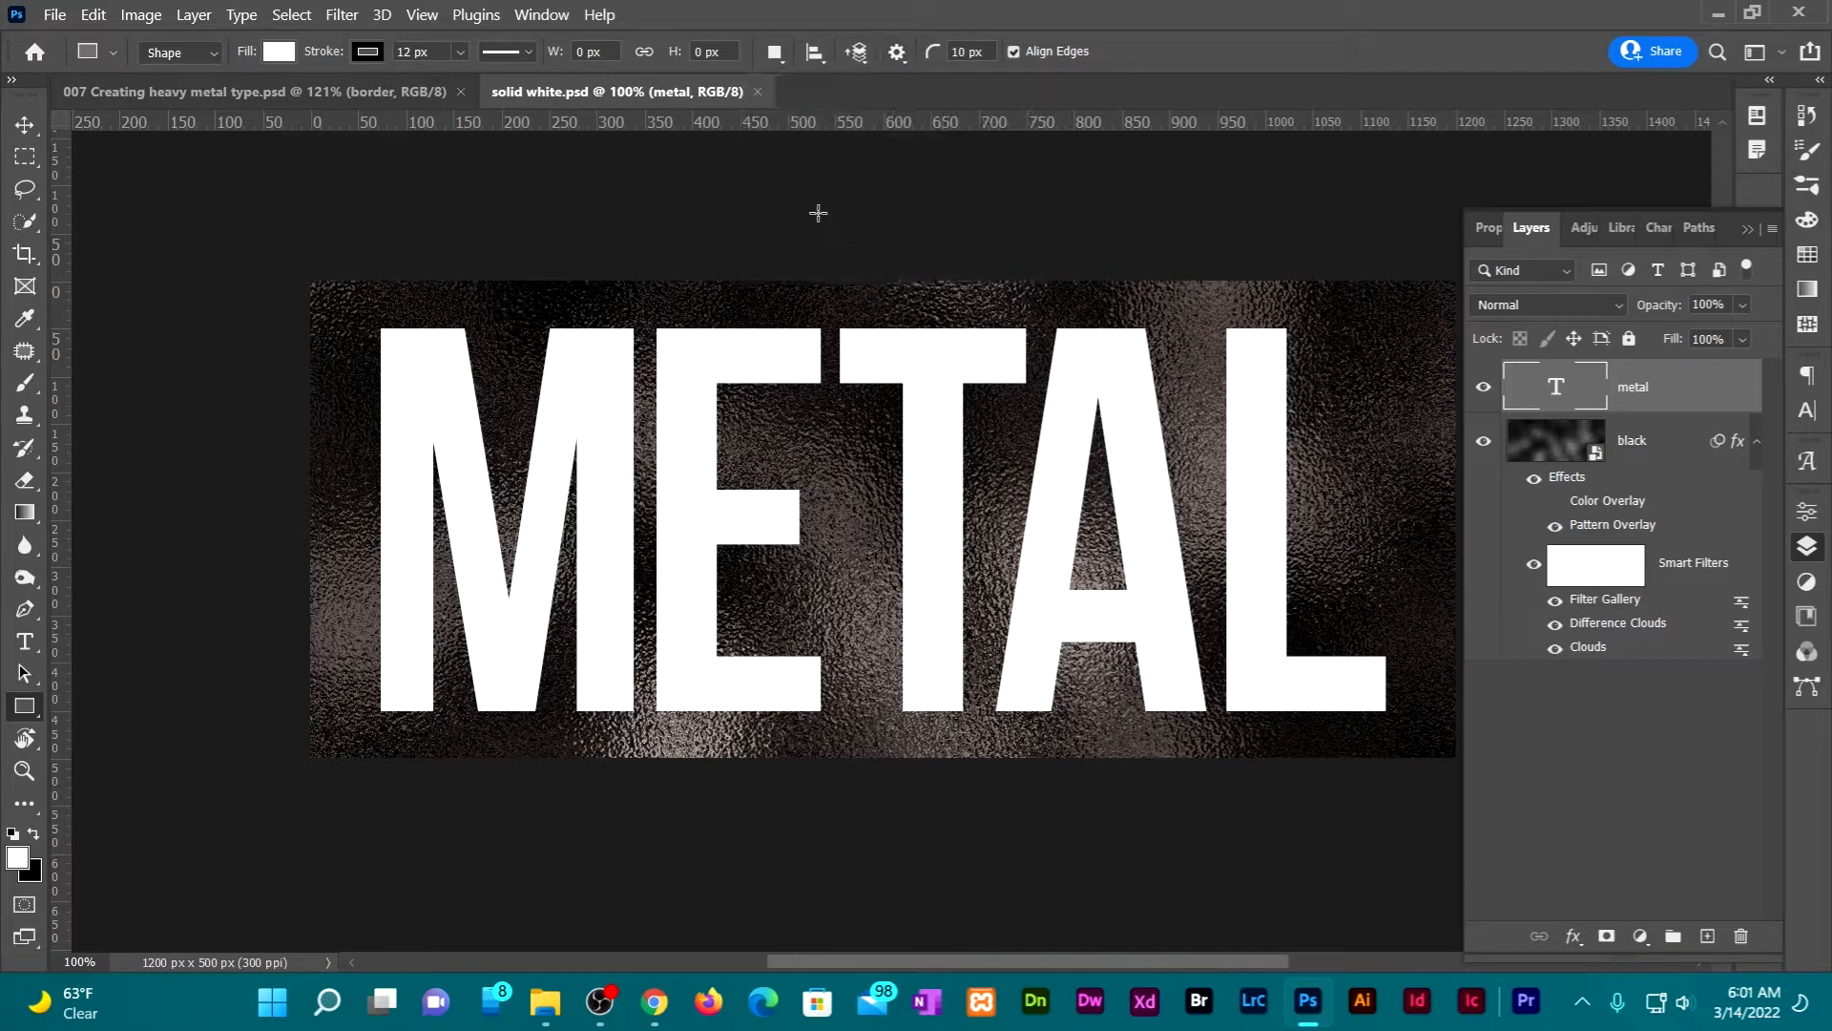
Create a white 50 × 50 px square from its center between the E and T, with a 0 px stroke
left_click(850, 490)
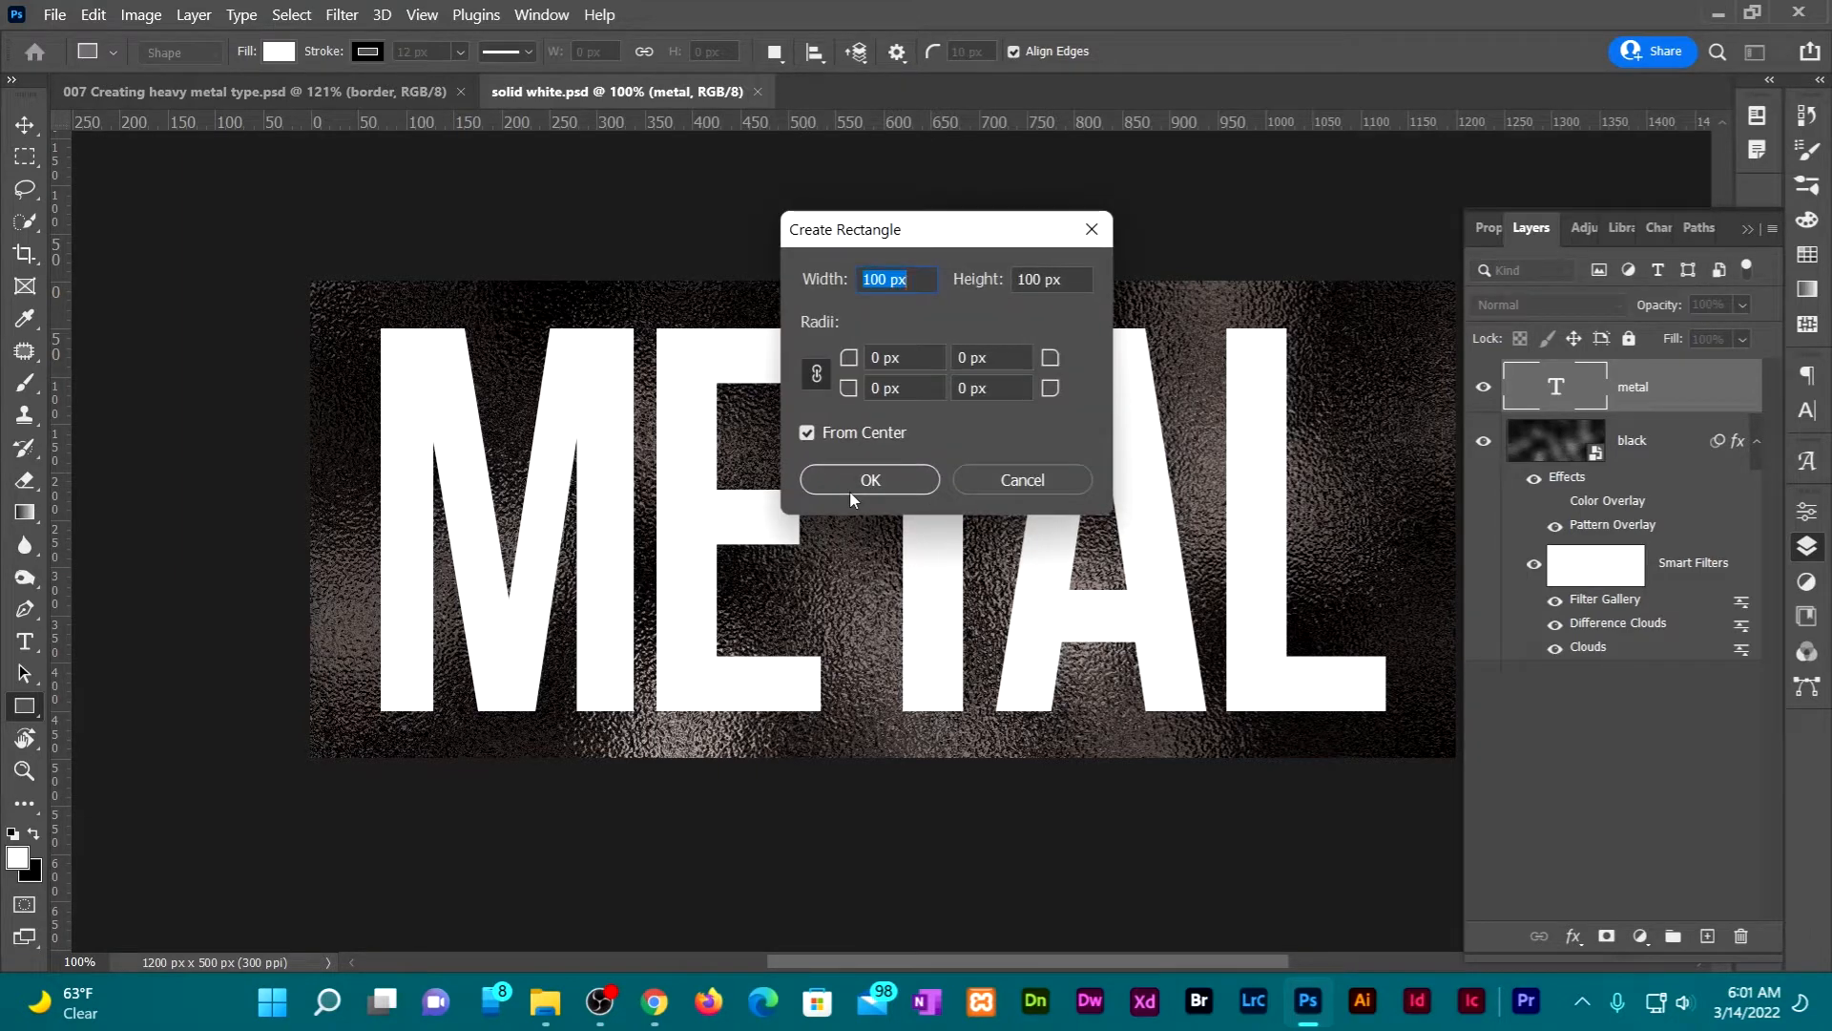
type("50")
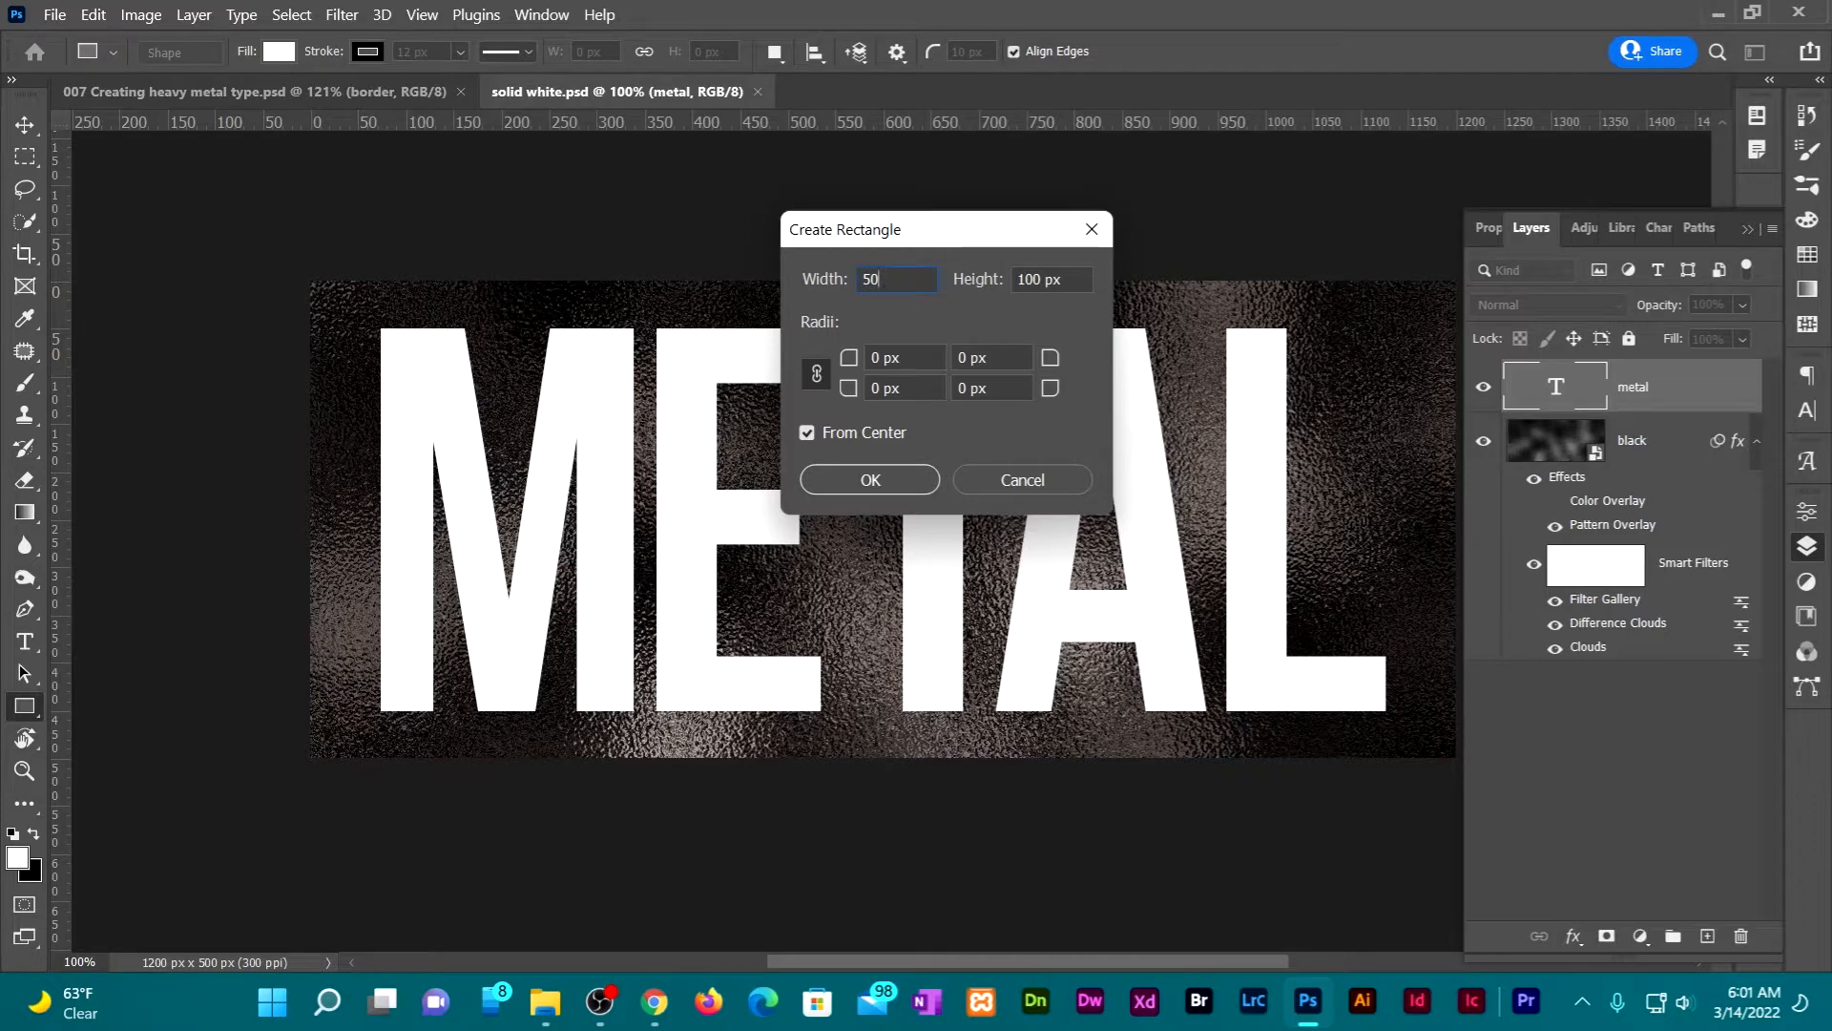
key("Tab")
type("50")
left_click(874, 489)
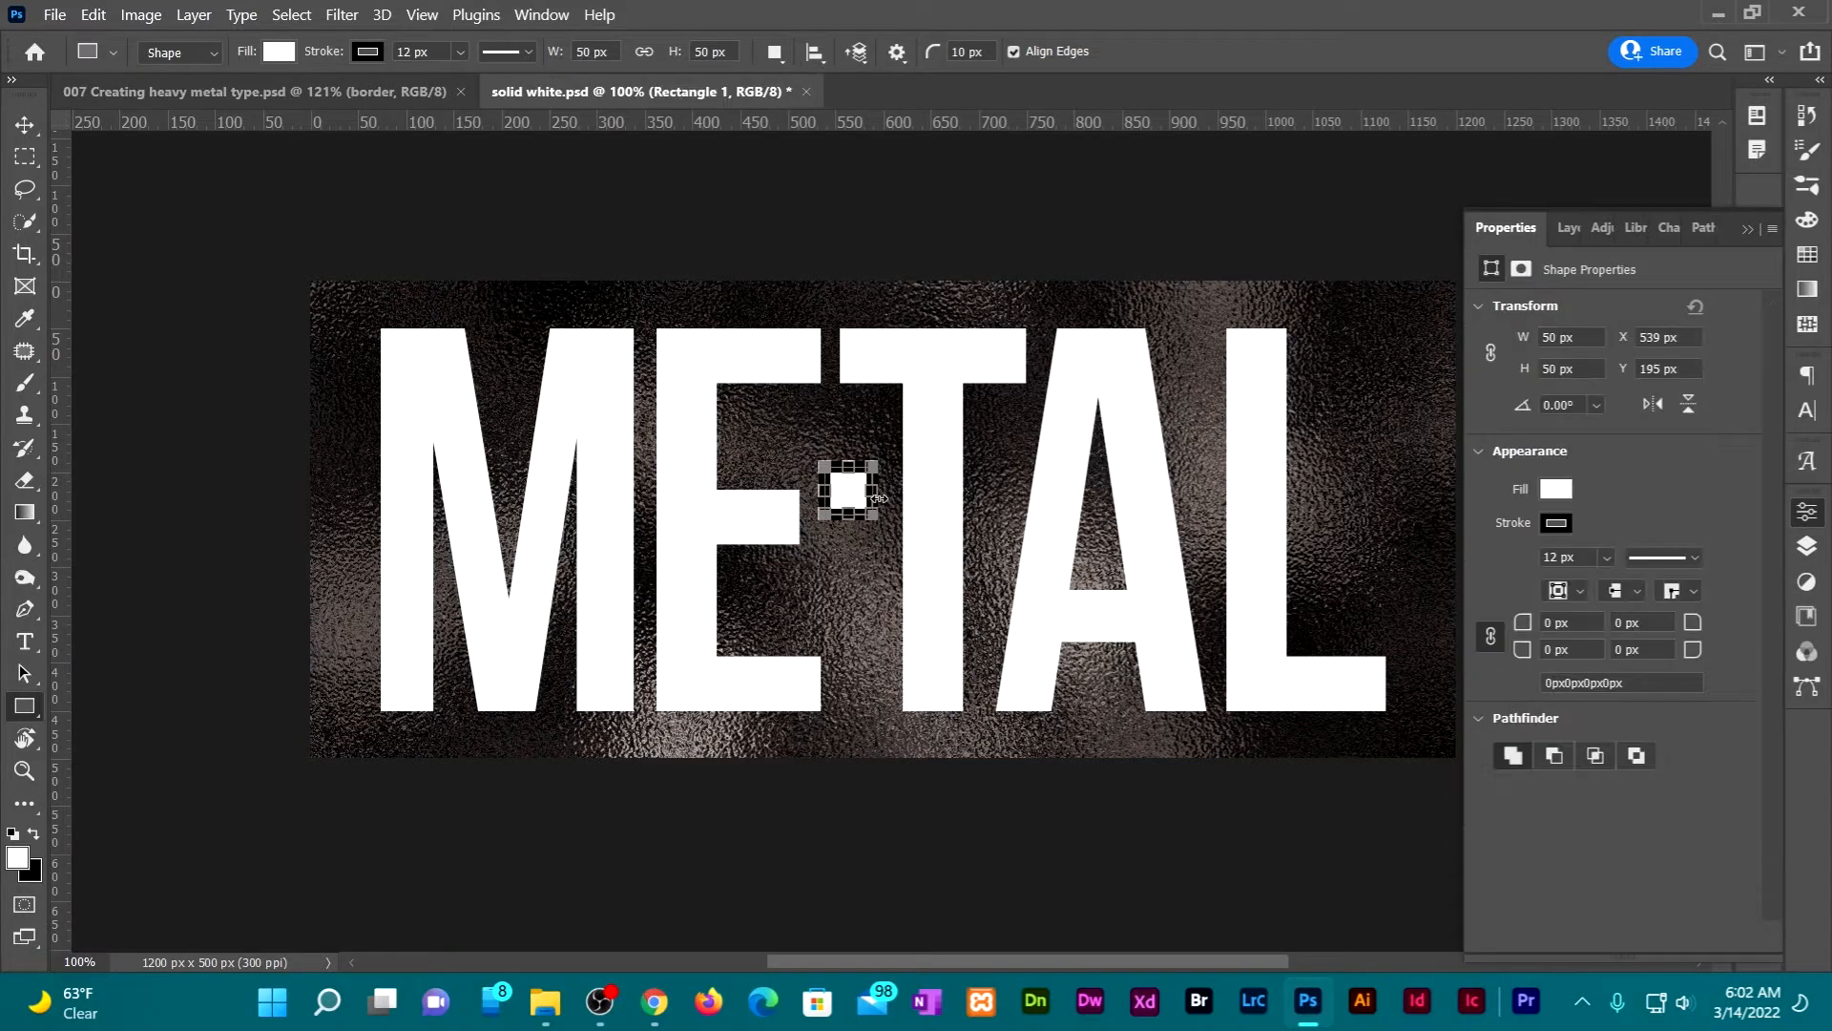
left_click(462, 52)
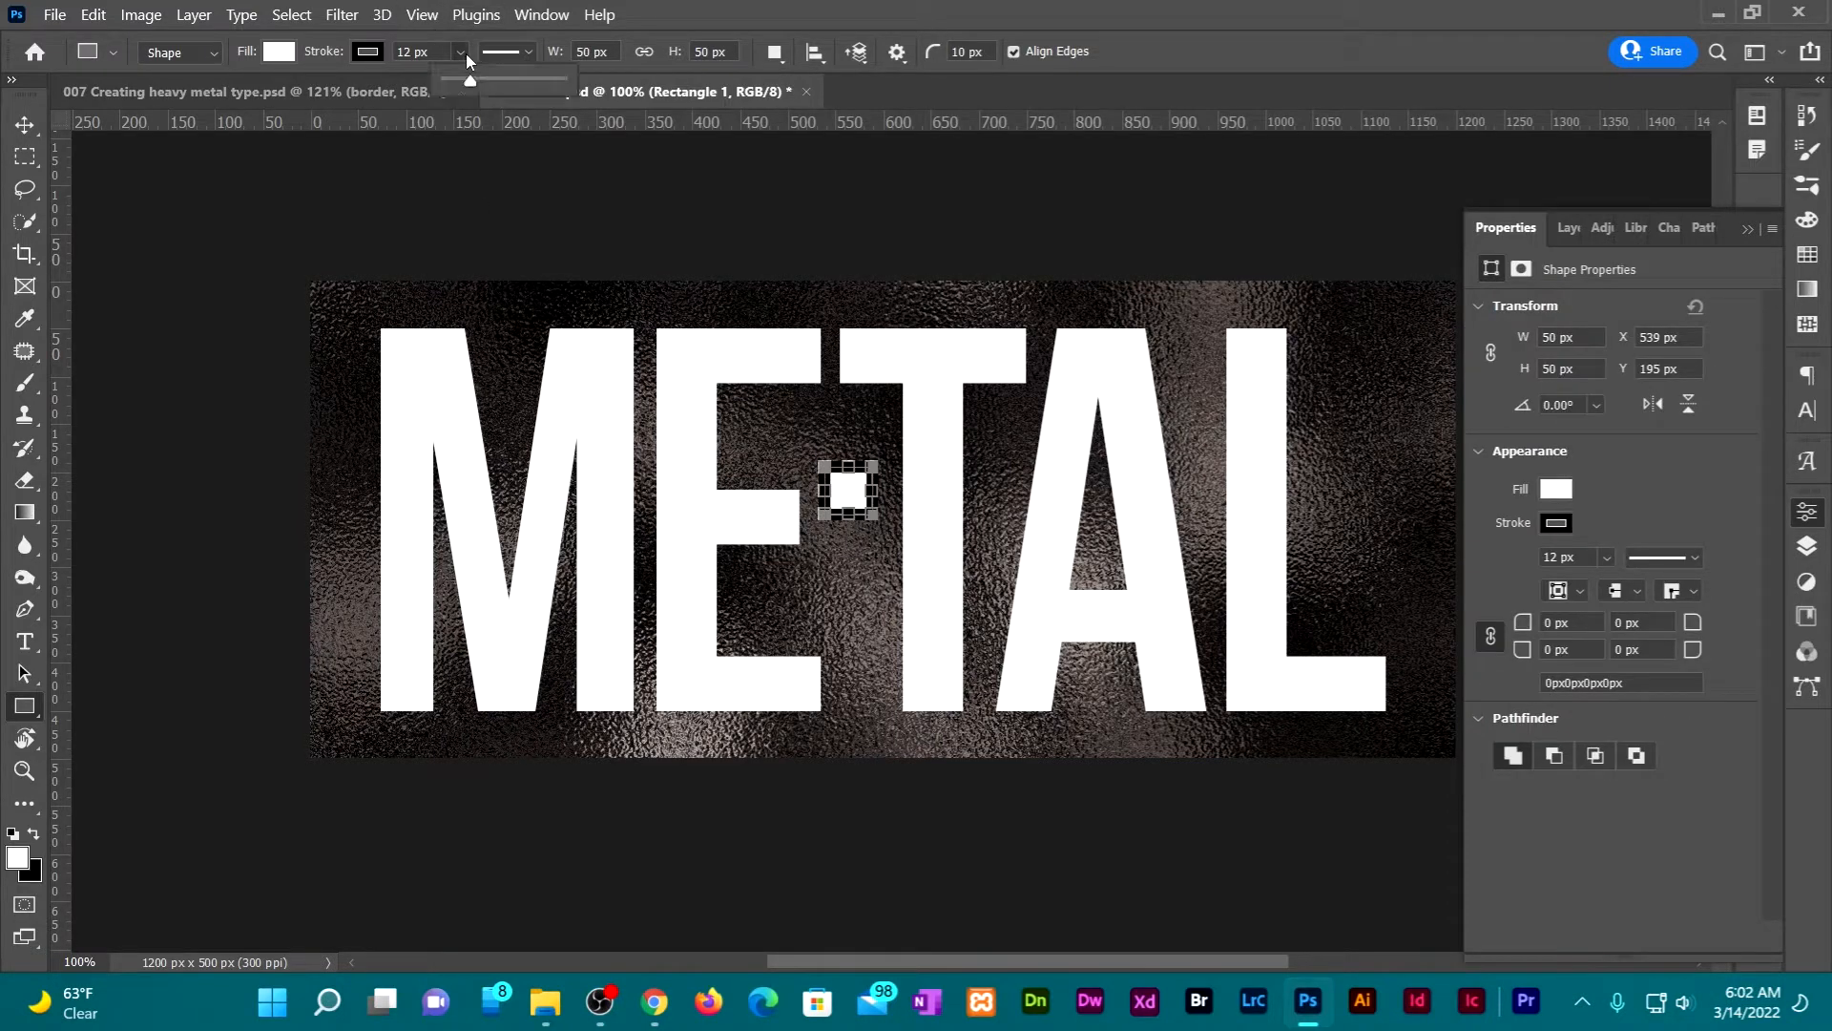
left_click_drag(474, 86, 413, 98)
With the Line tool, draw a 45° diagonal about 106 px long across the white square as a new shape layer with a 12 px black stroke
right_click(32, 710)
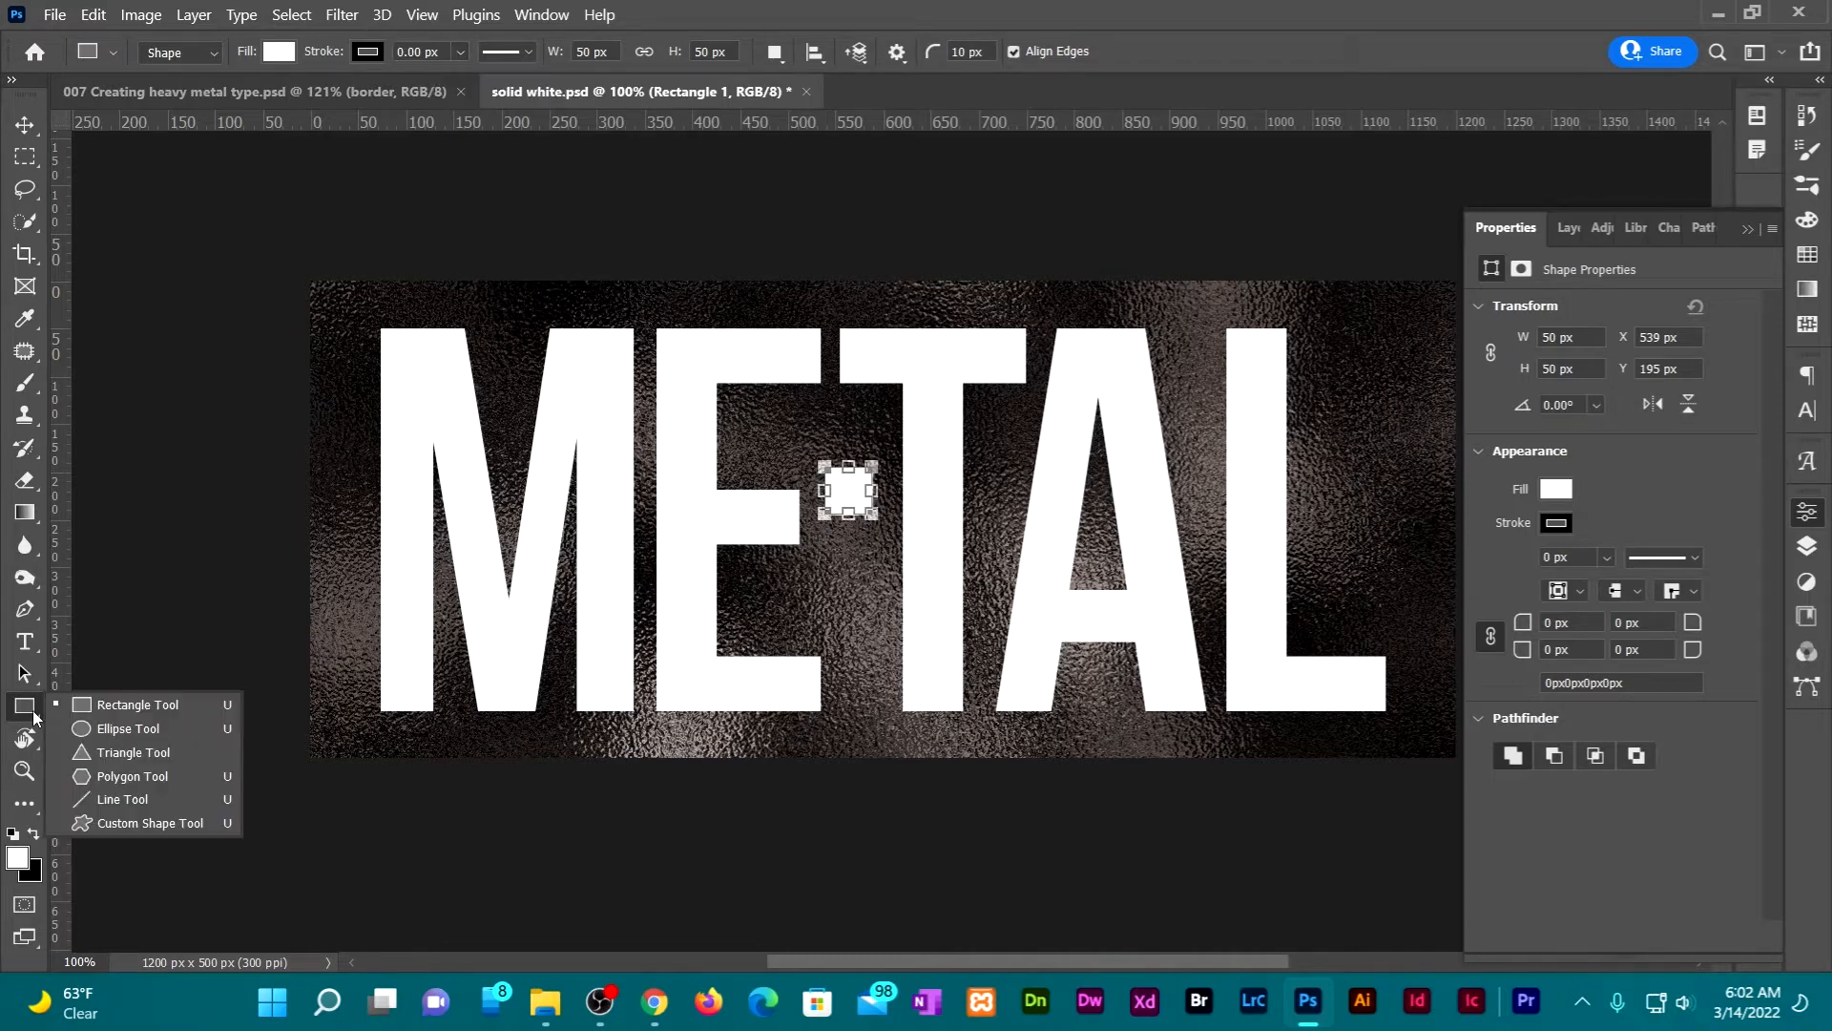
left_click(112, 801)
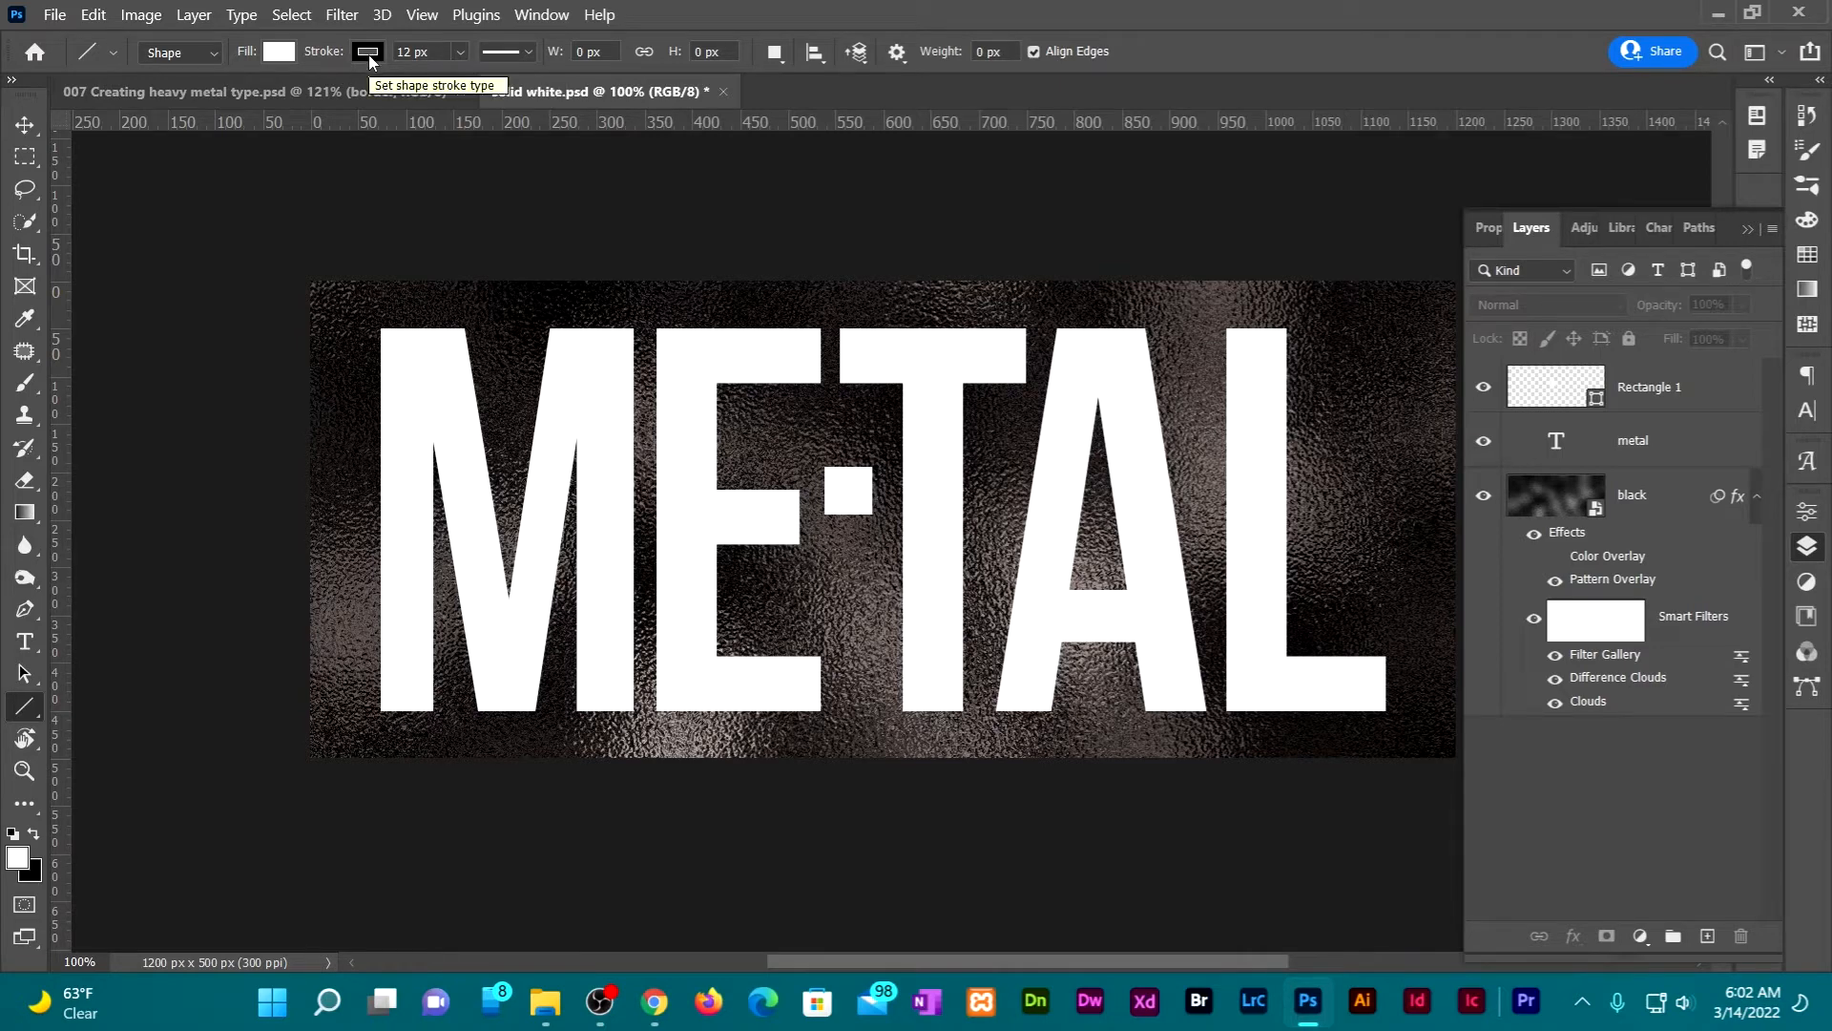
left_click(781, 57)
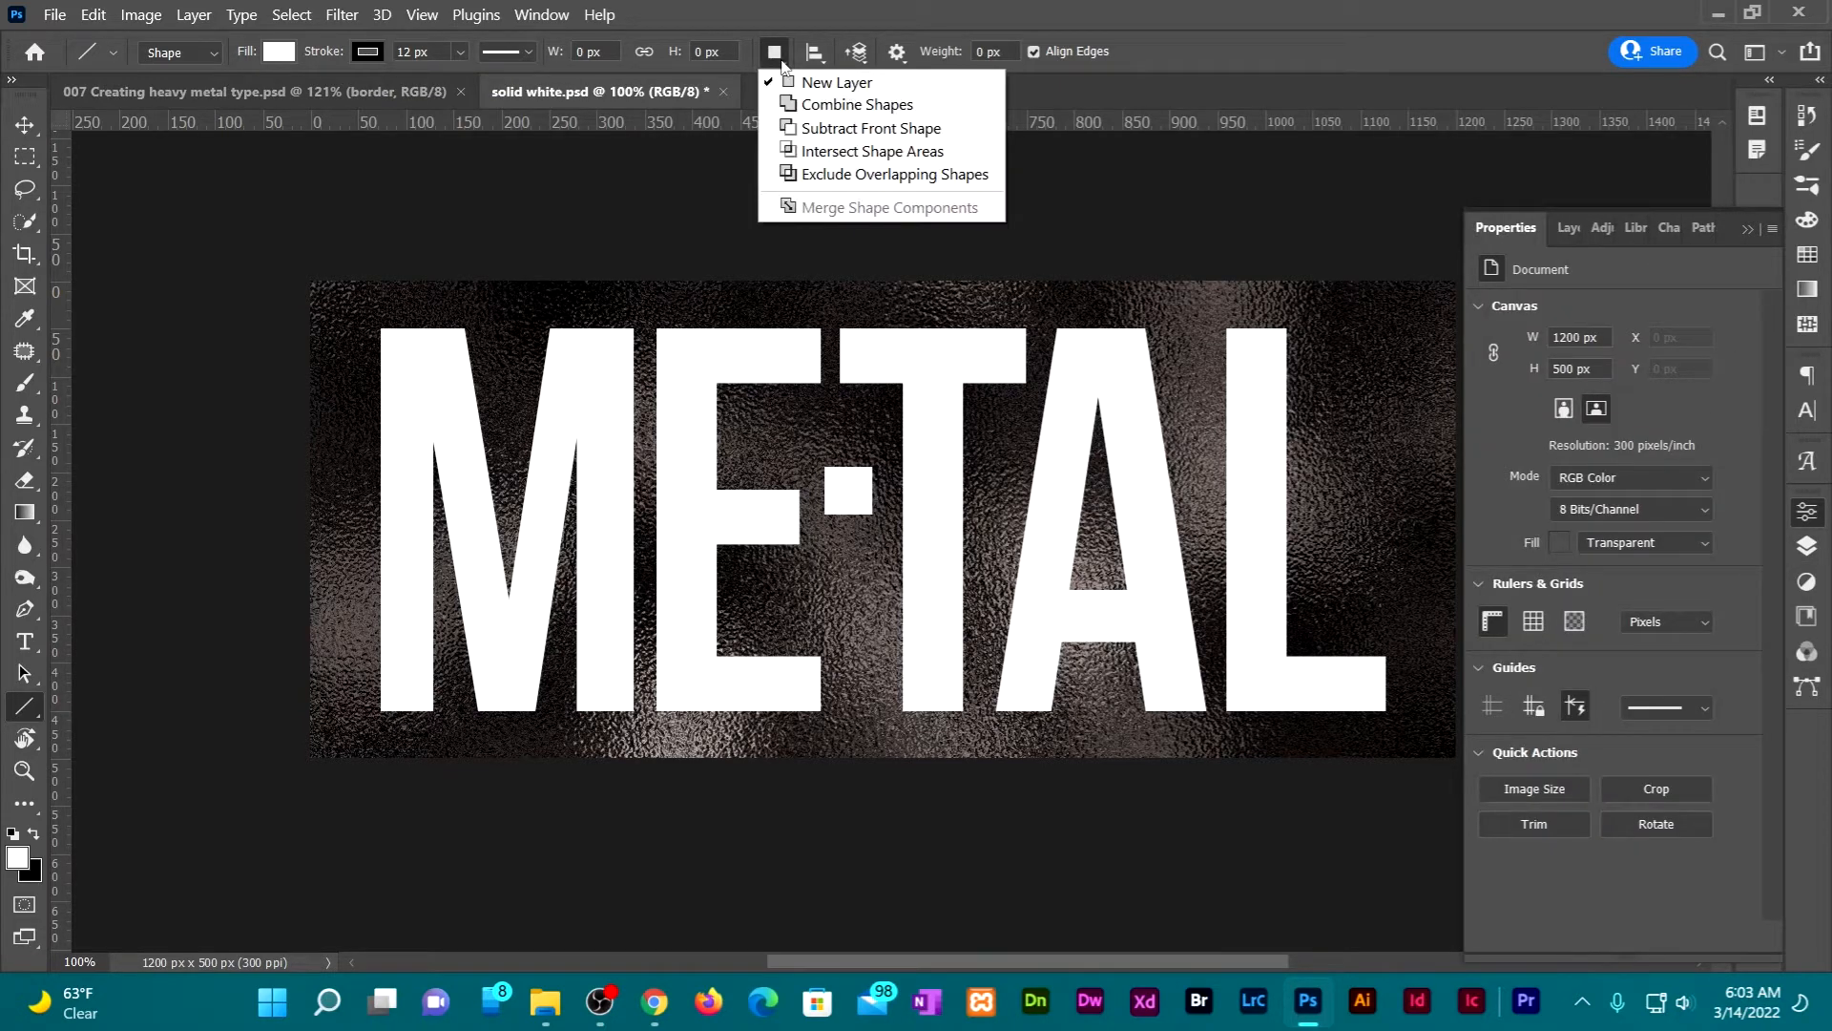
left_click(834, 84)
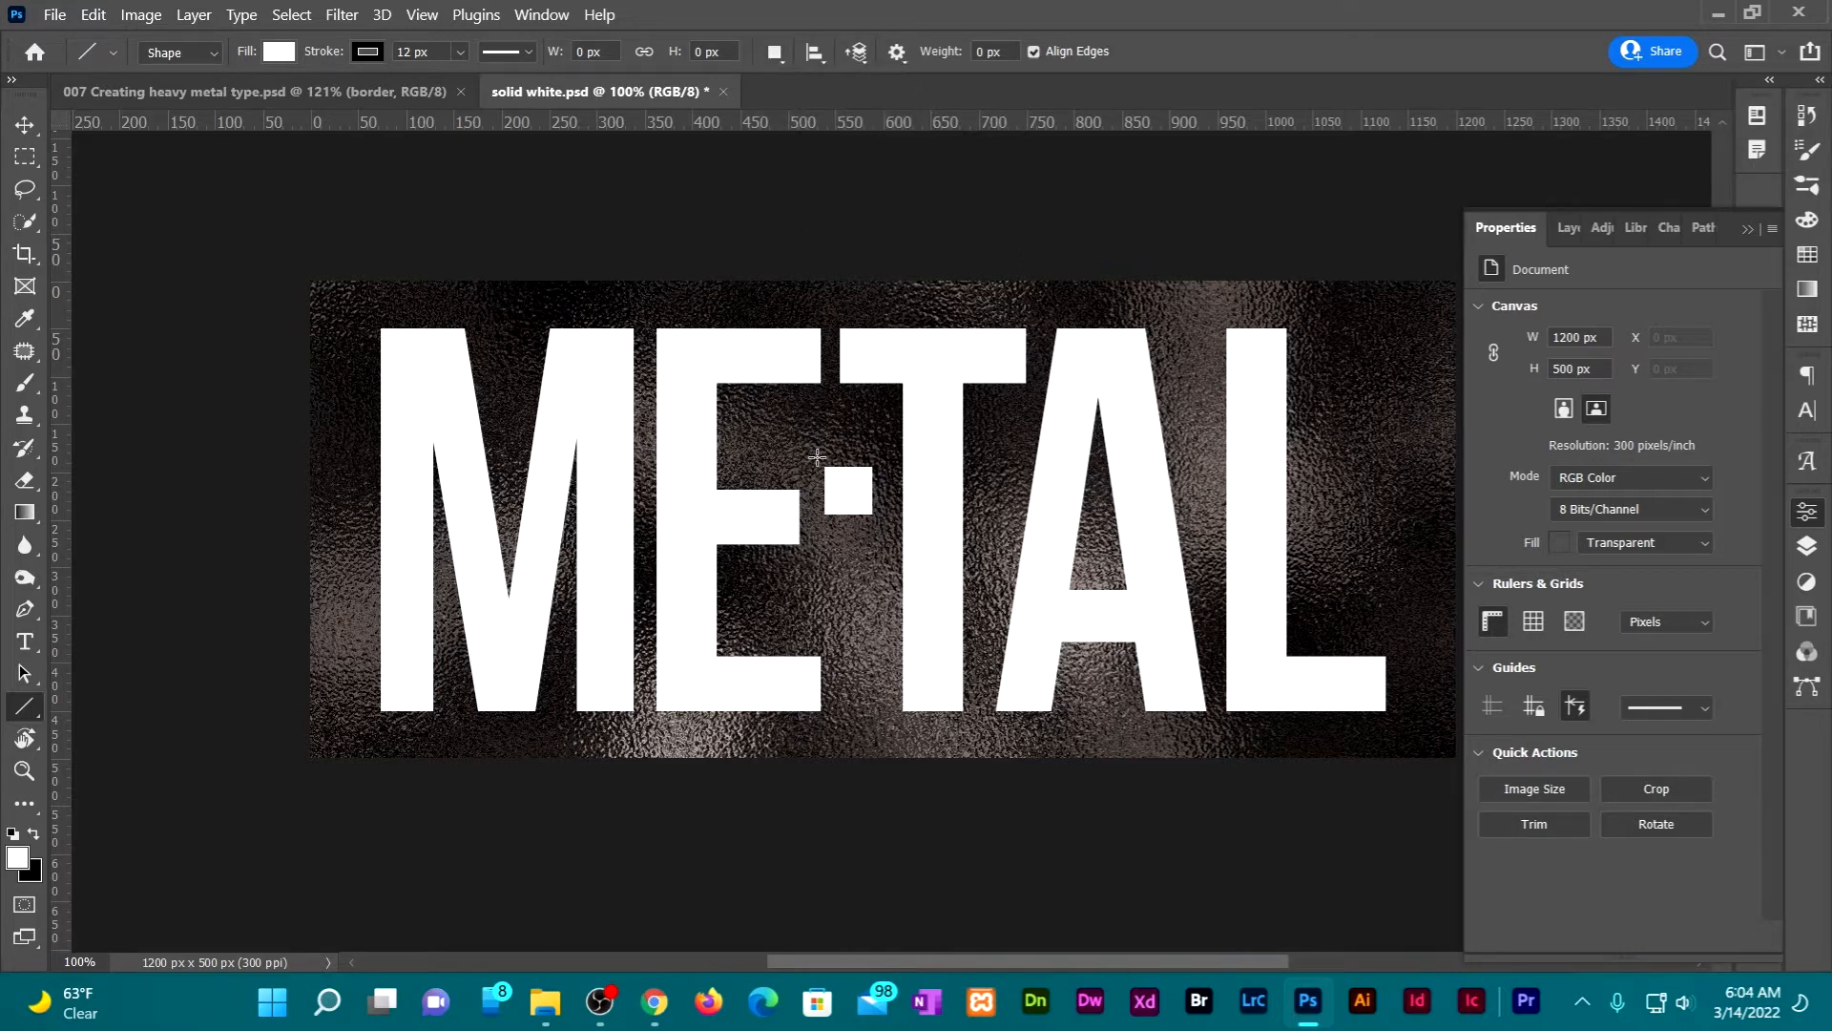
left_click_drag(825, 465, 889, 528)
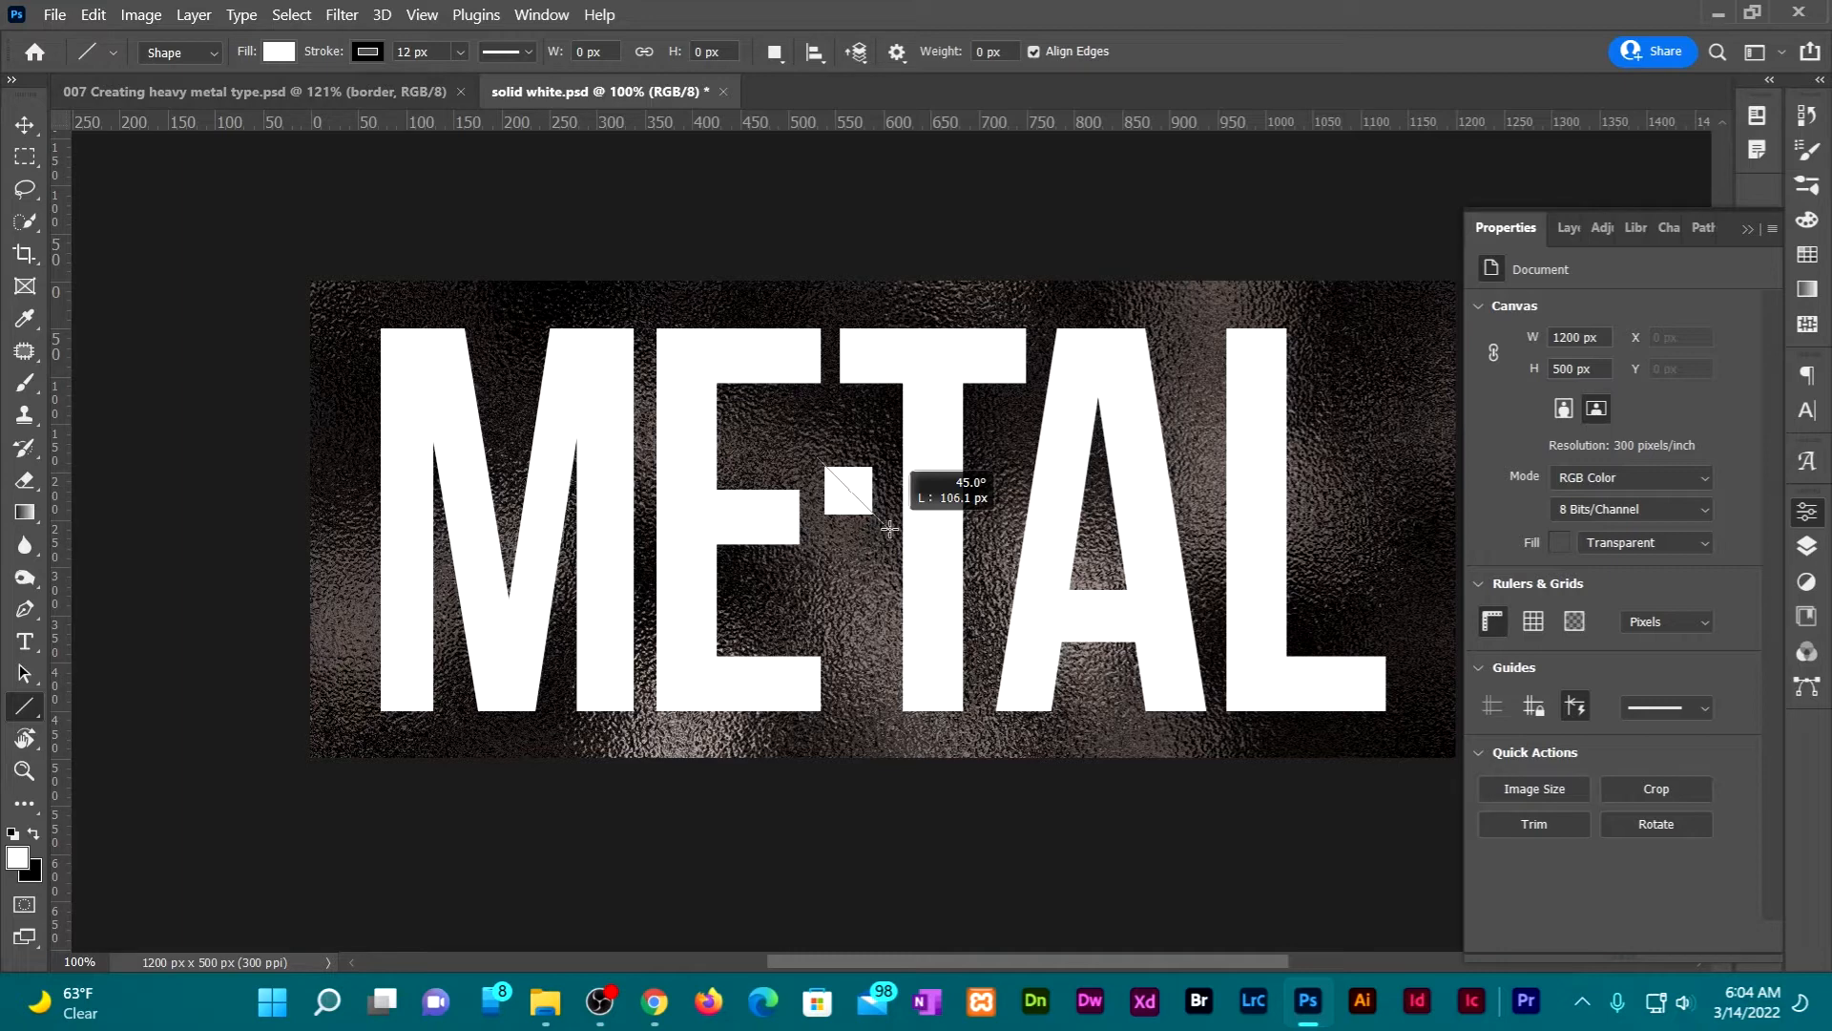
left_click_drag(889, 528, 887, 528)
key("shift")
left_click_drag(888, 528, 888, 527)
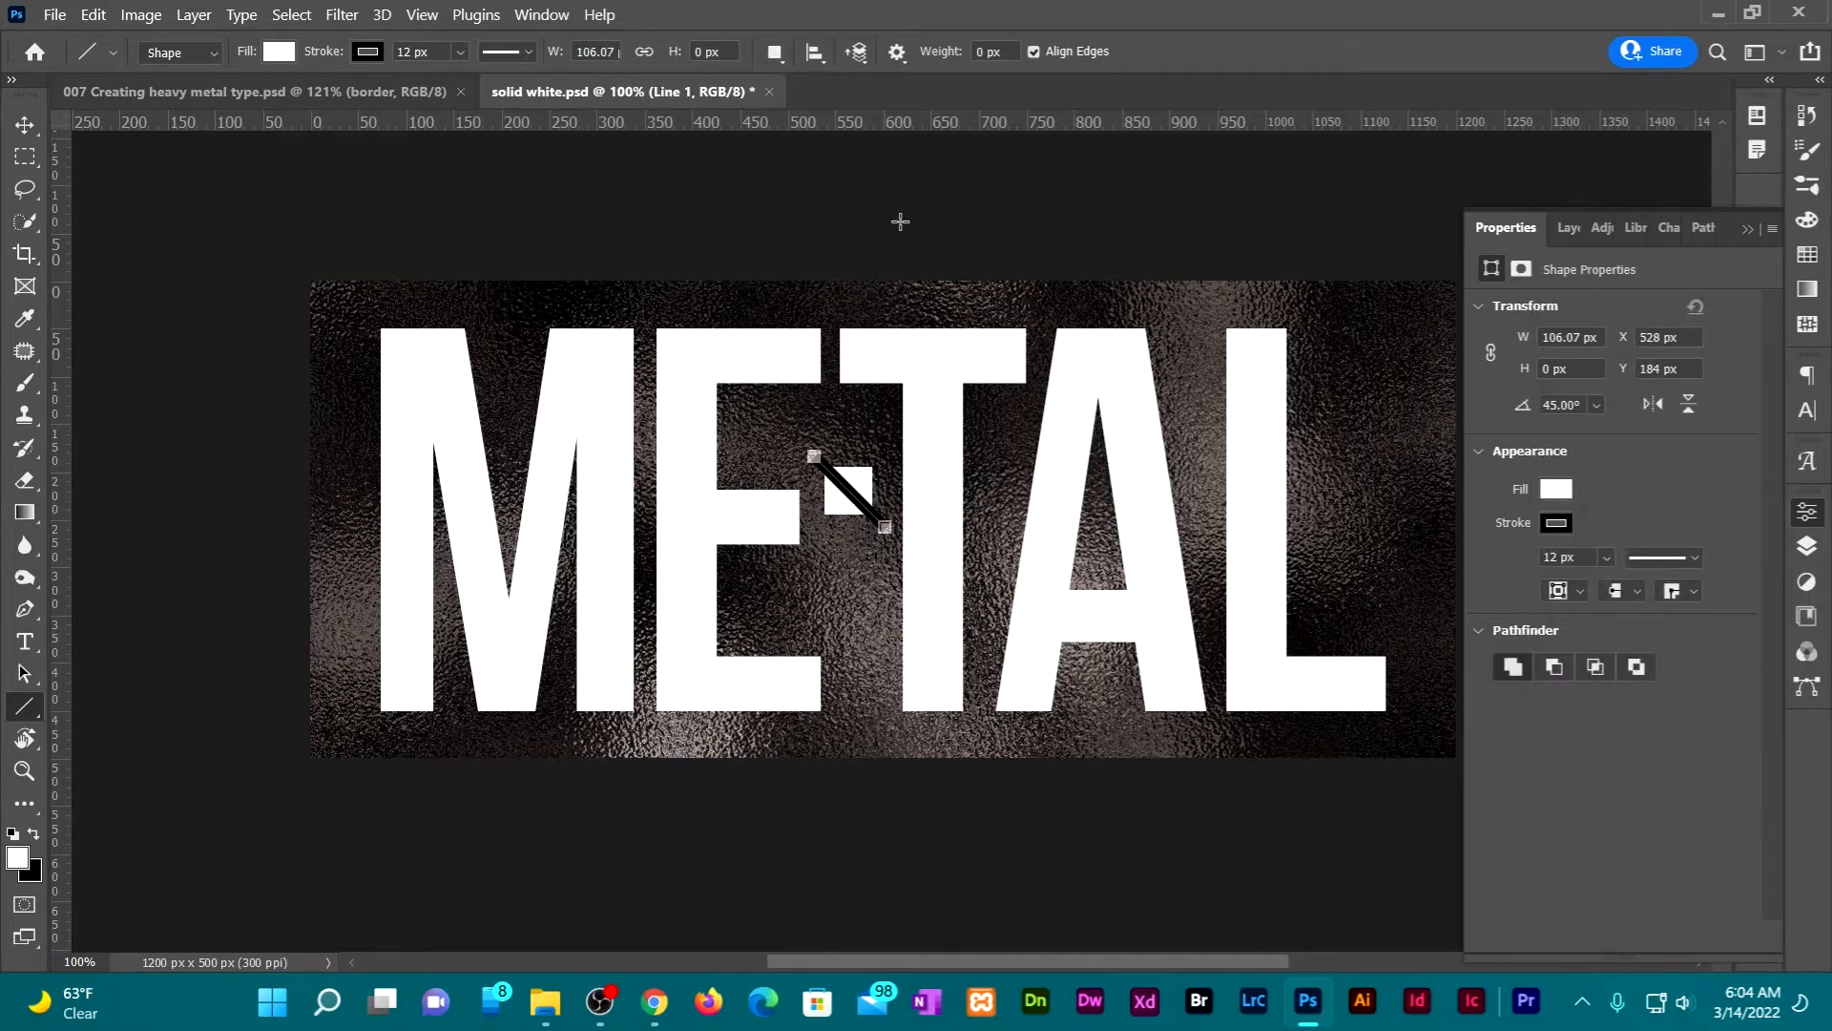
Add an opposite 135° diagonal about 96 px long across the square to the same shape layer using Combine Shapes
left_click(782, 56)
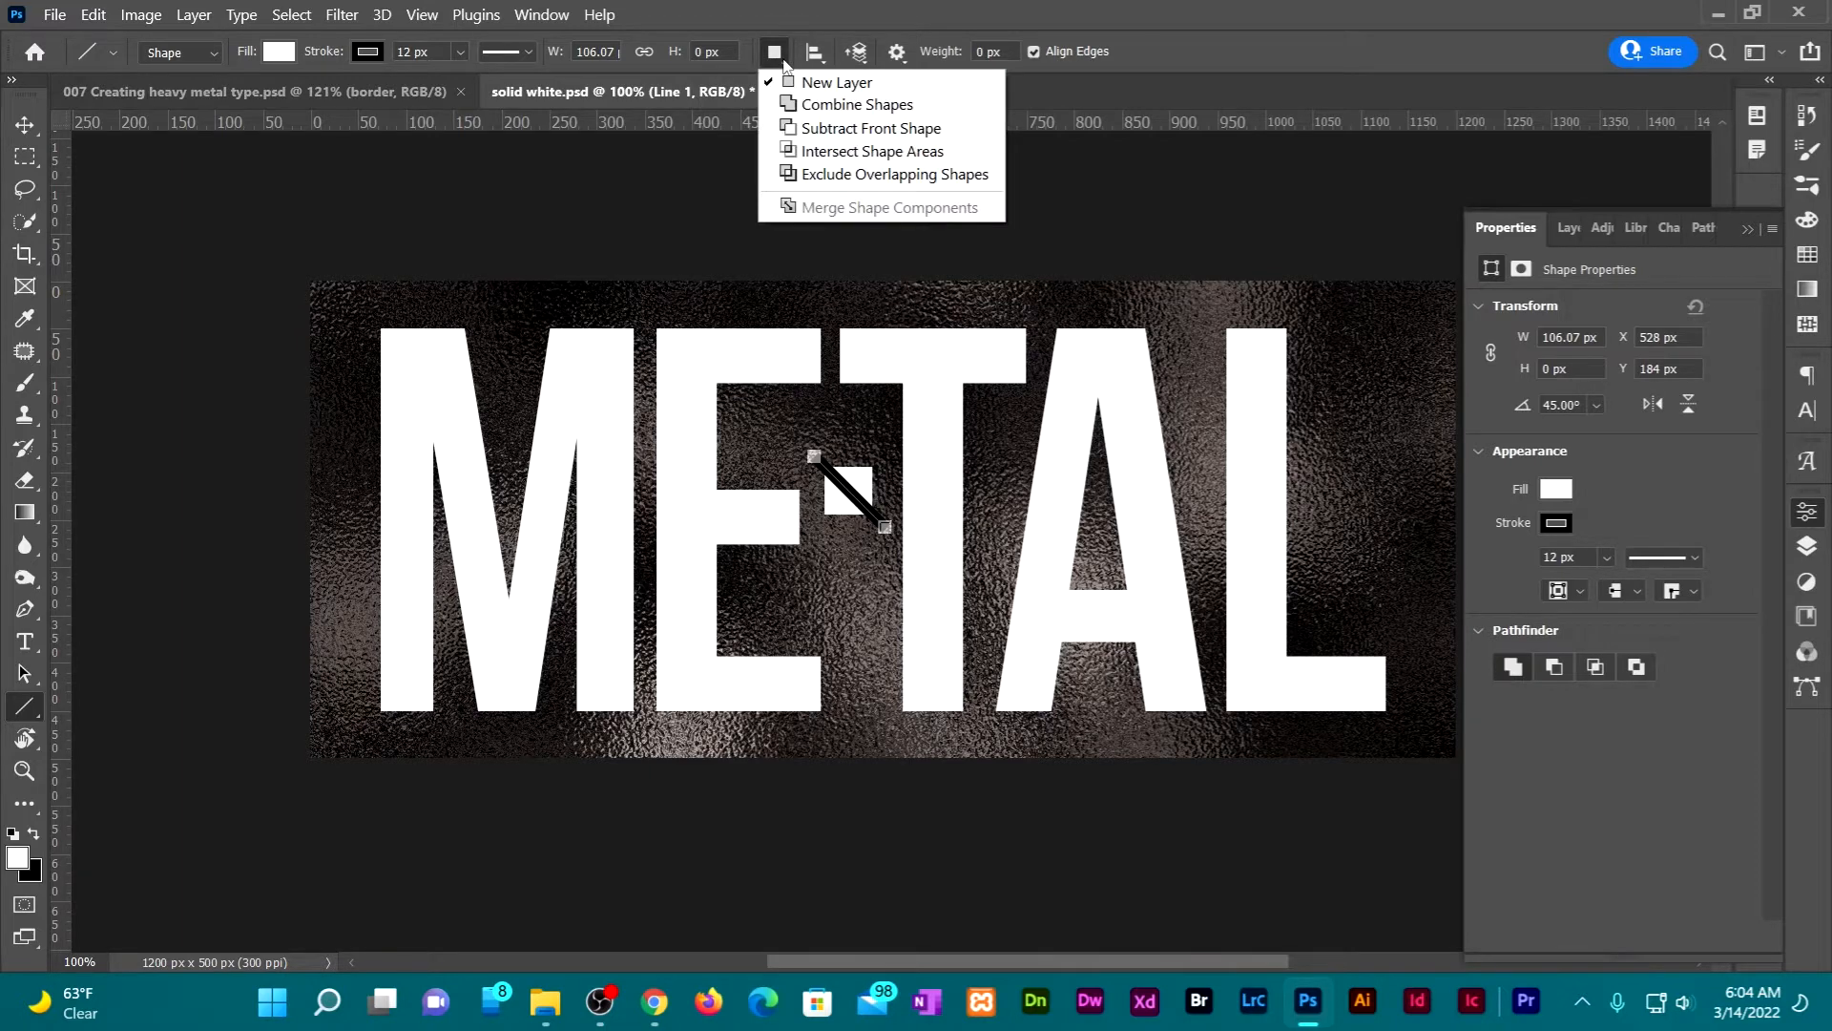
left_click(807, 105)
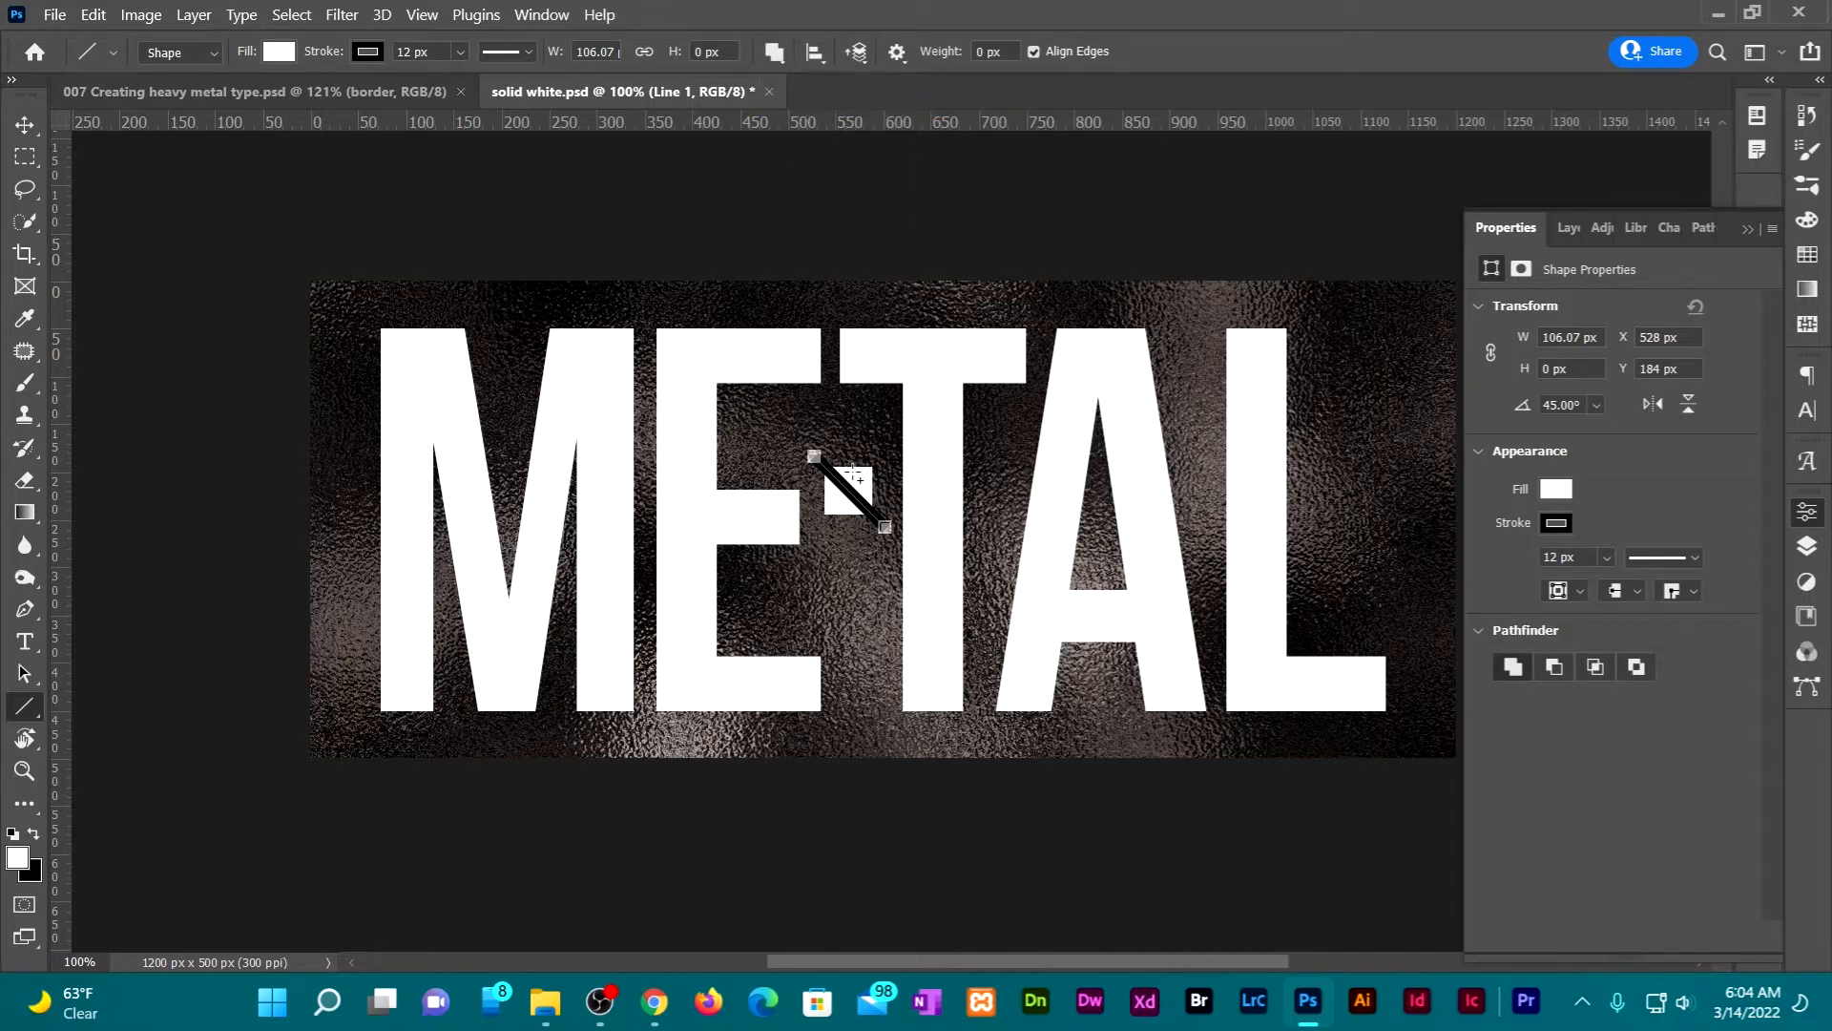
left_click_drag(876, 460, 820, 565)
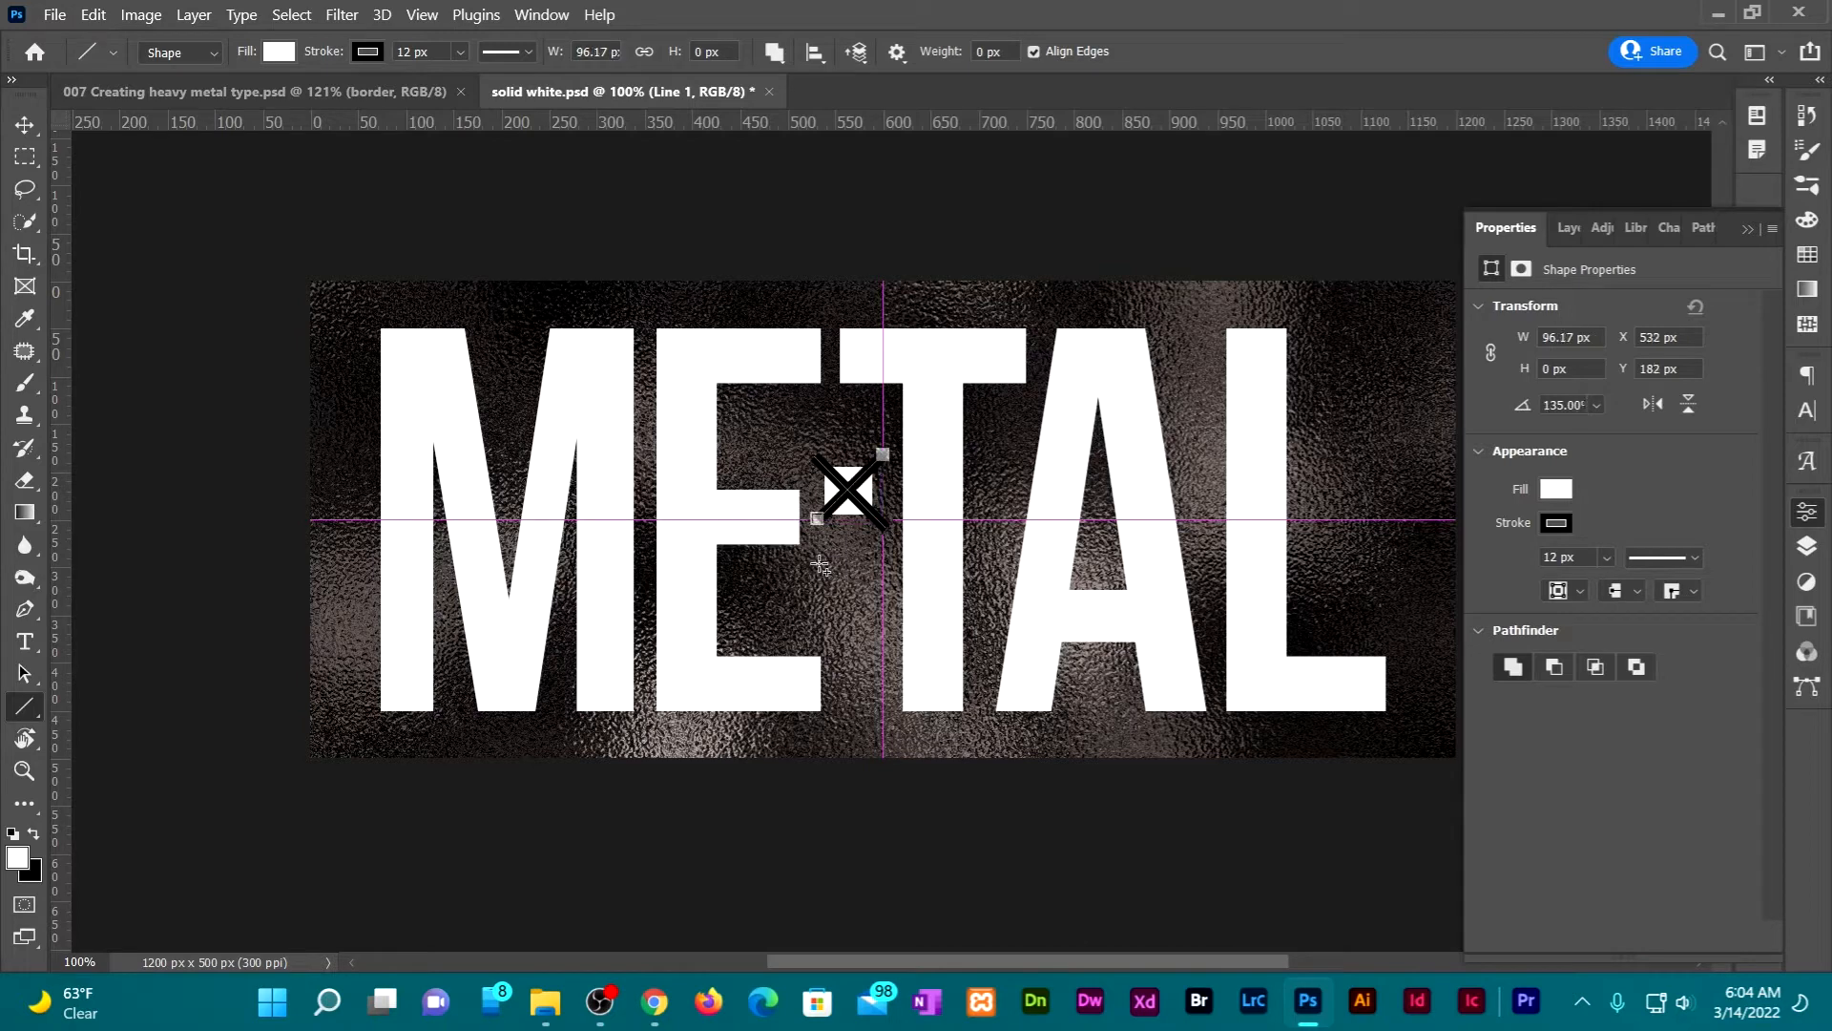
Rename the Rectangle 1 layer as square
left_click(1809, 550)
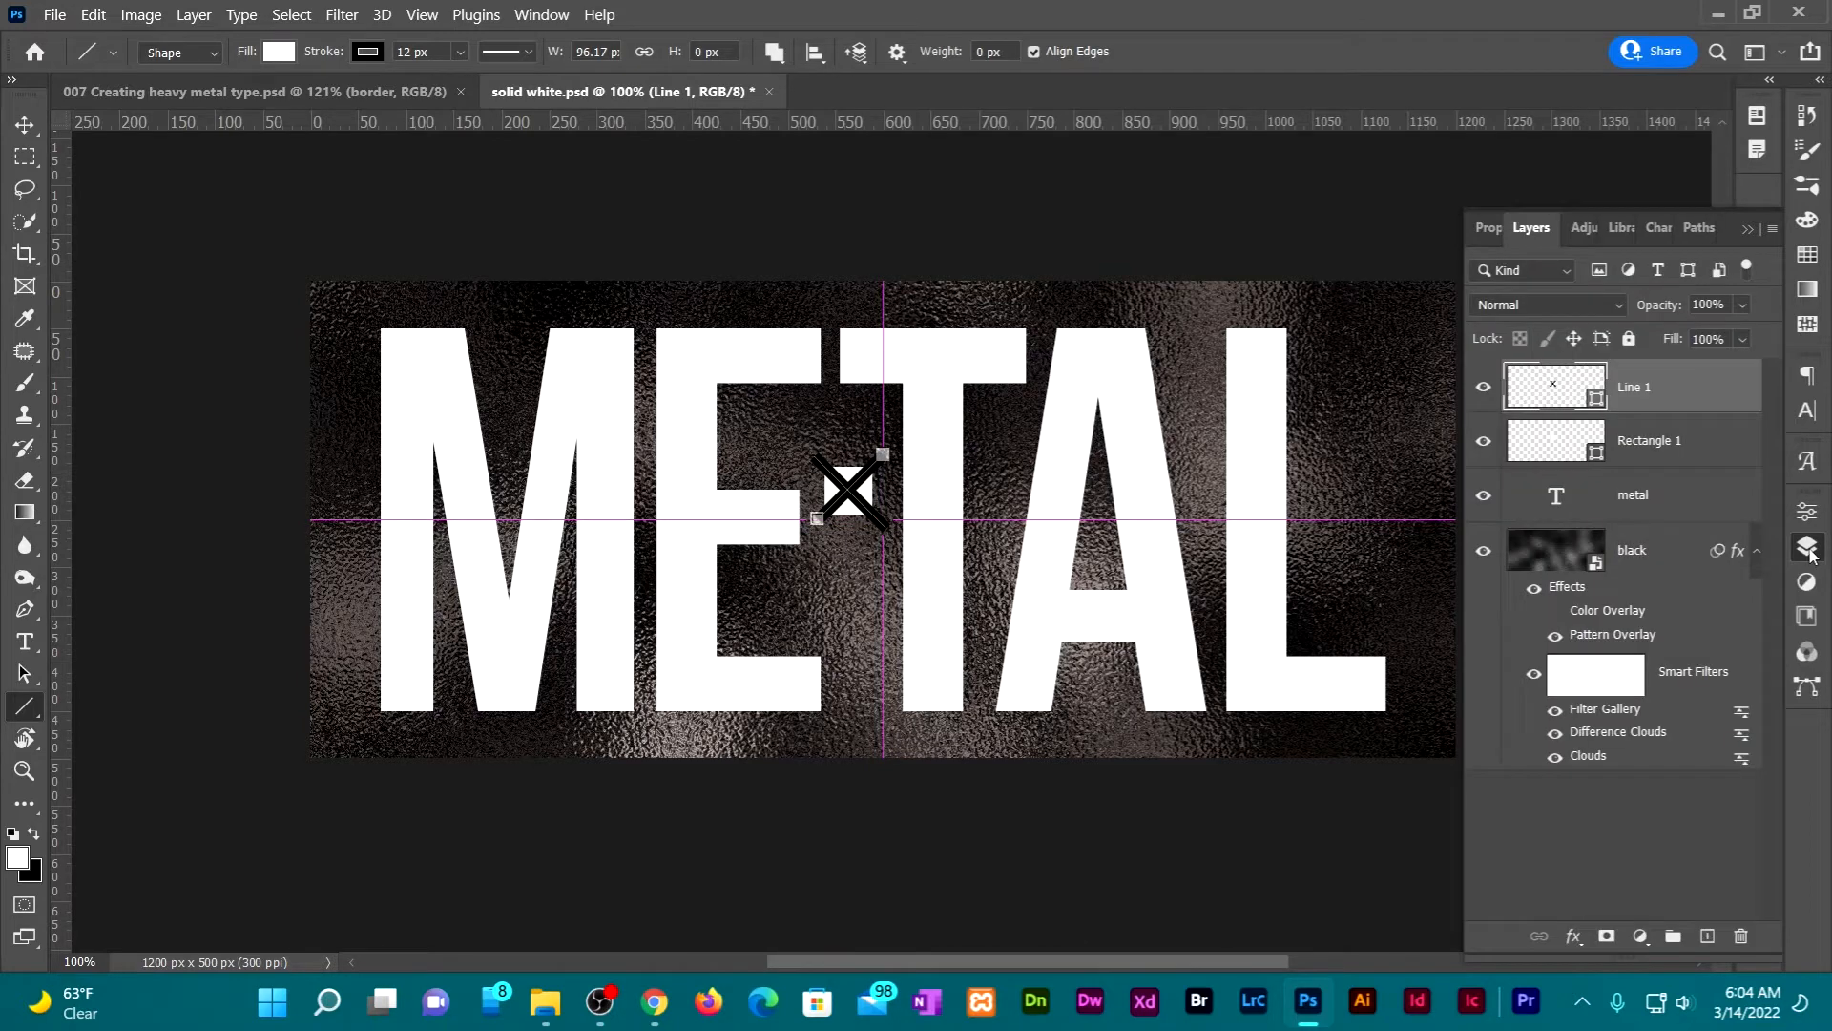
double_click(1638, 442)
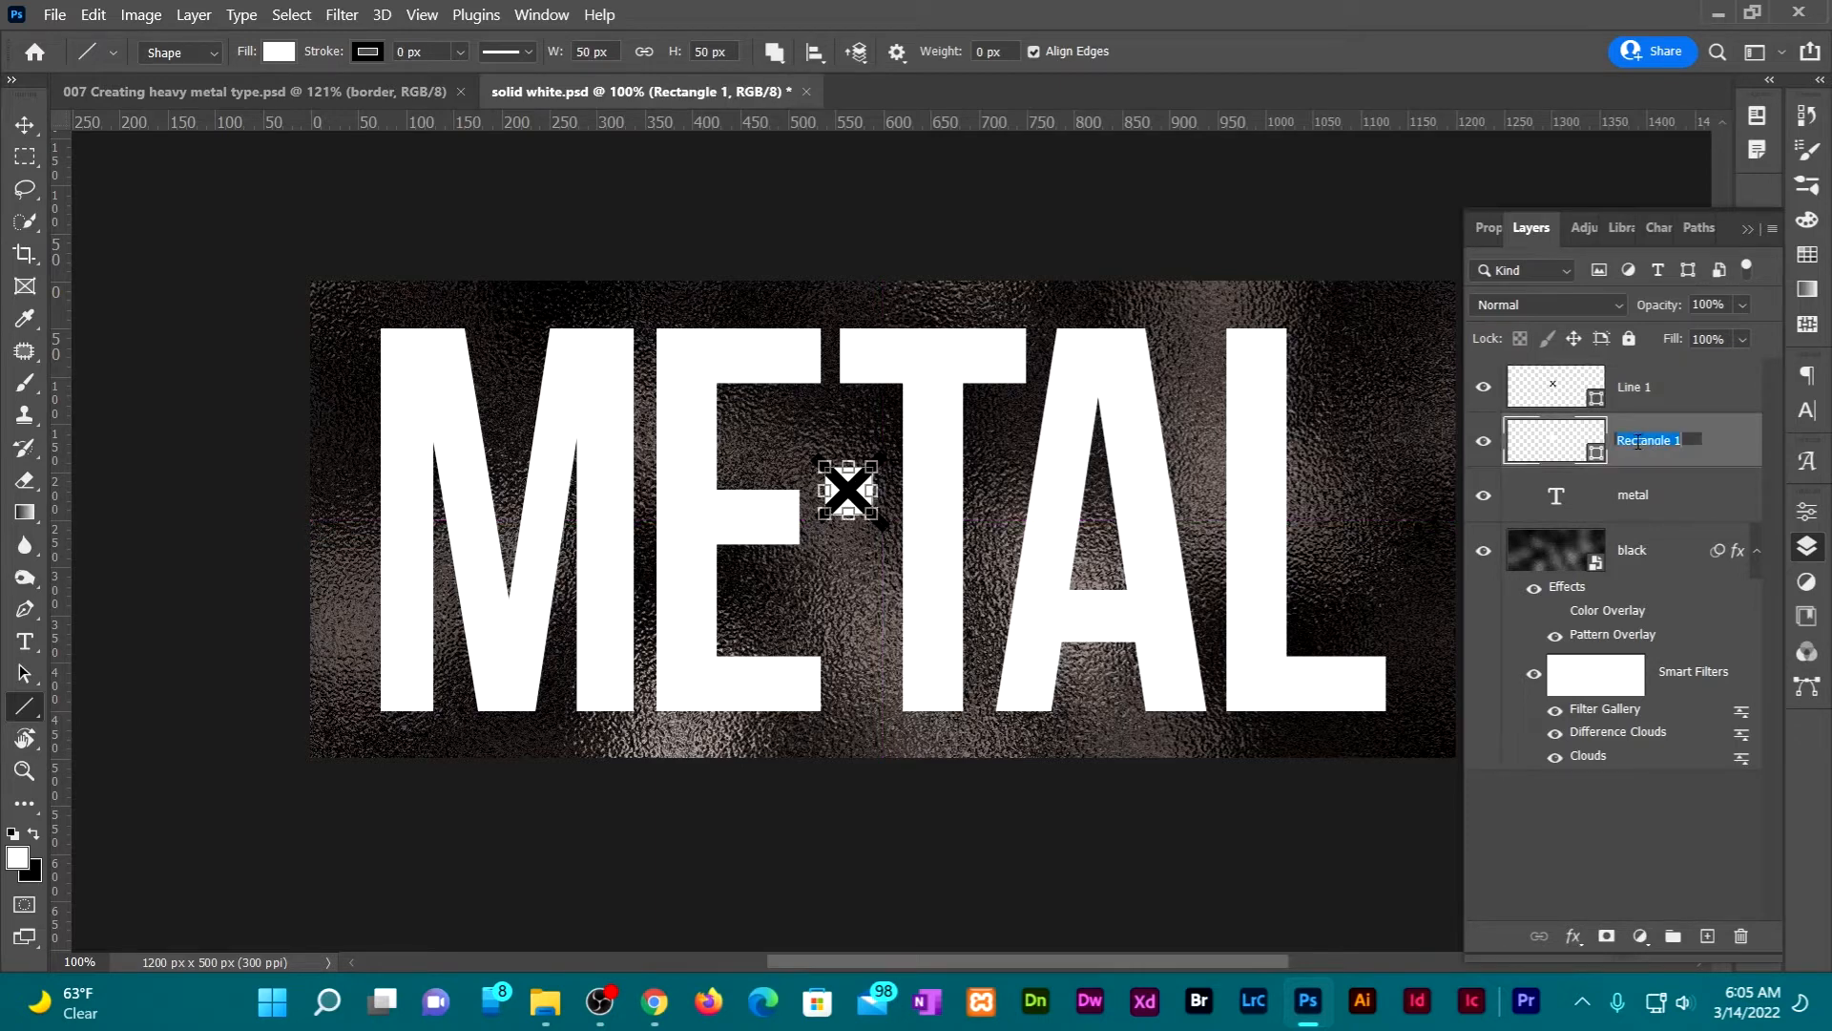
type("souare")
Load the square's outline as a selection with the Line 1 layer active, and define its contents as a pattern named wires
left_click(1622, 393)
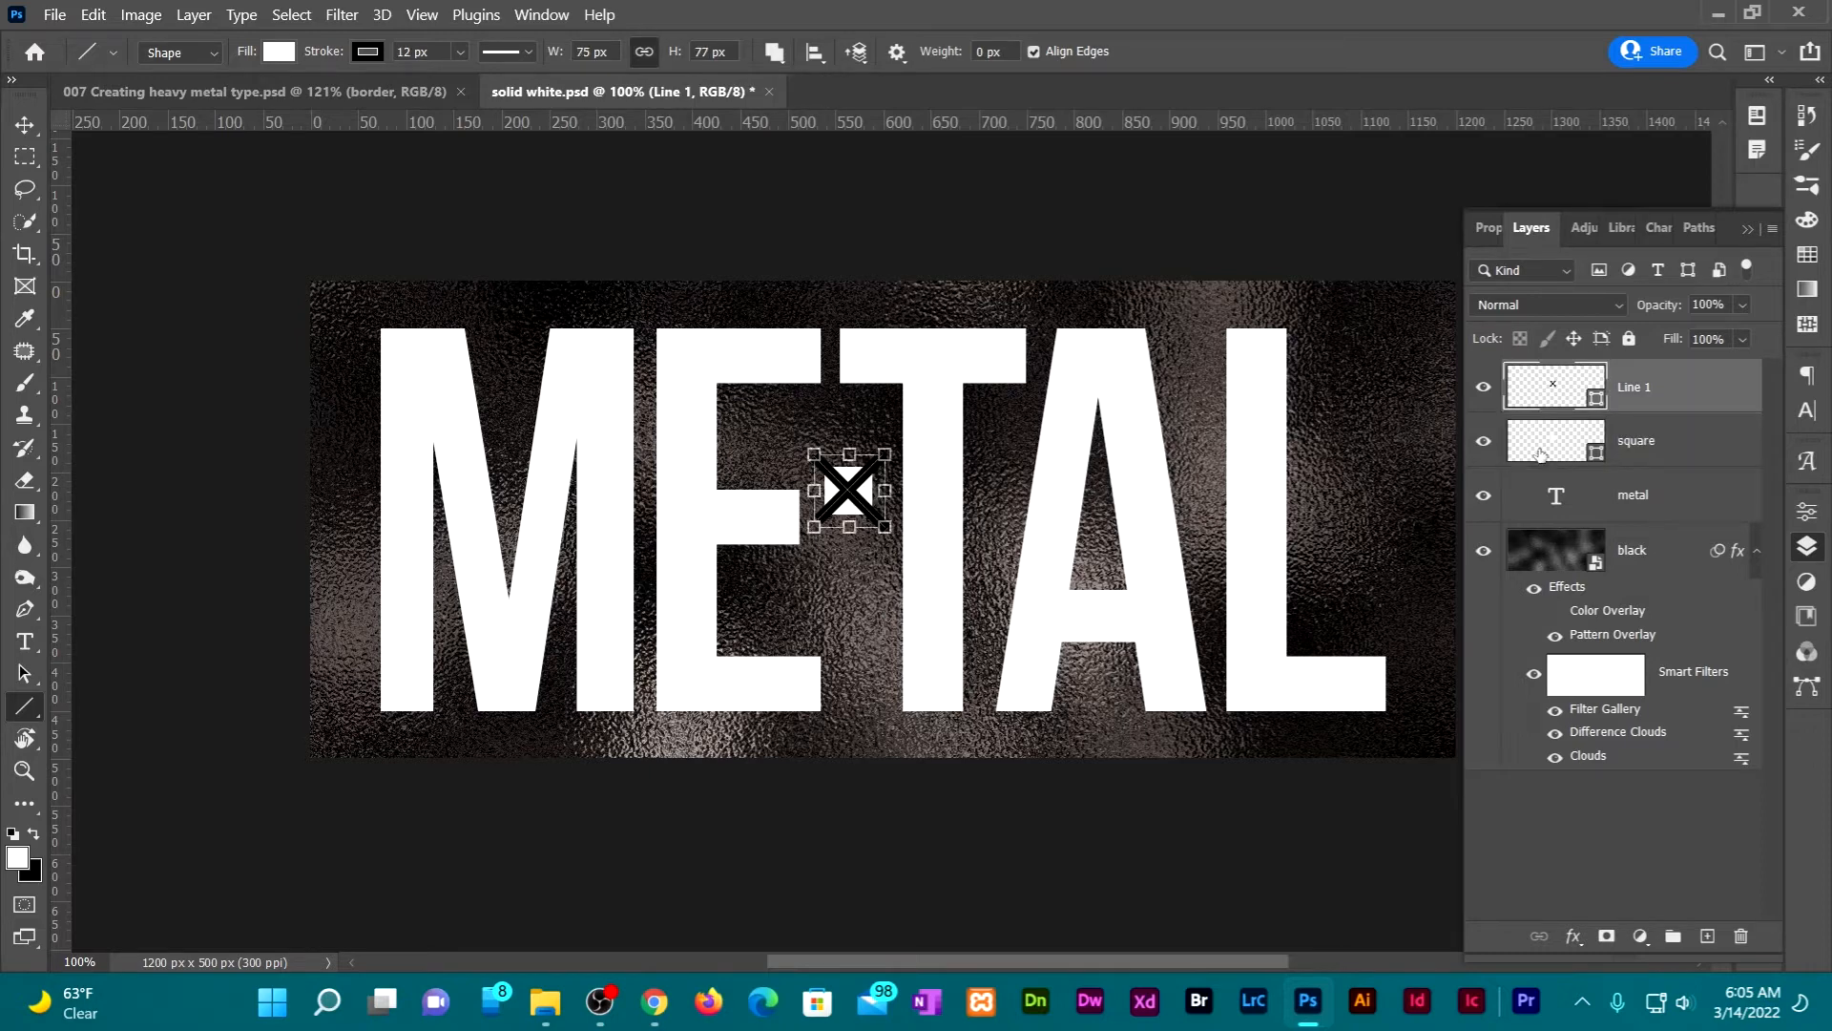
left_click_drag(1539, 455, 1546, 457)
left_click(84, 14)
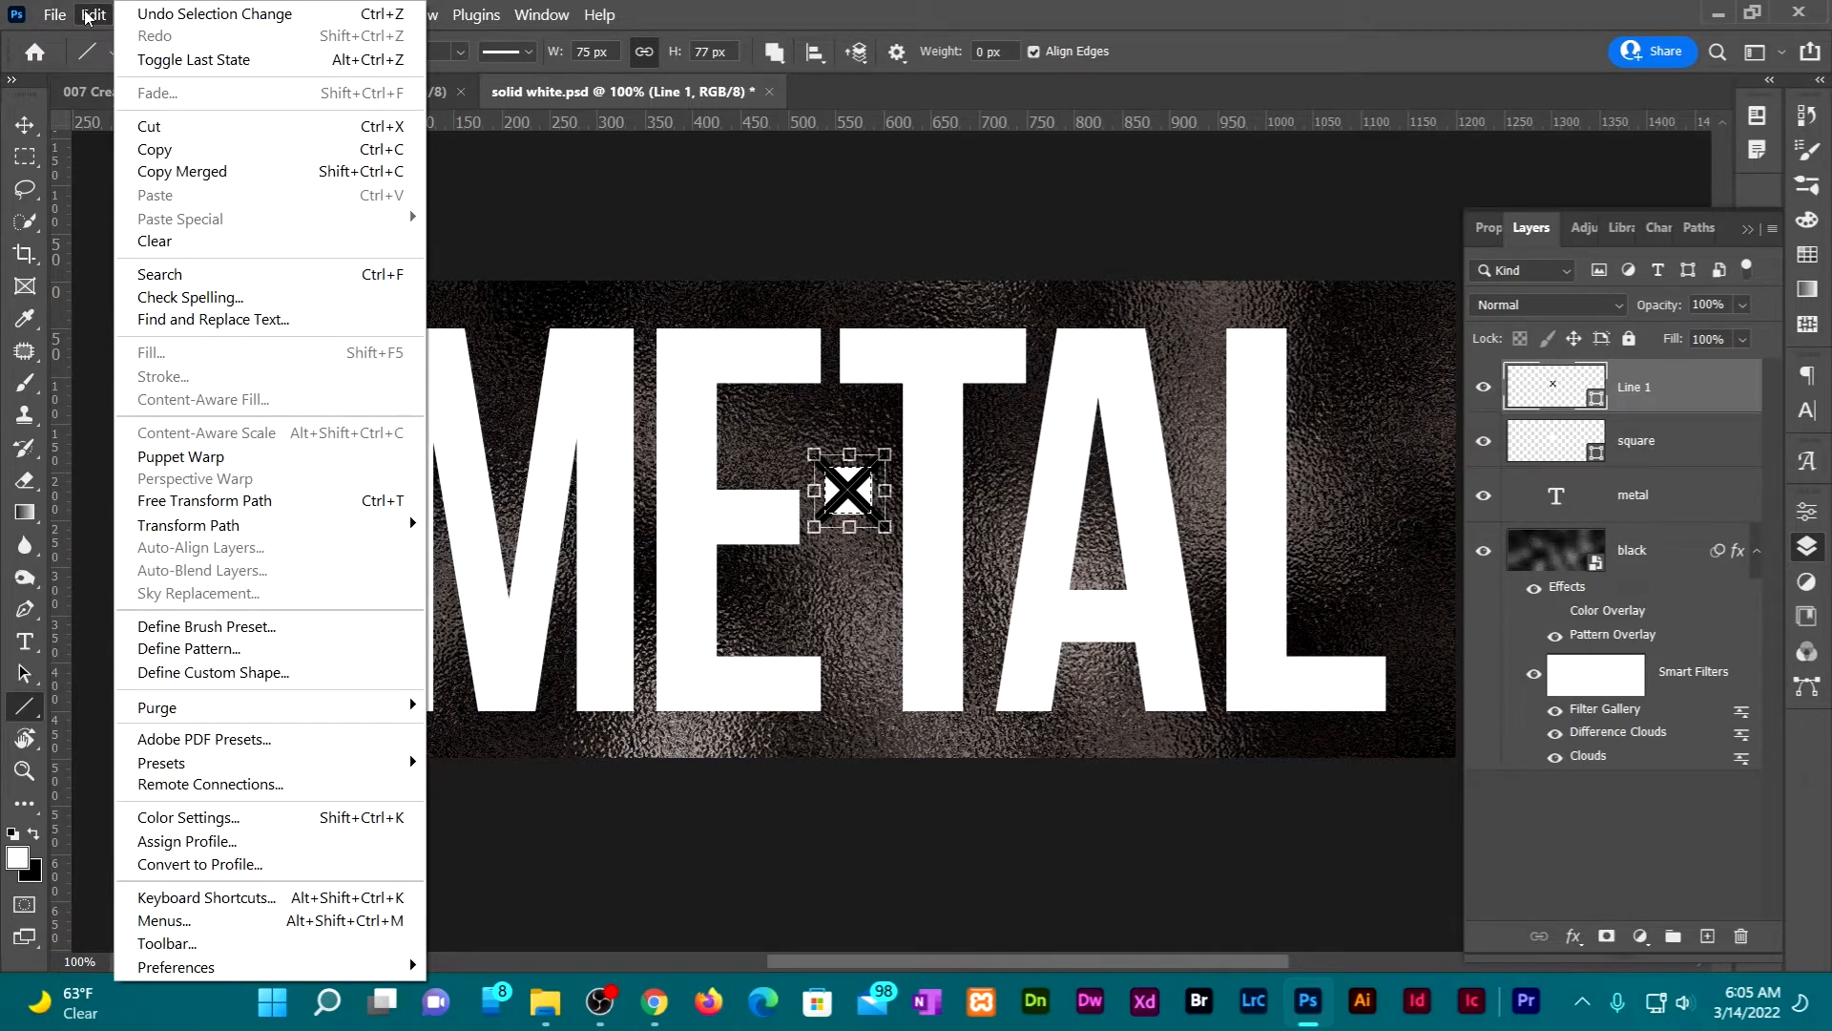
left_click(283, 649)
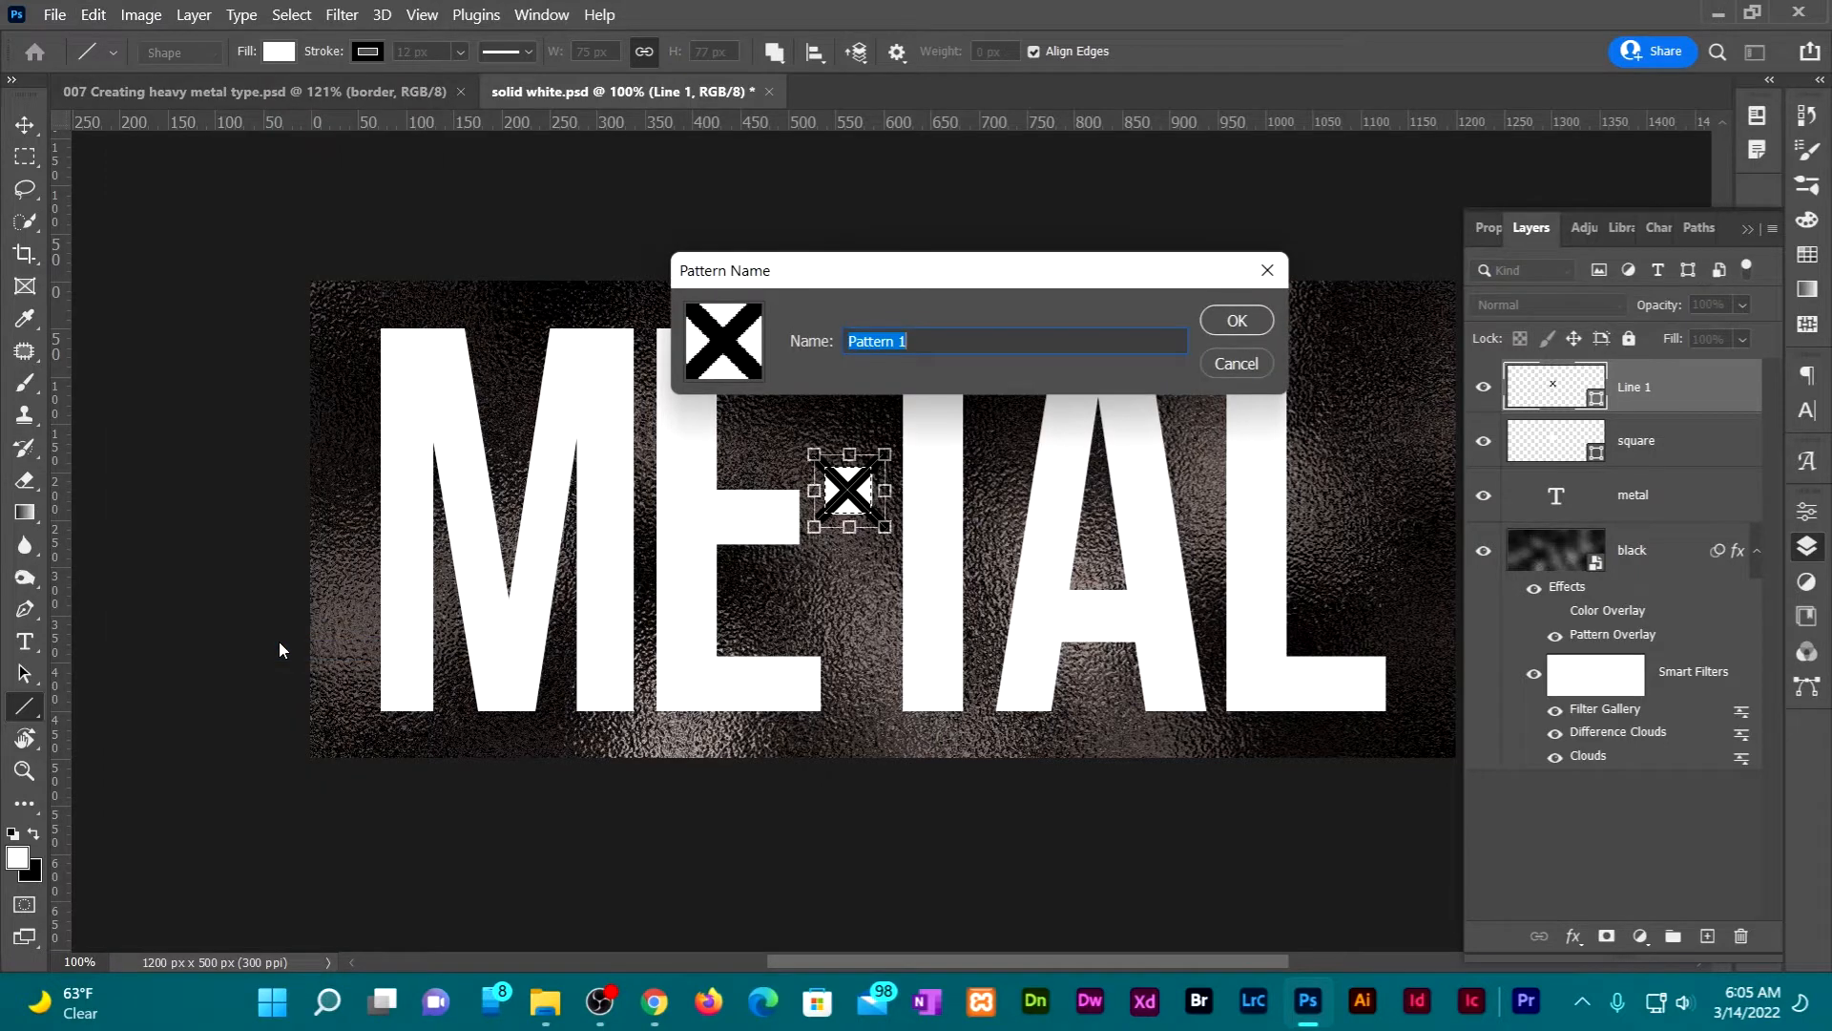
type("wires")
key("Return")
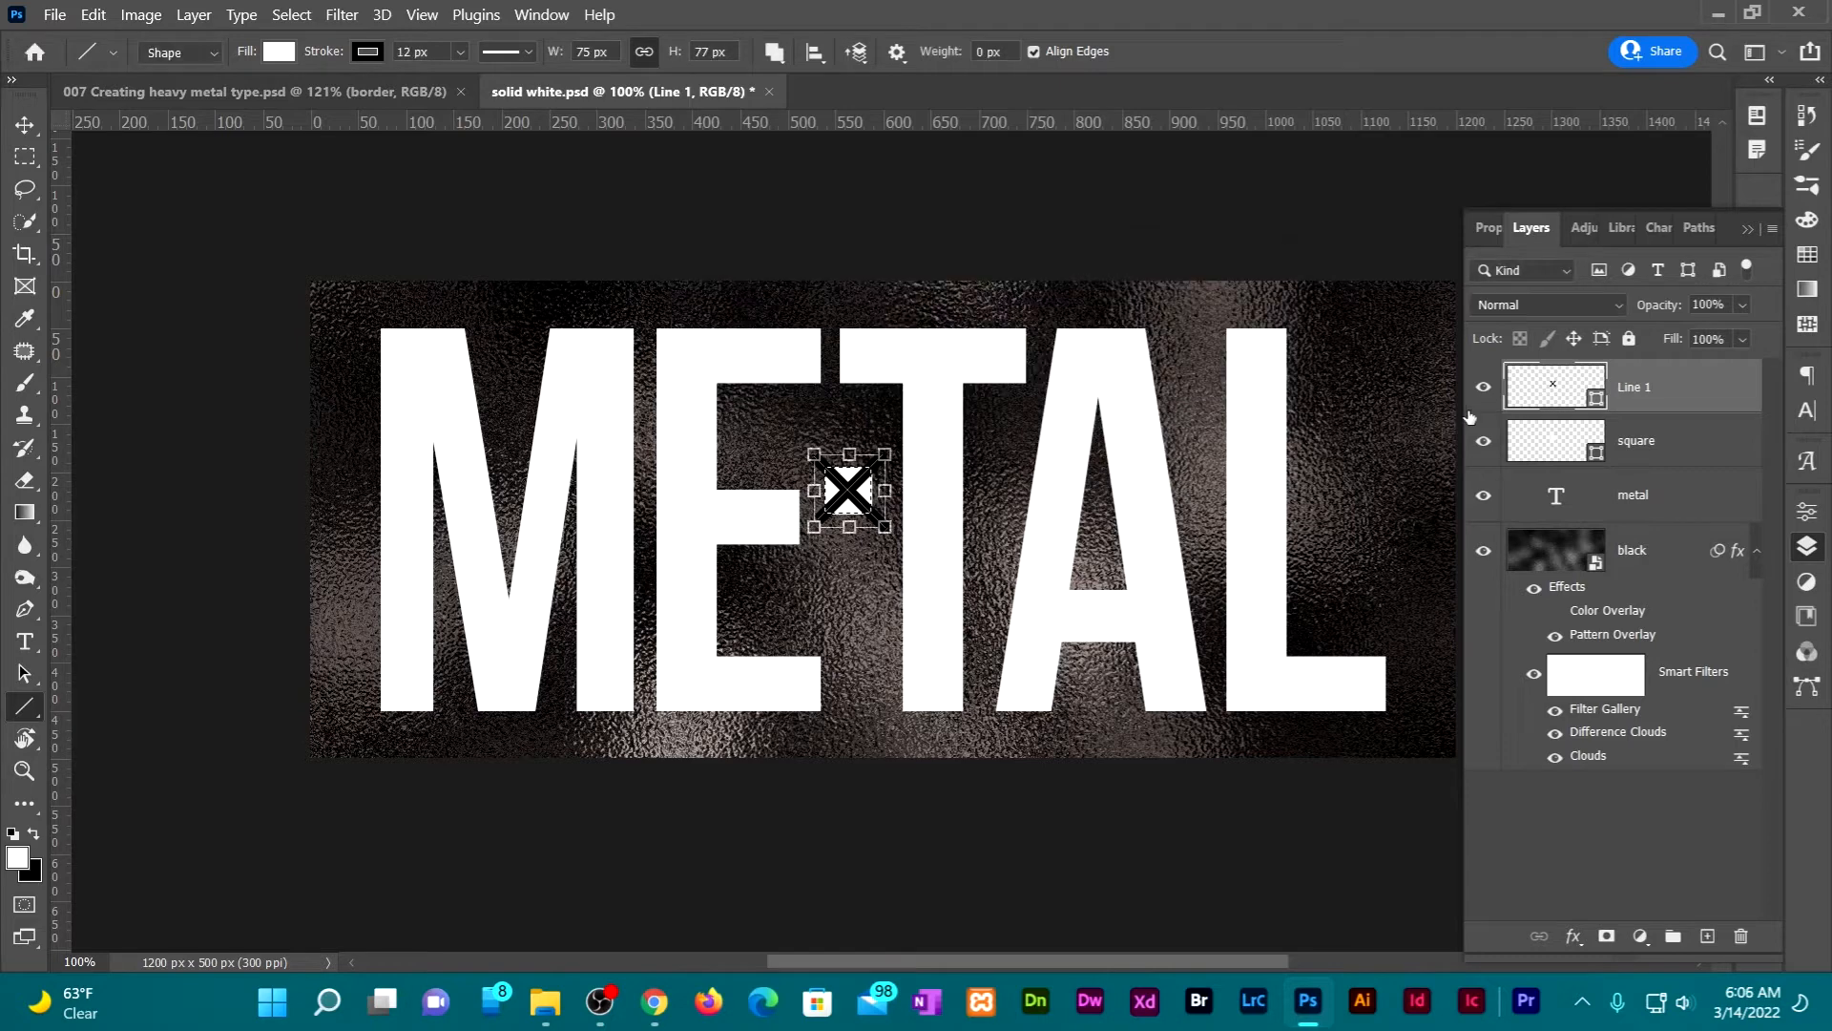
Hide the Line 1 and square layers and clear the selection
left_click(1484, 390)
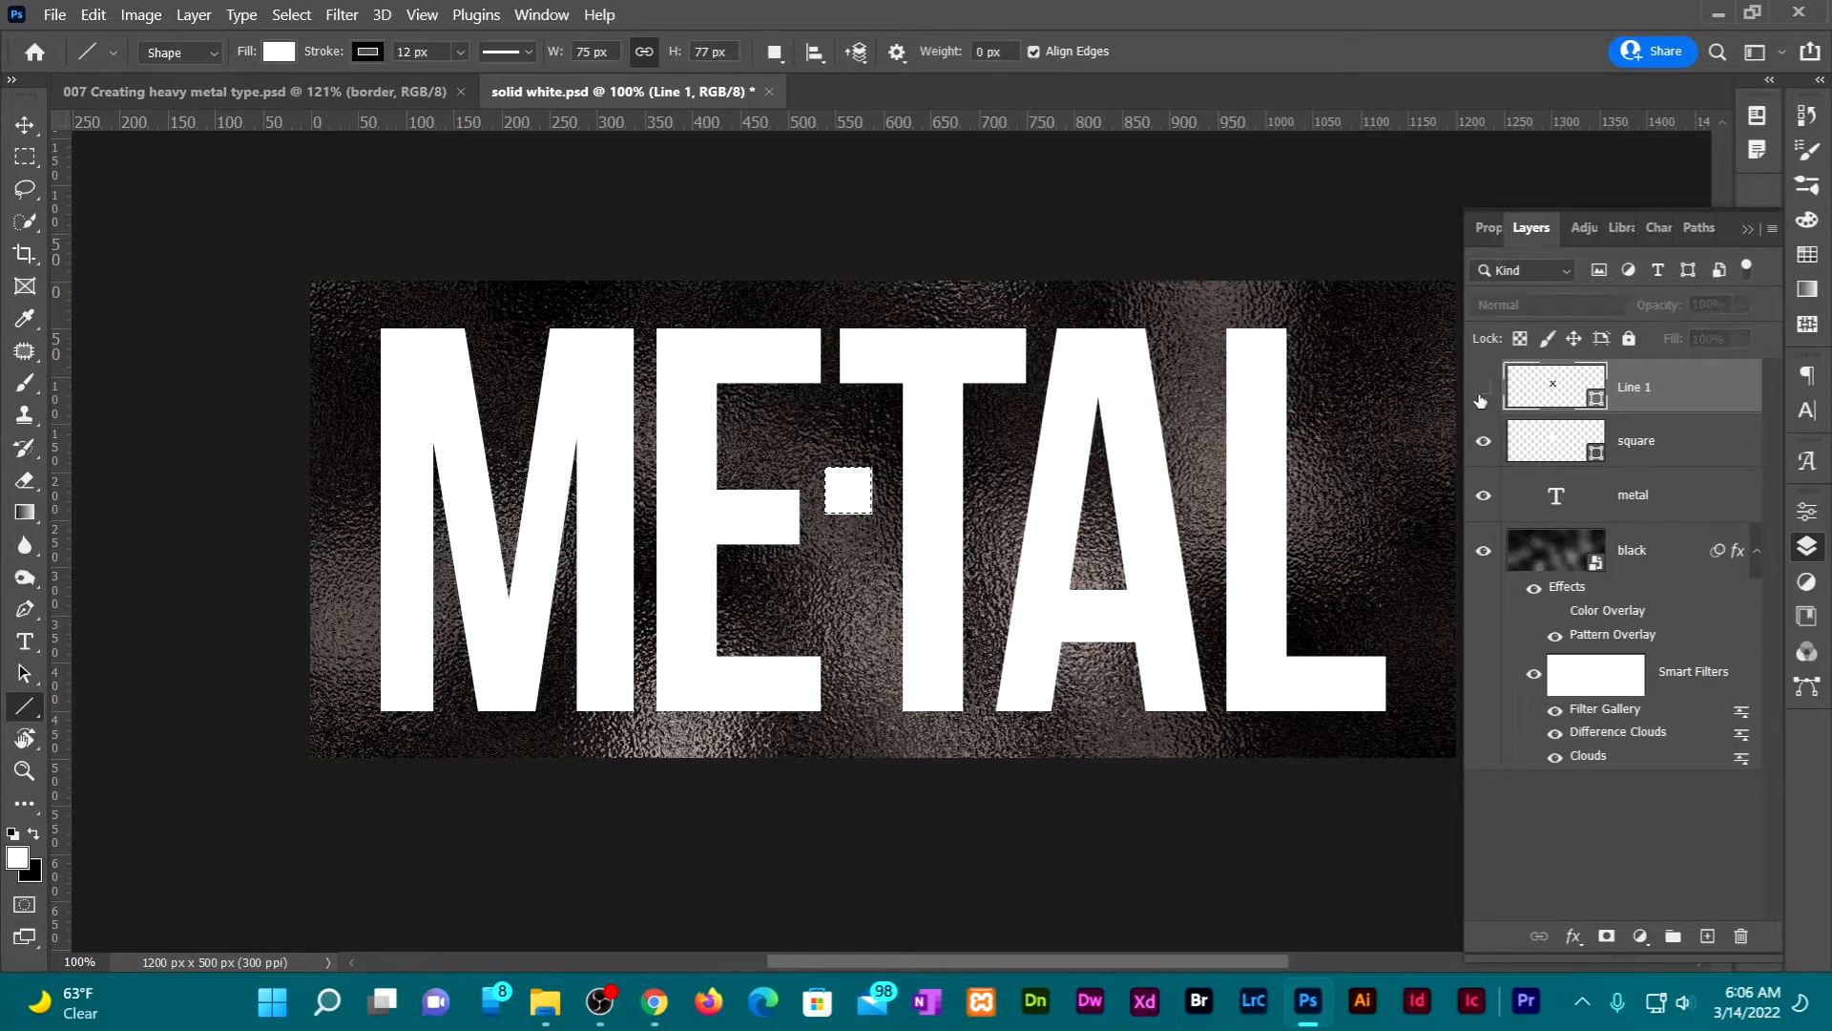
left_click(1485, 446)
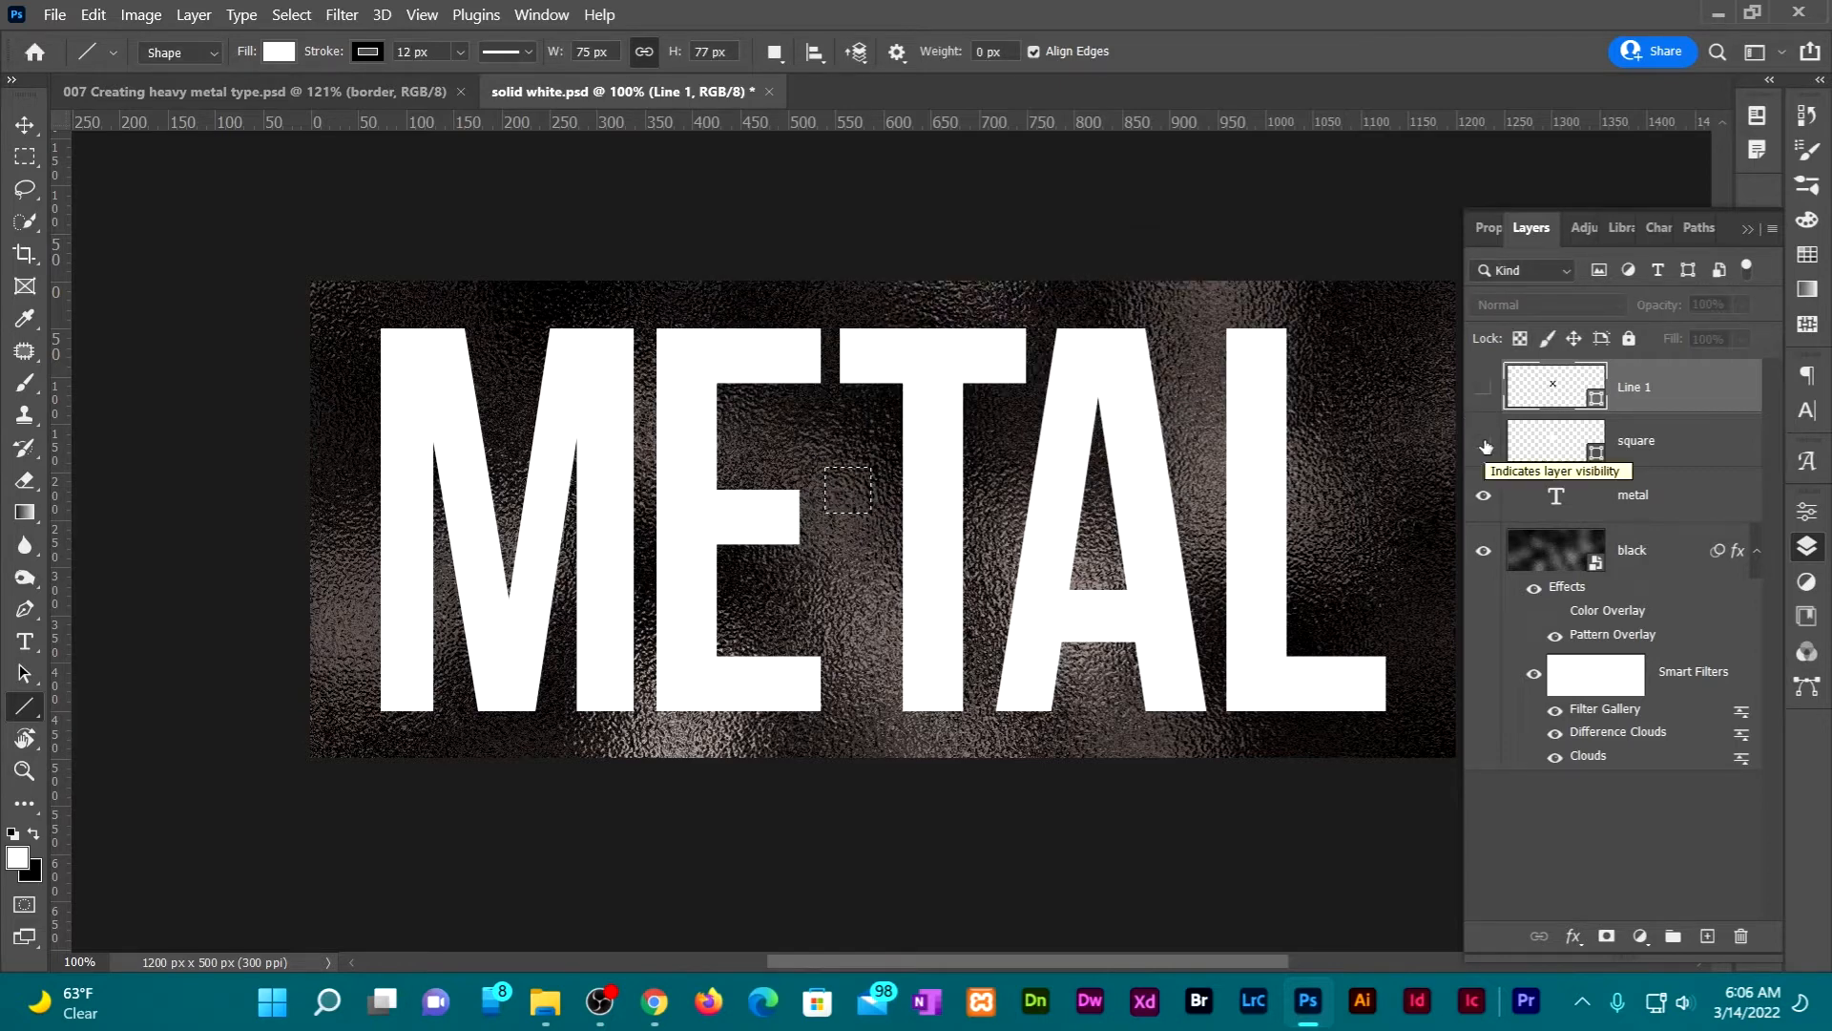
key("ctrl+d")
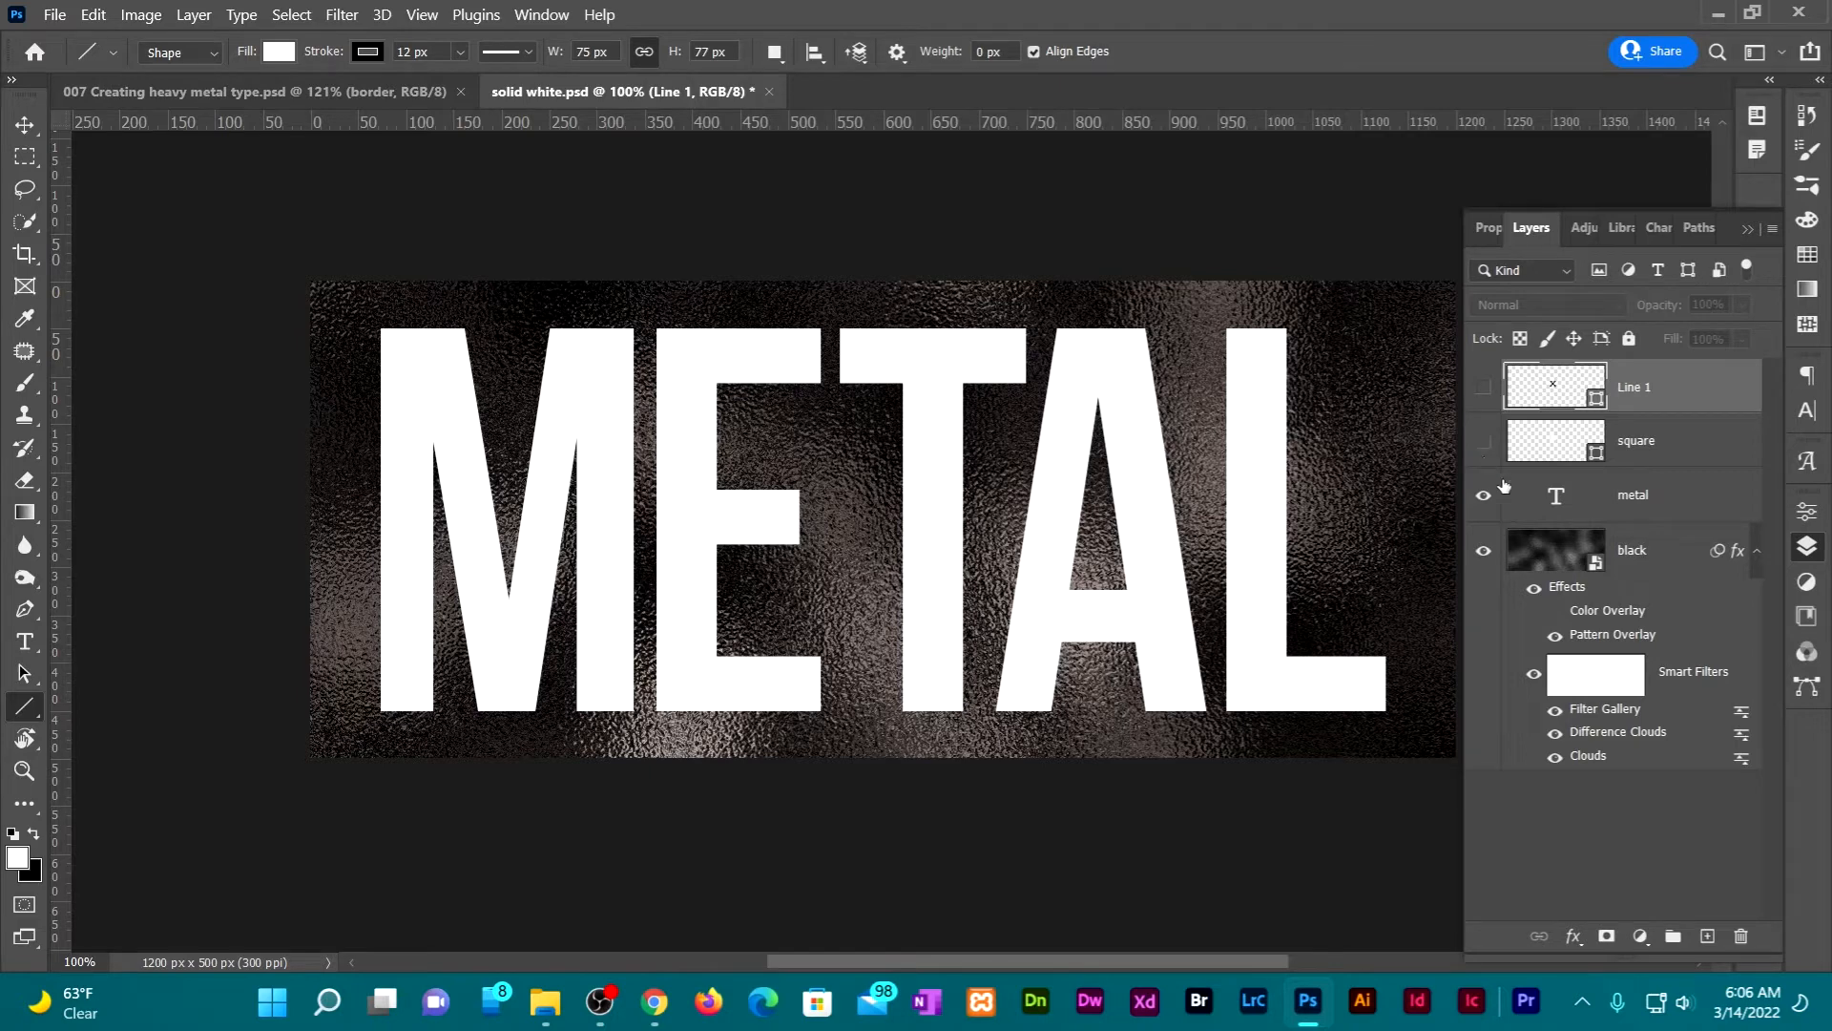
Add a Stroke effect to the metal text layer with size 10 px, position Center and black color
left_click(1650, 510)
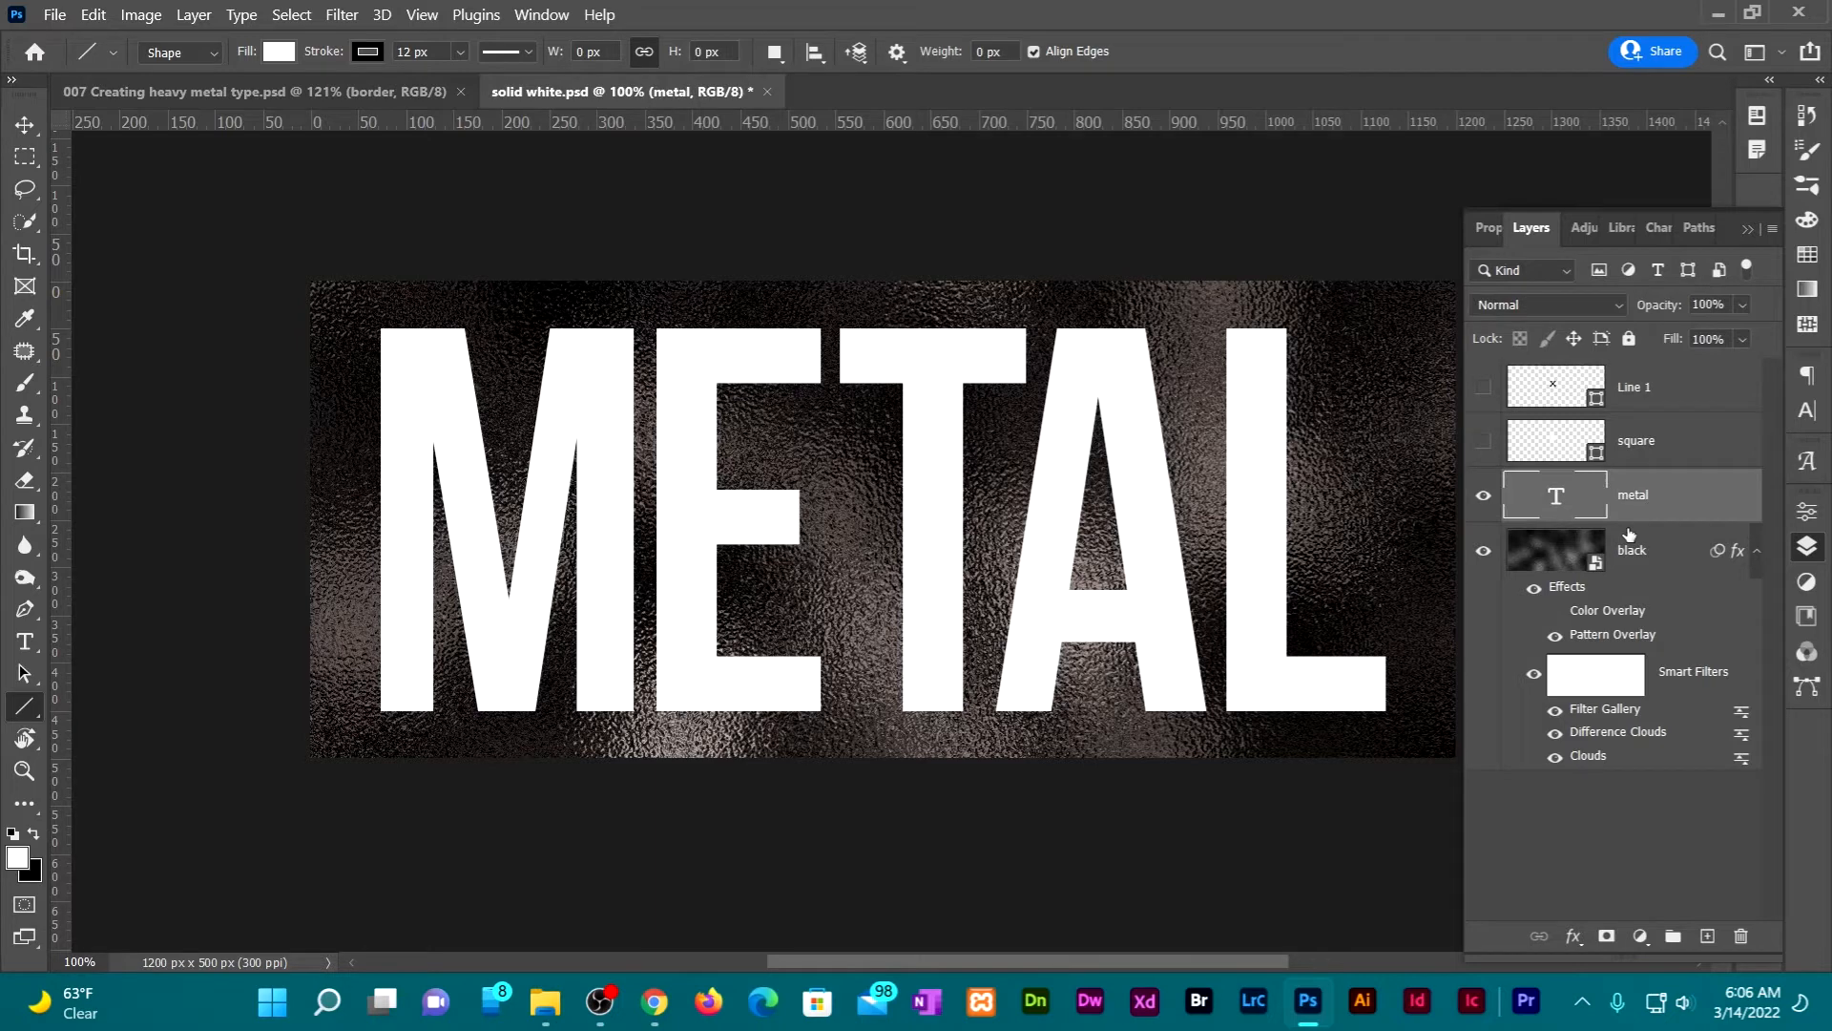
left_click(1573, 937)
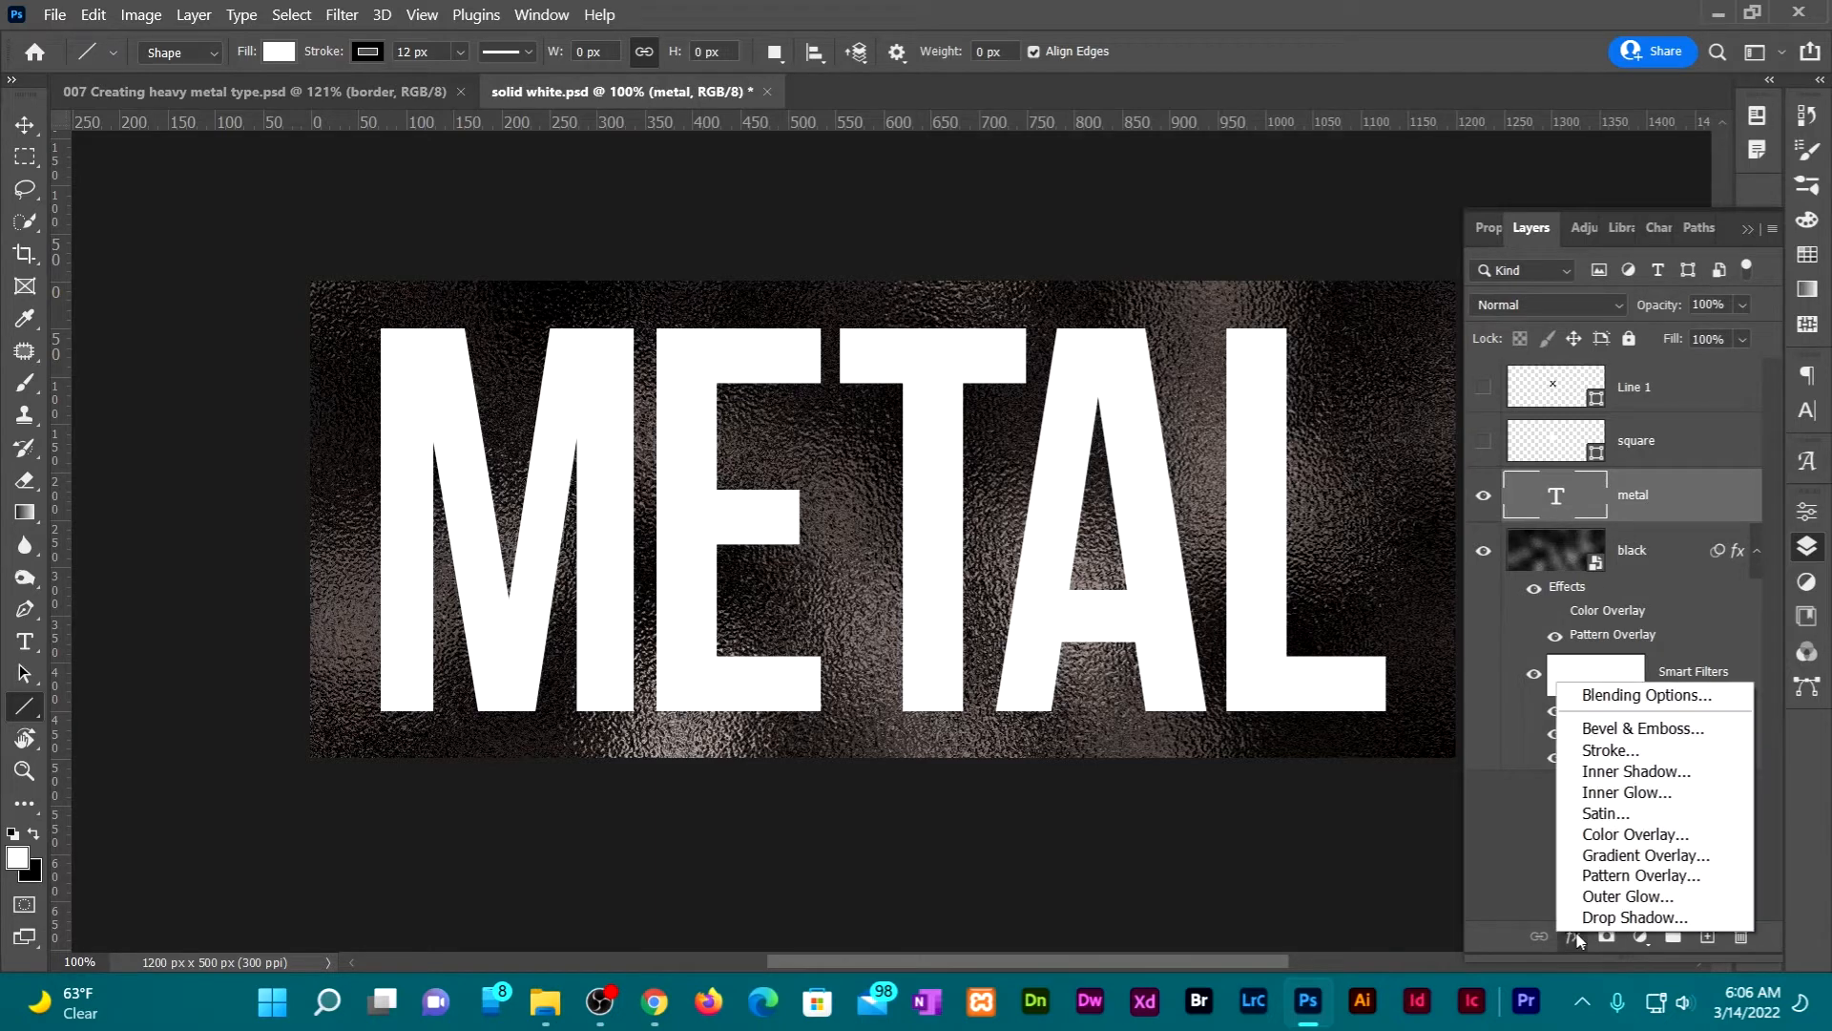
left_click(1618, 751)
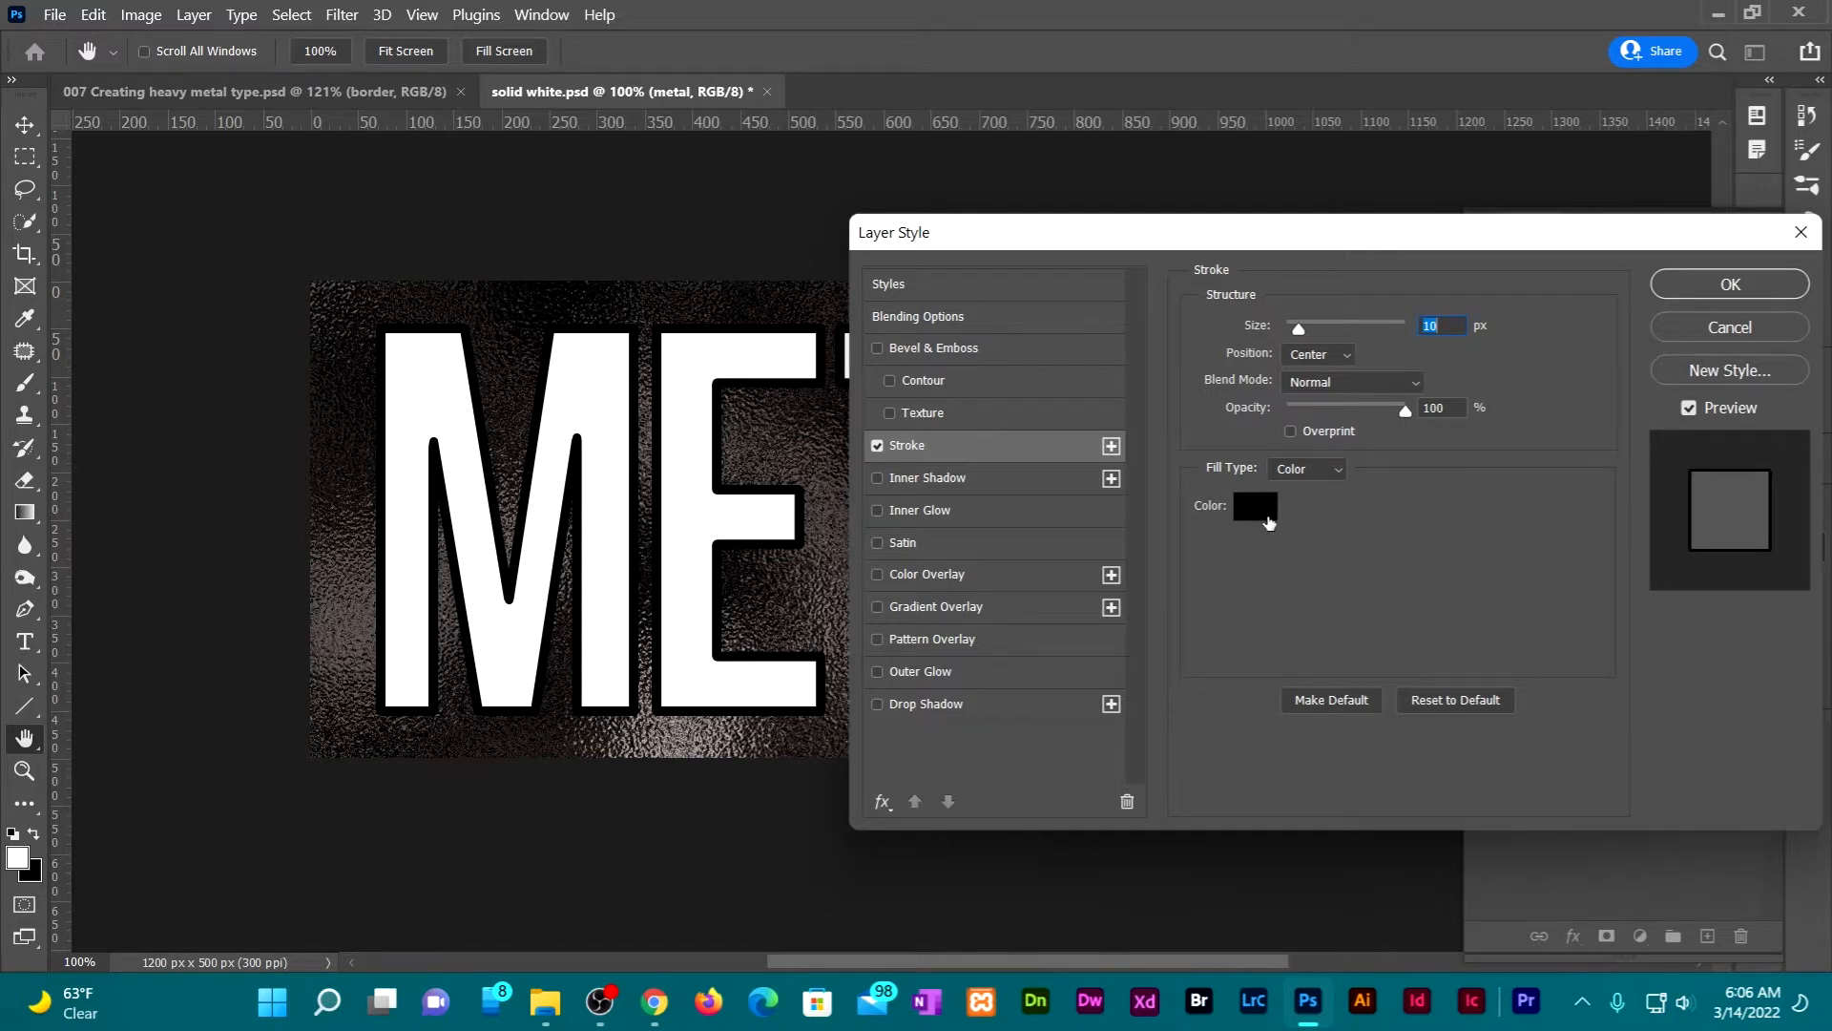
key("Return")
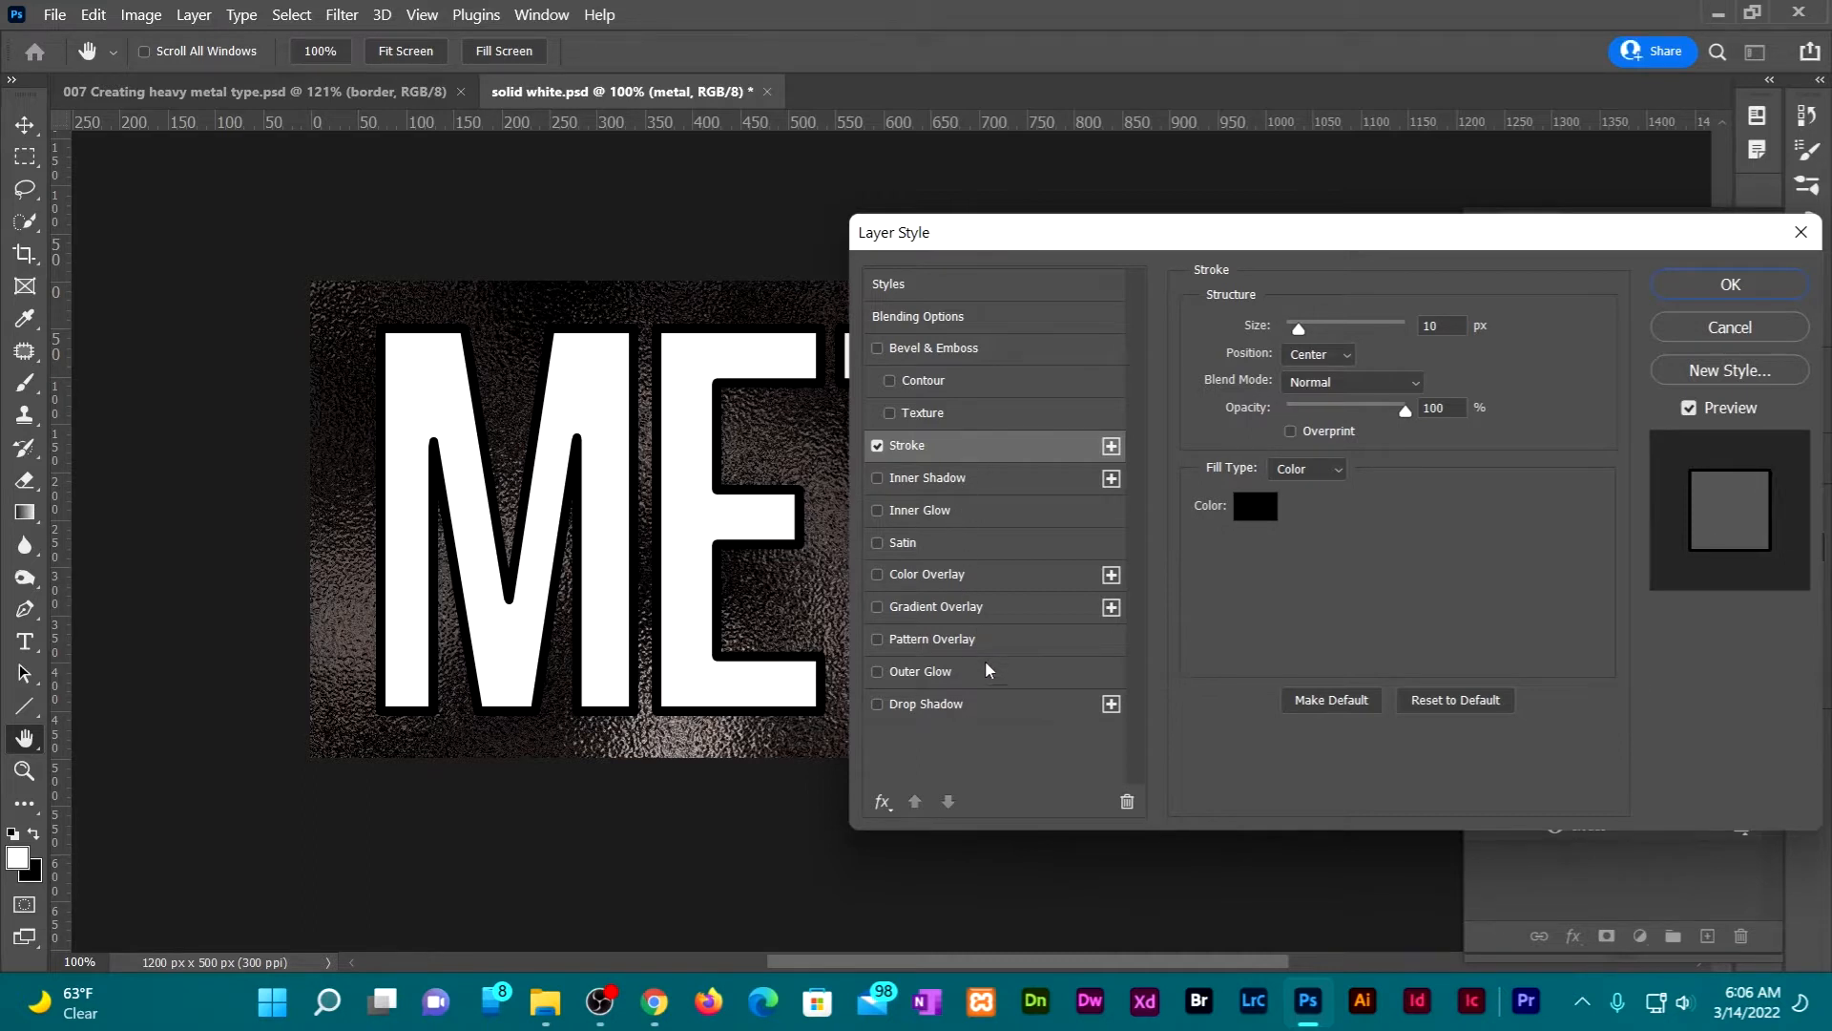
Add a Pattern Overlay to the metal text layer using the wires pattern, Normal blend mode and 100% opacity
left_click(947, 639)
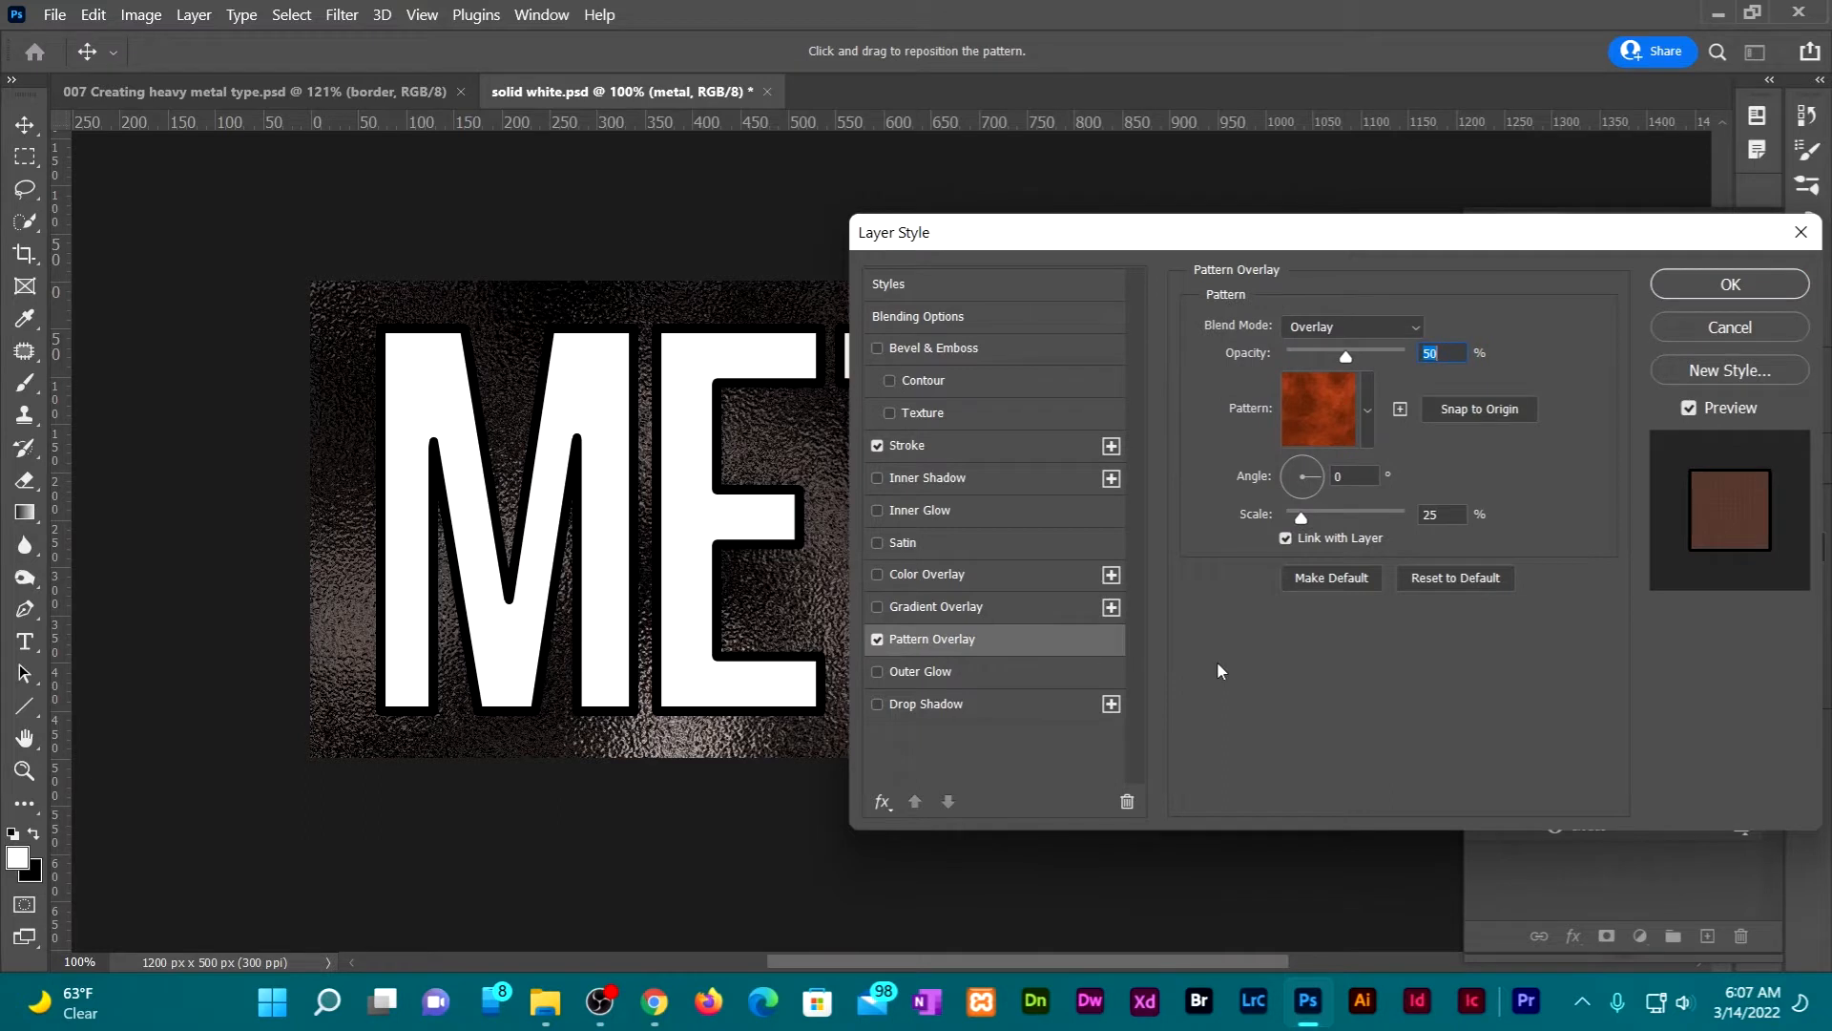
left_click(1366, 405)
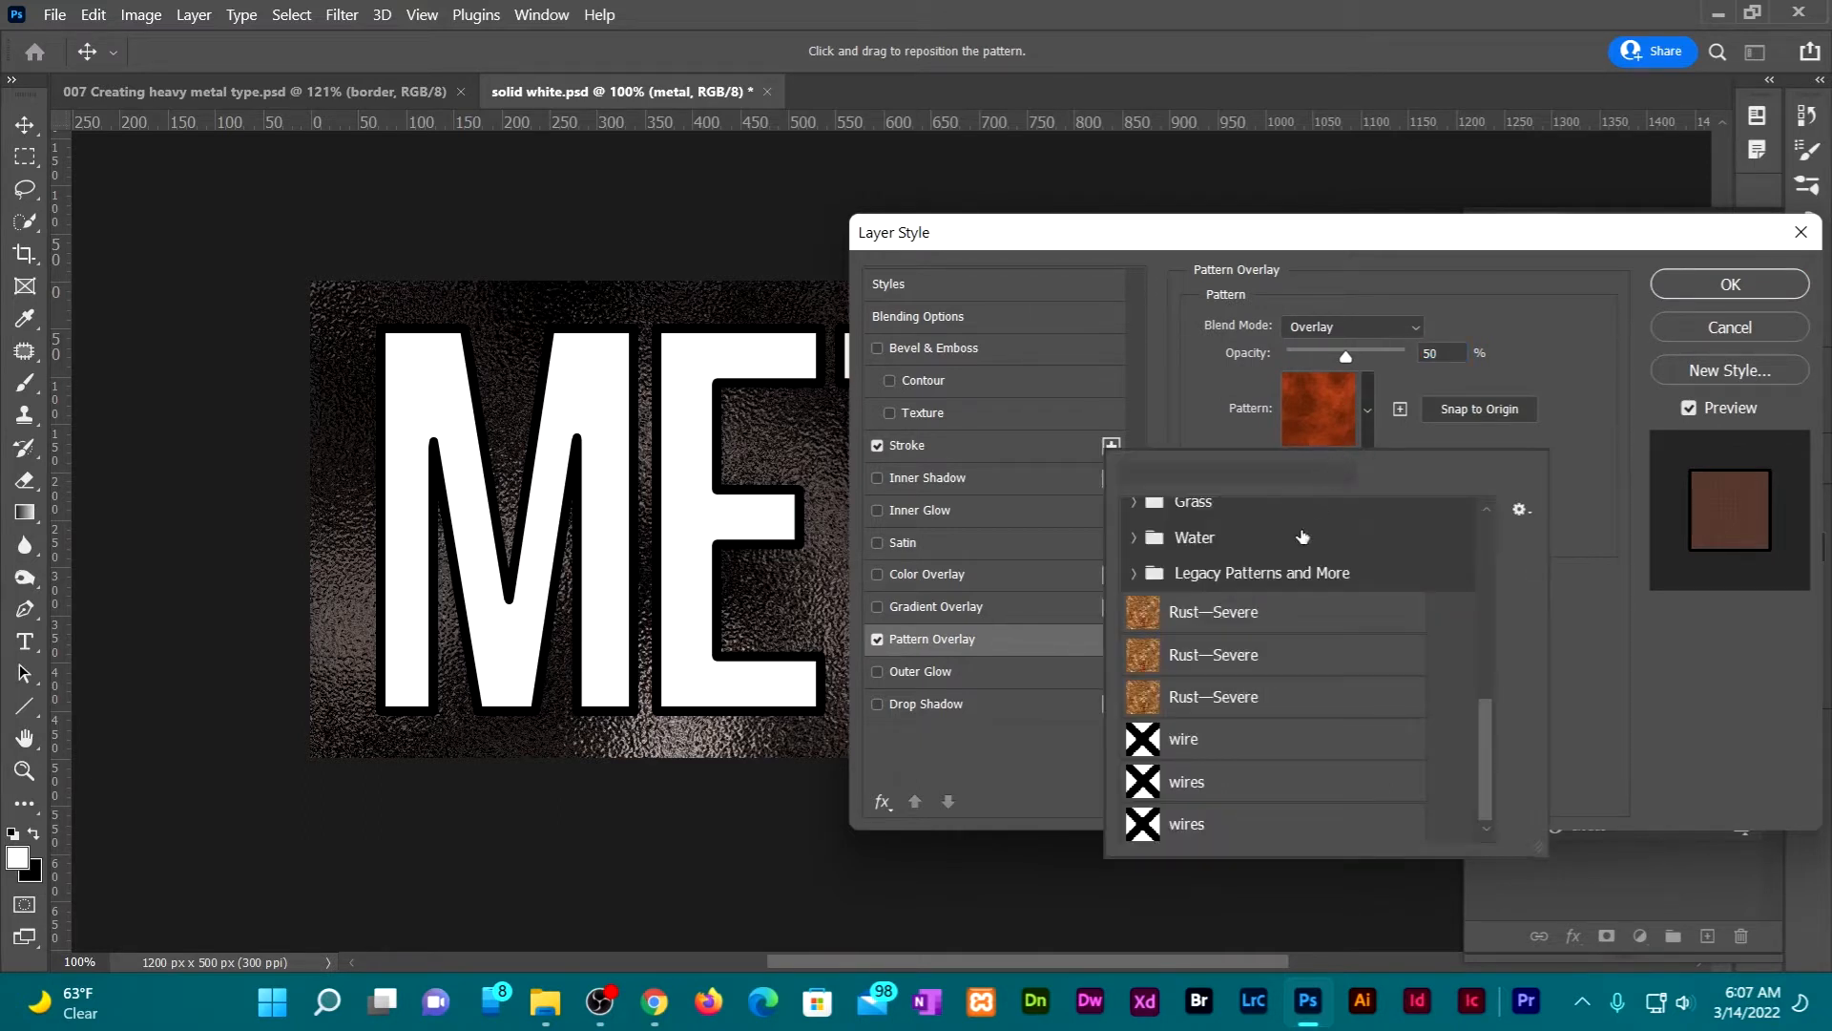
left_click(1142, 785)
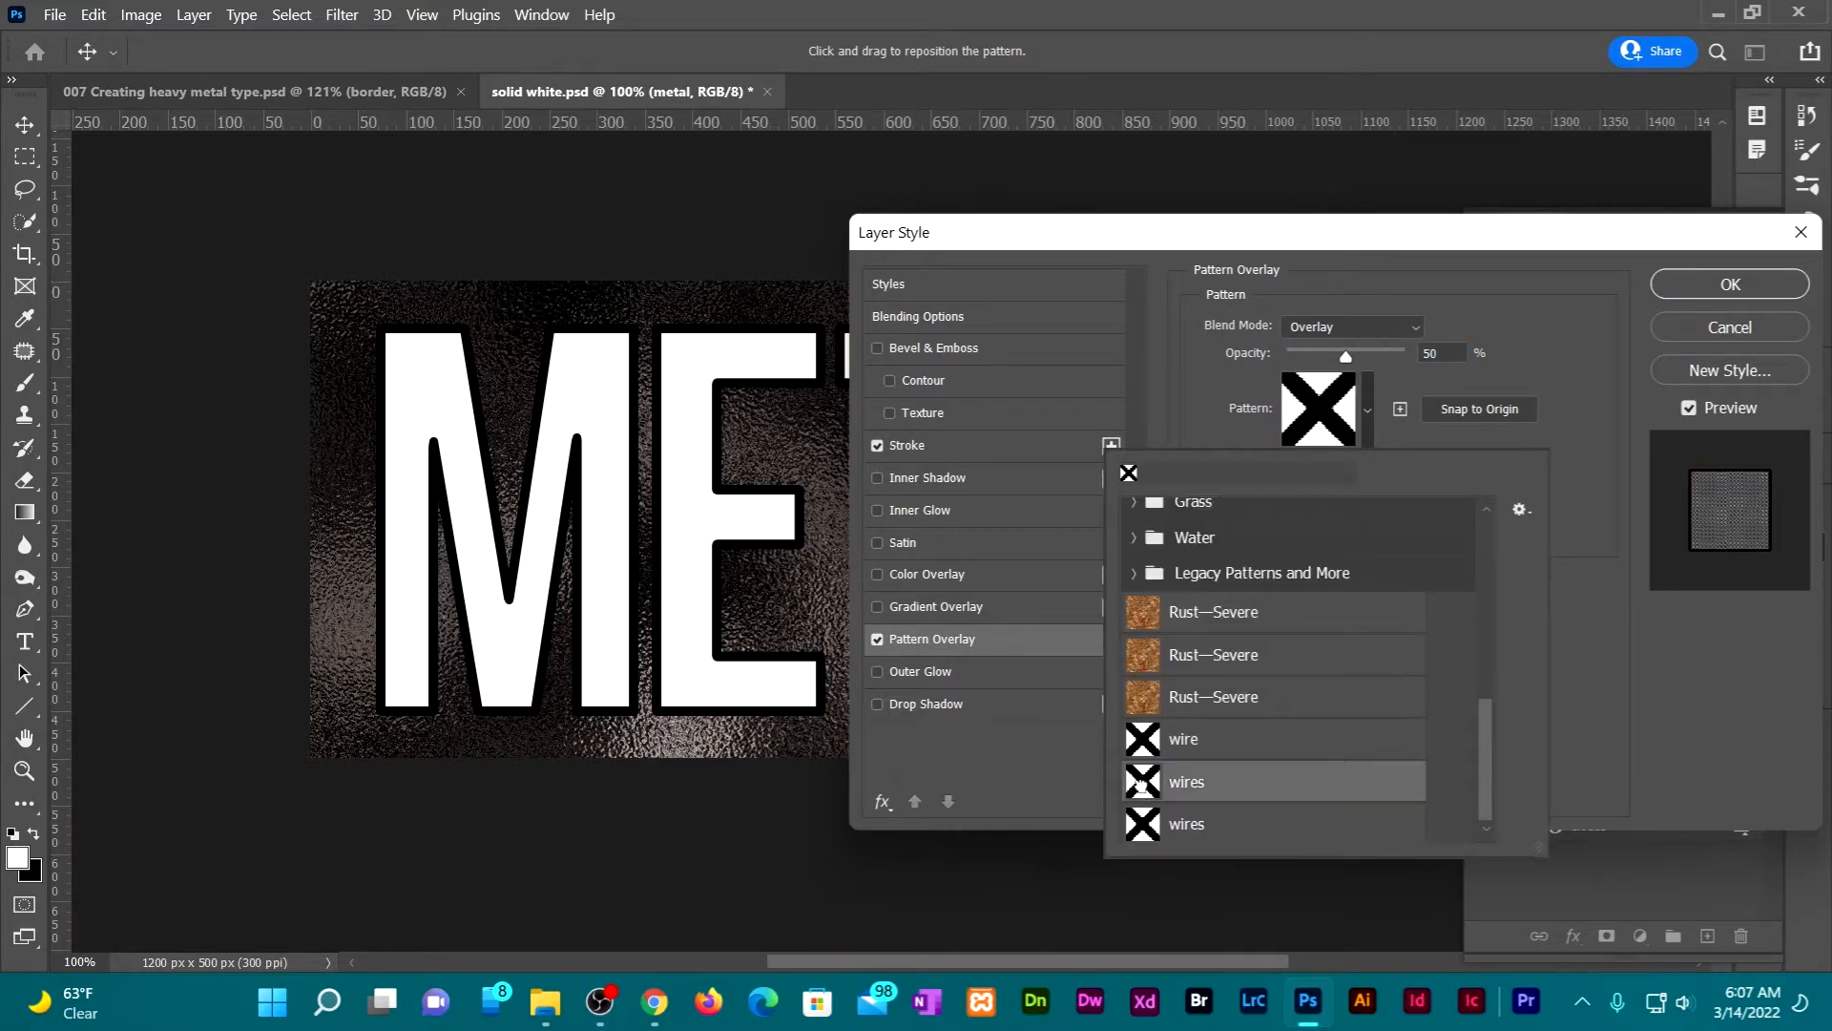
left_click(1475, 310)
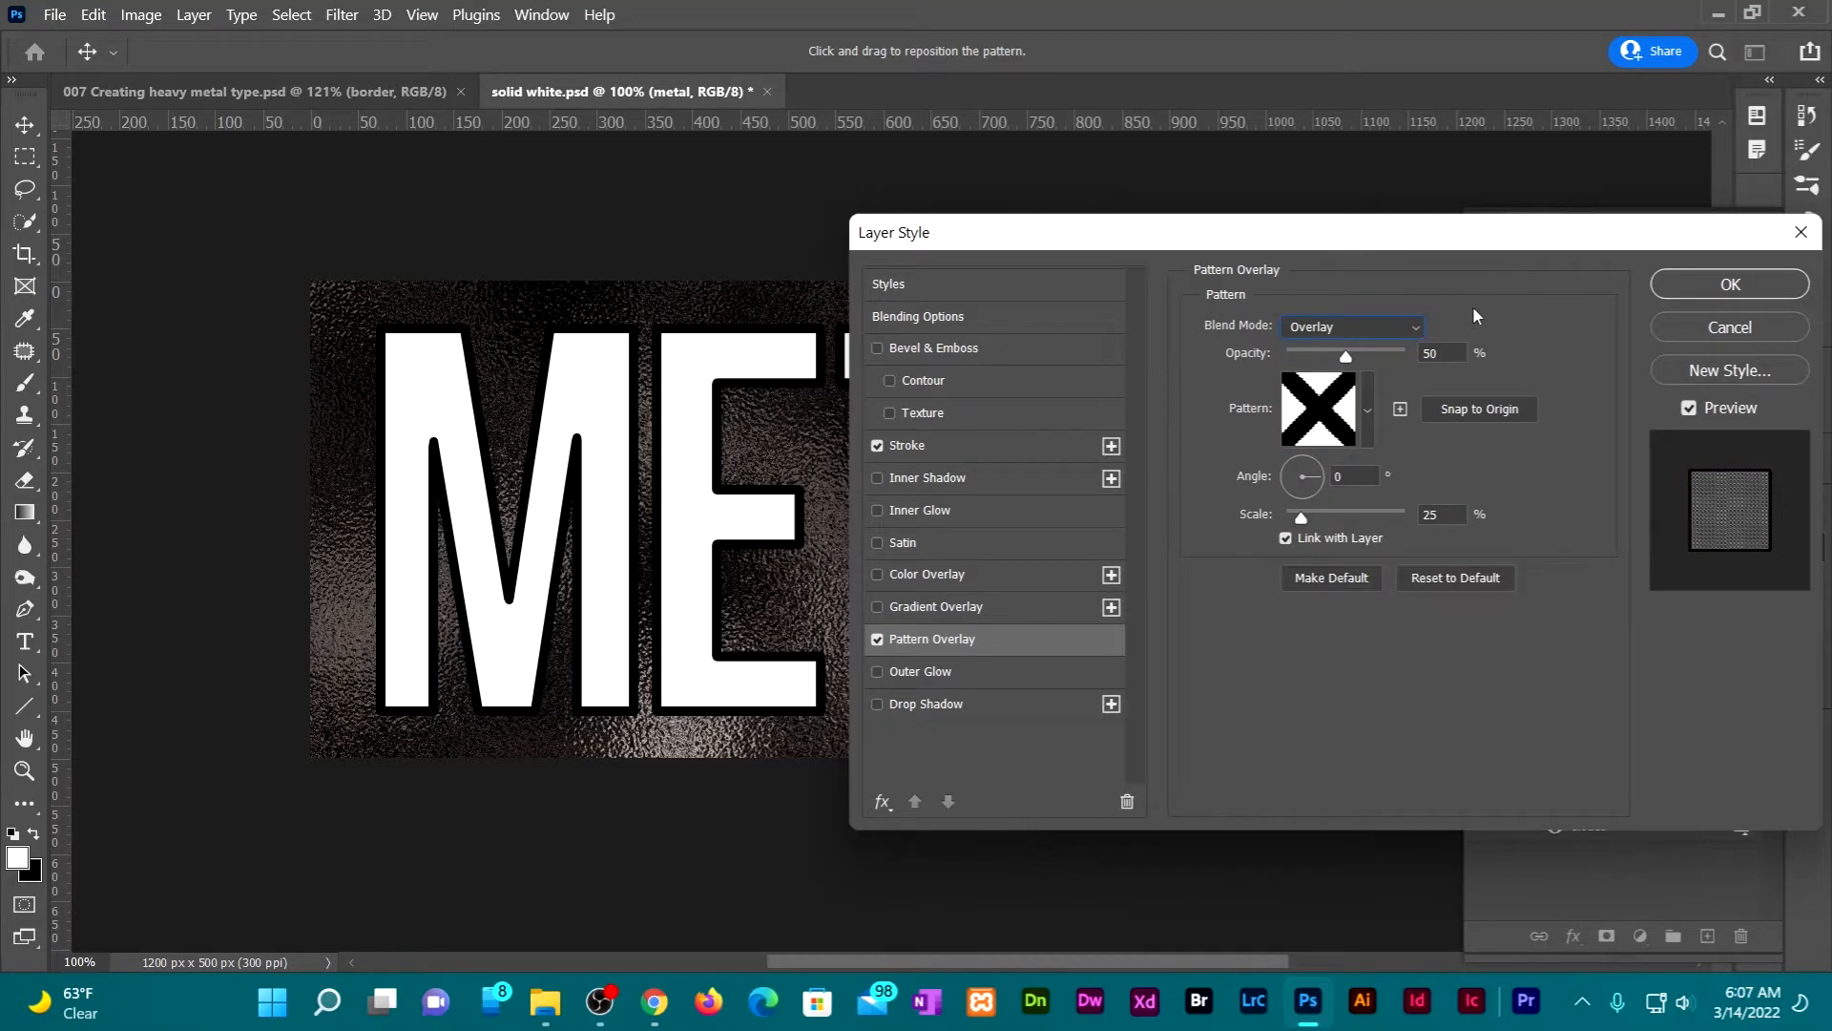
left_click(1414, 322)
left_click(1384, 348)
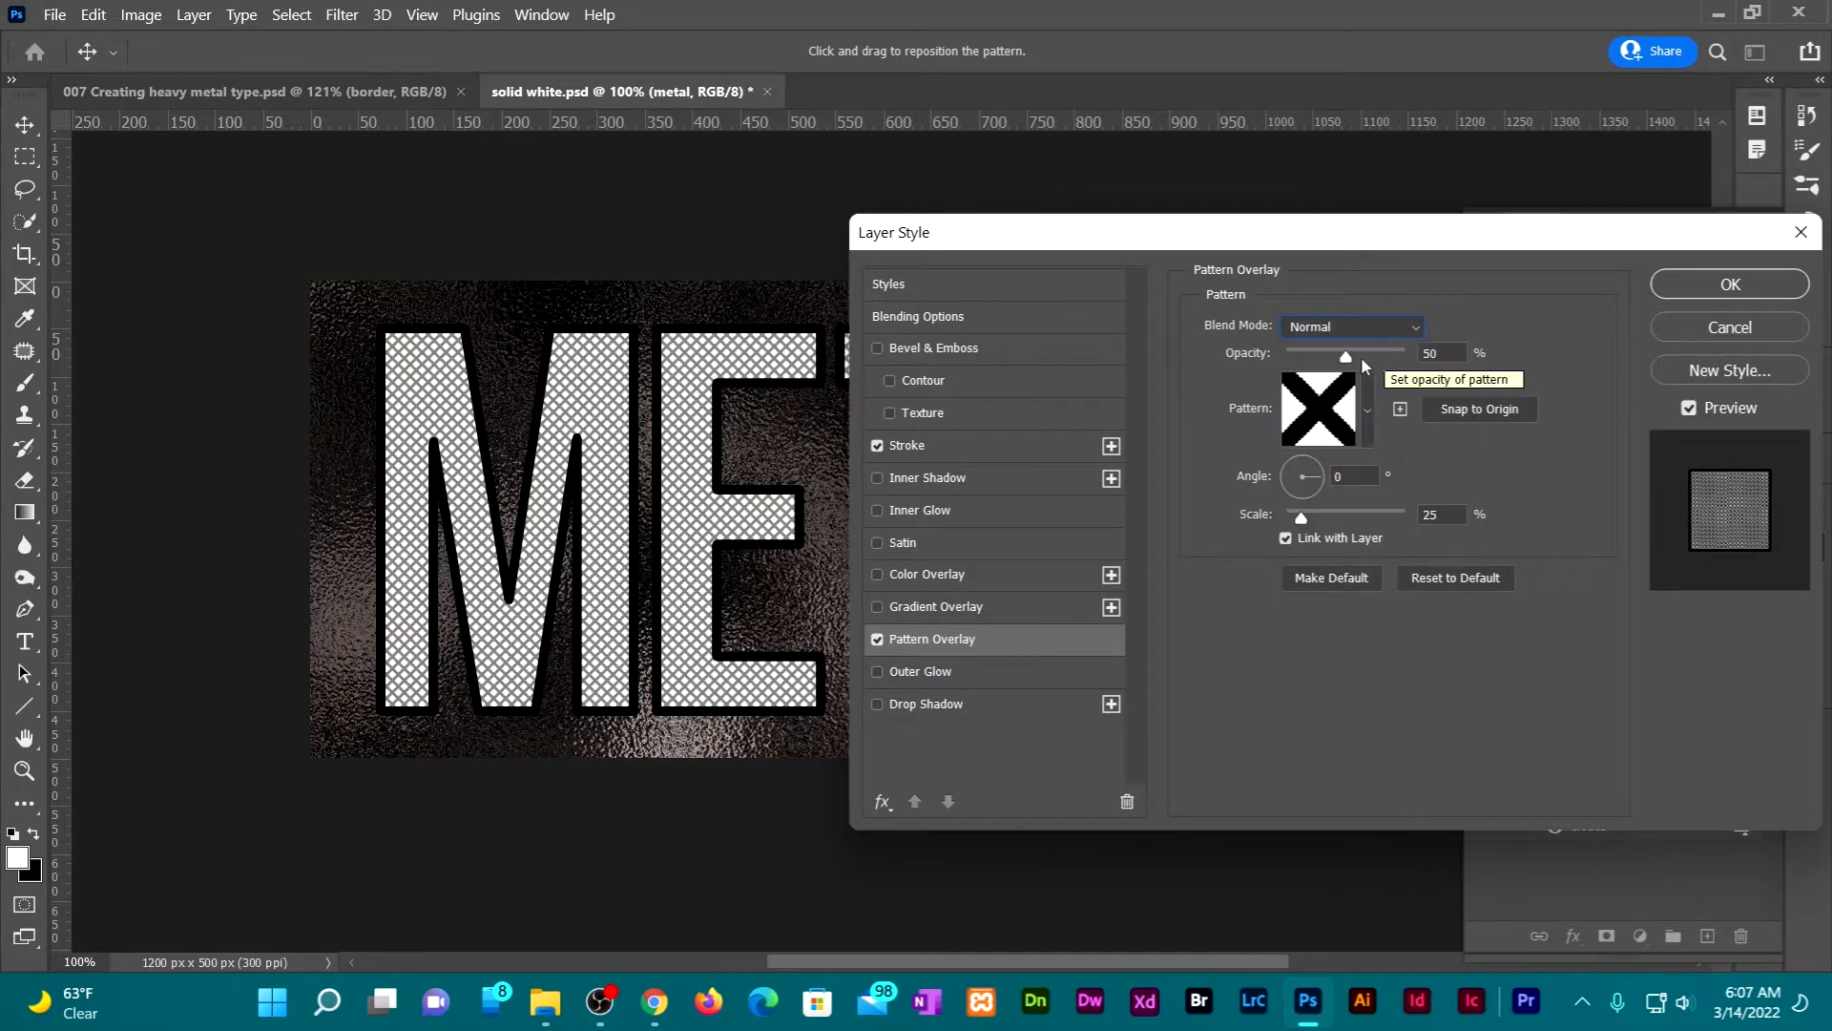
left_click_drag(1345, 356, 1451, 401)
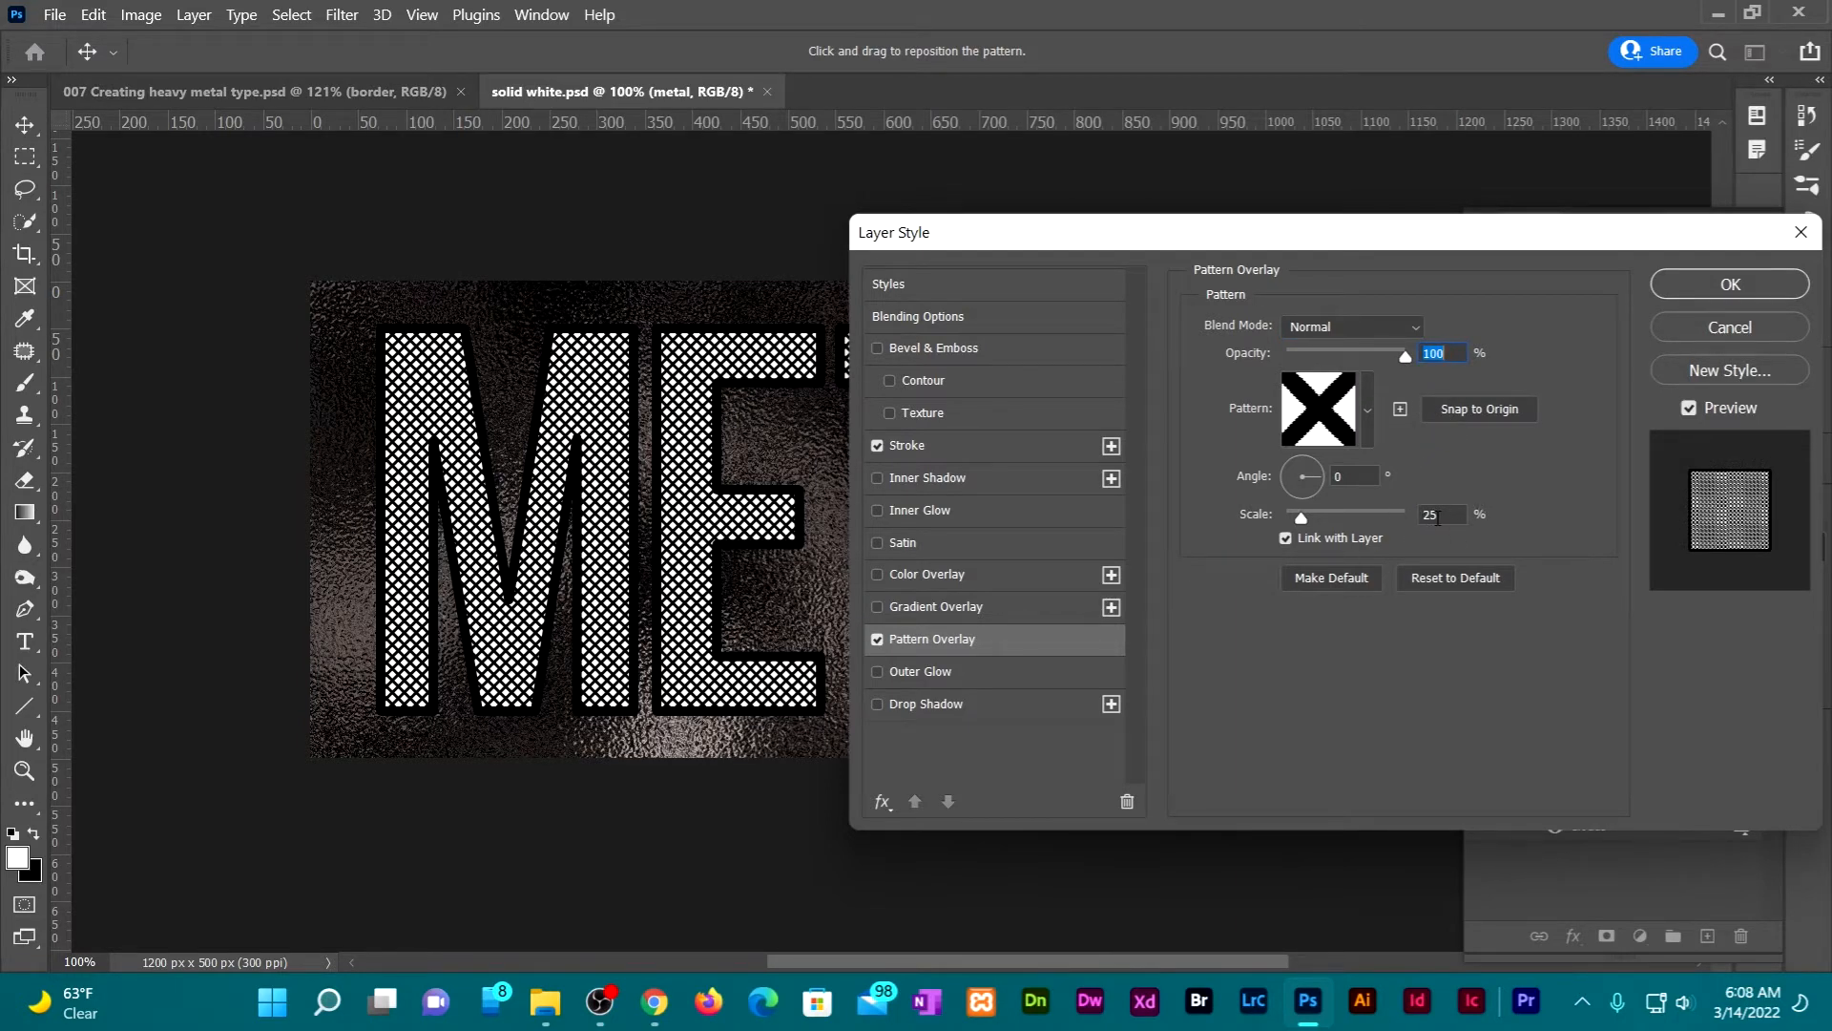
left_click(1706, 283)
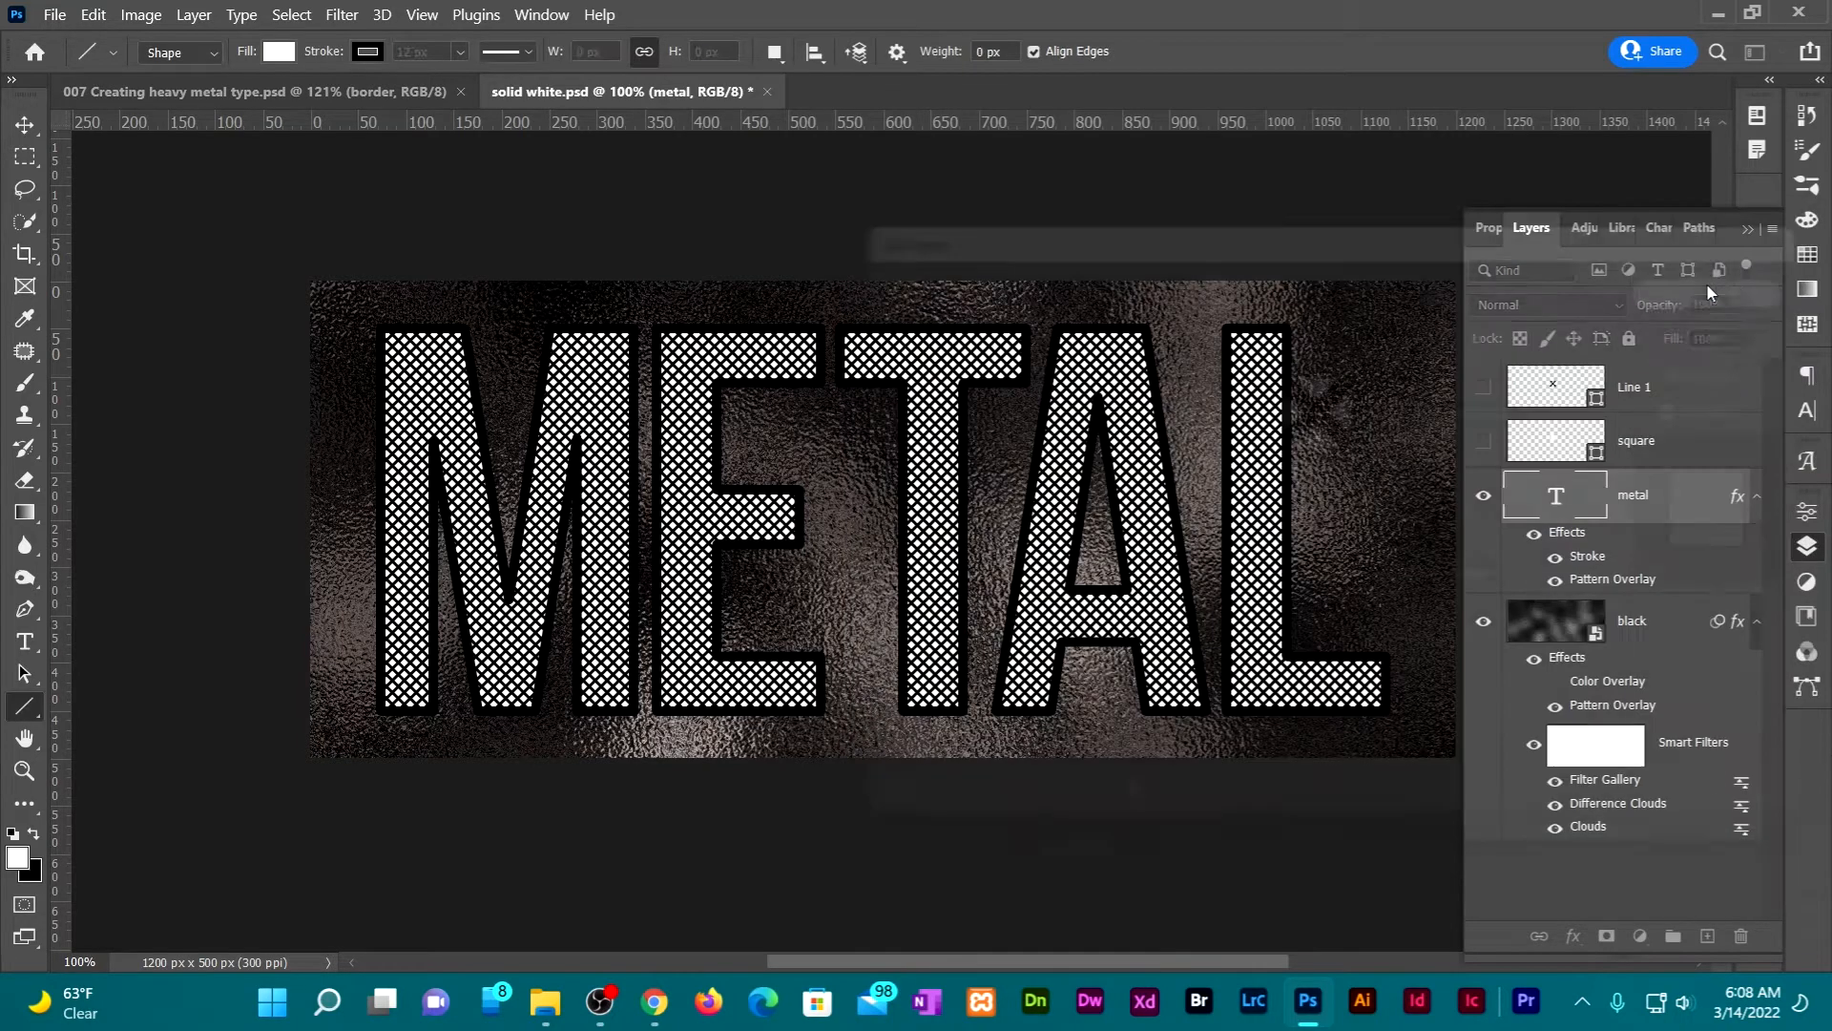
Create a white 1200 x 500 px rectangle directly above the black layer and set its stroke width to 0 px
left_click(35, 706)
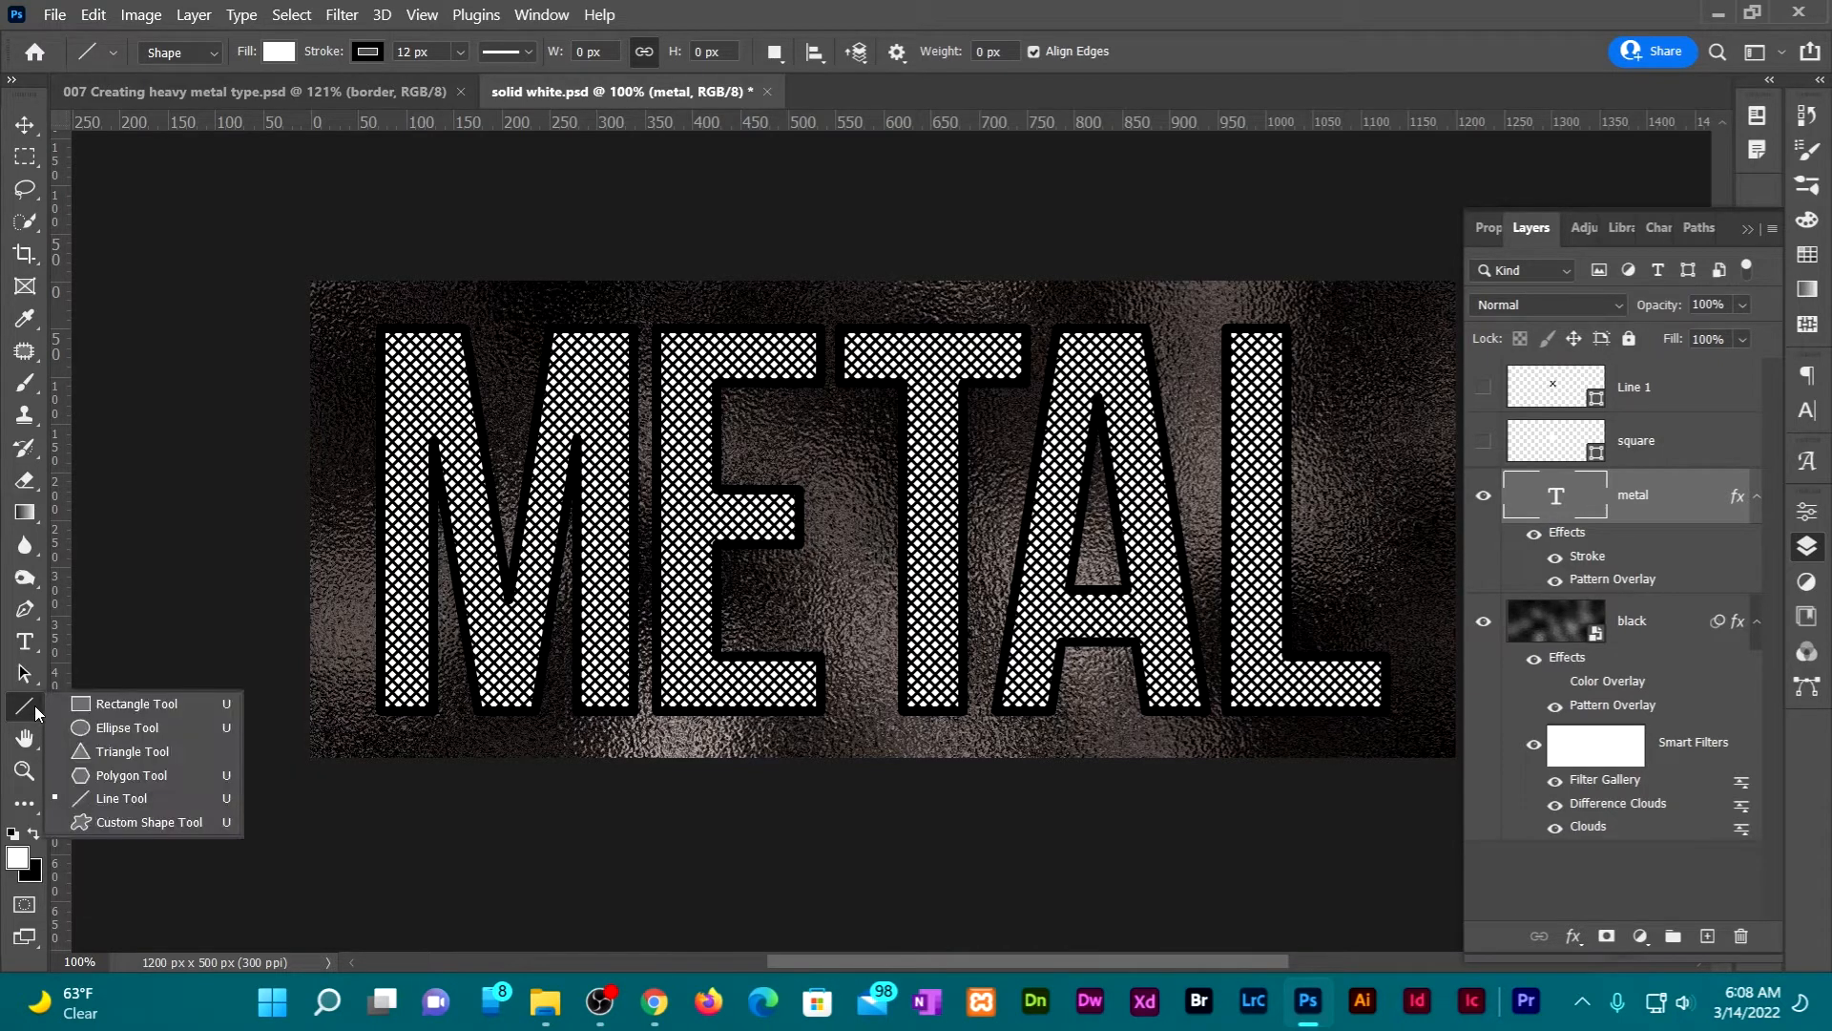
left_click(81, 706)
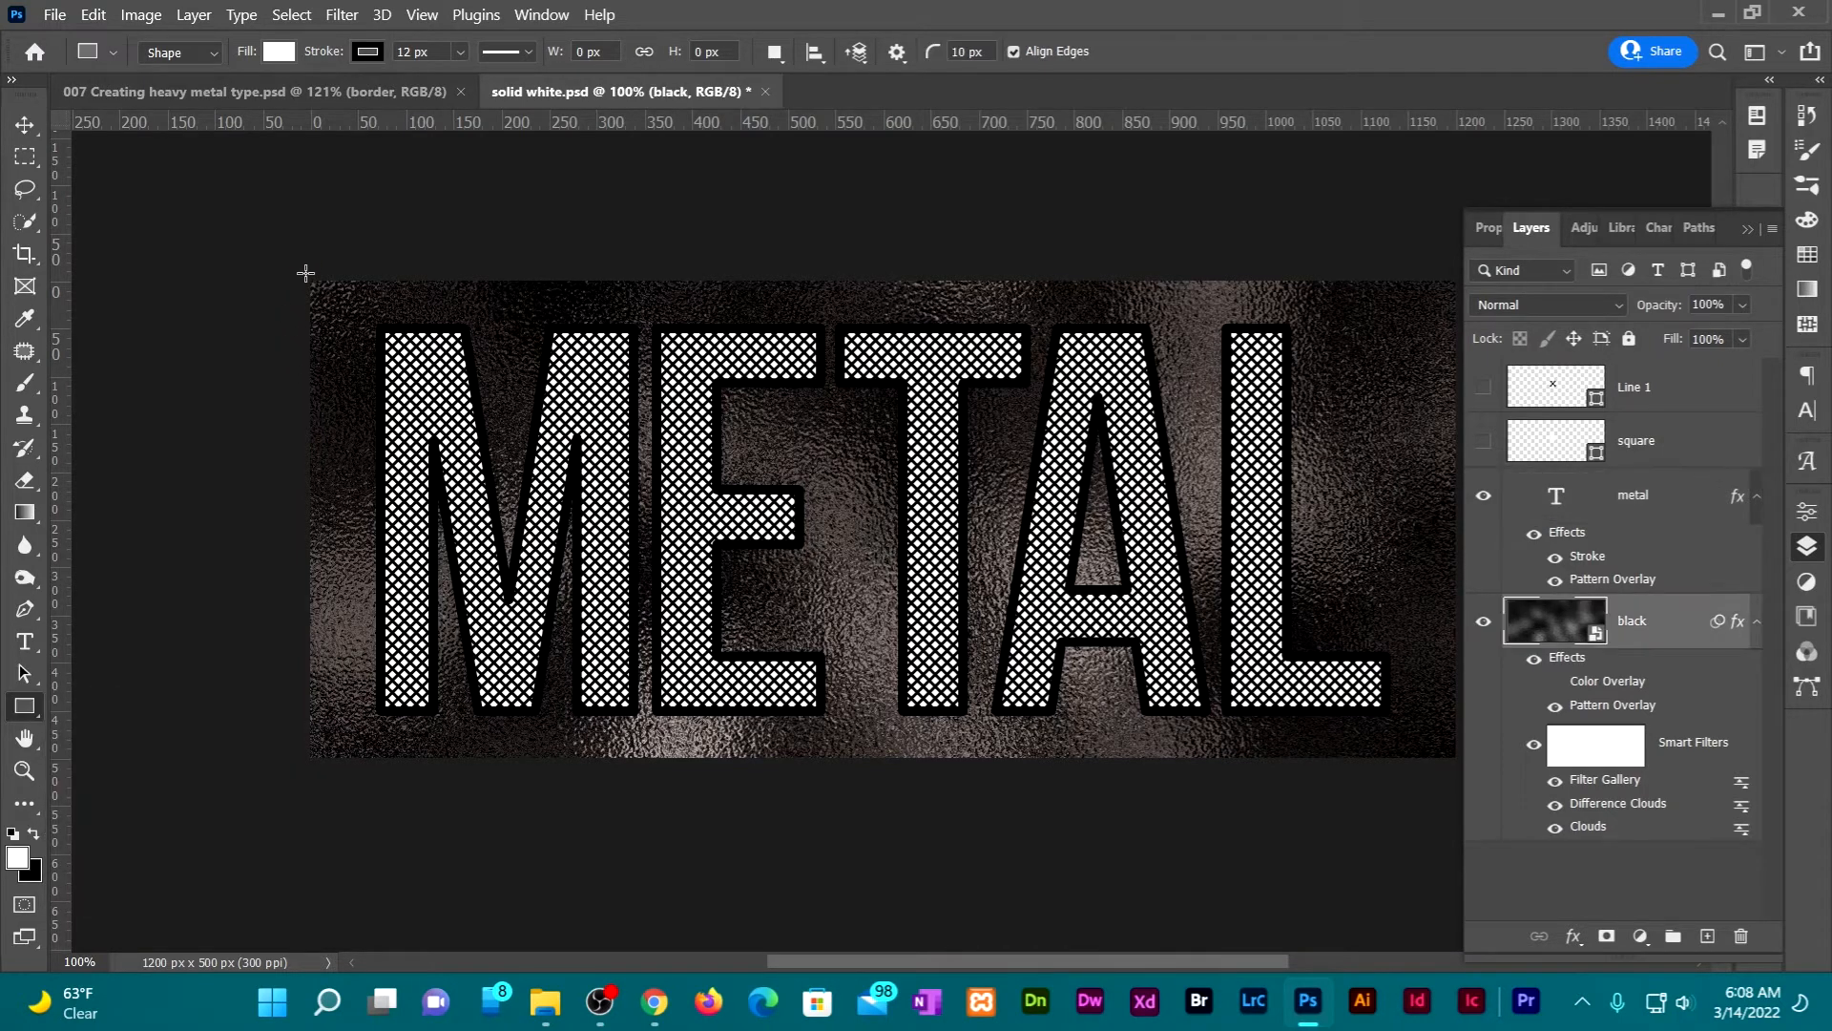
left_click(311, 281)
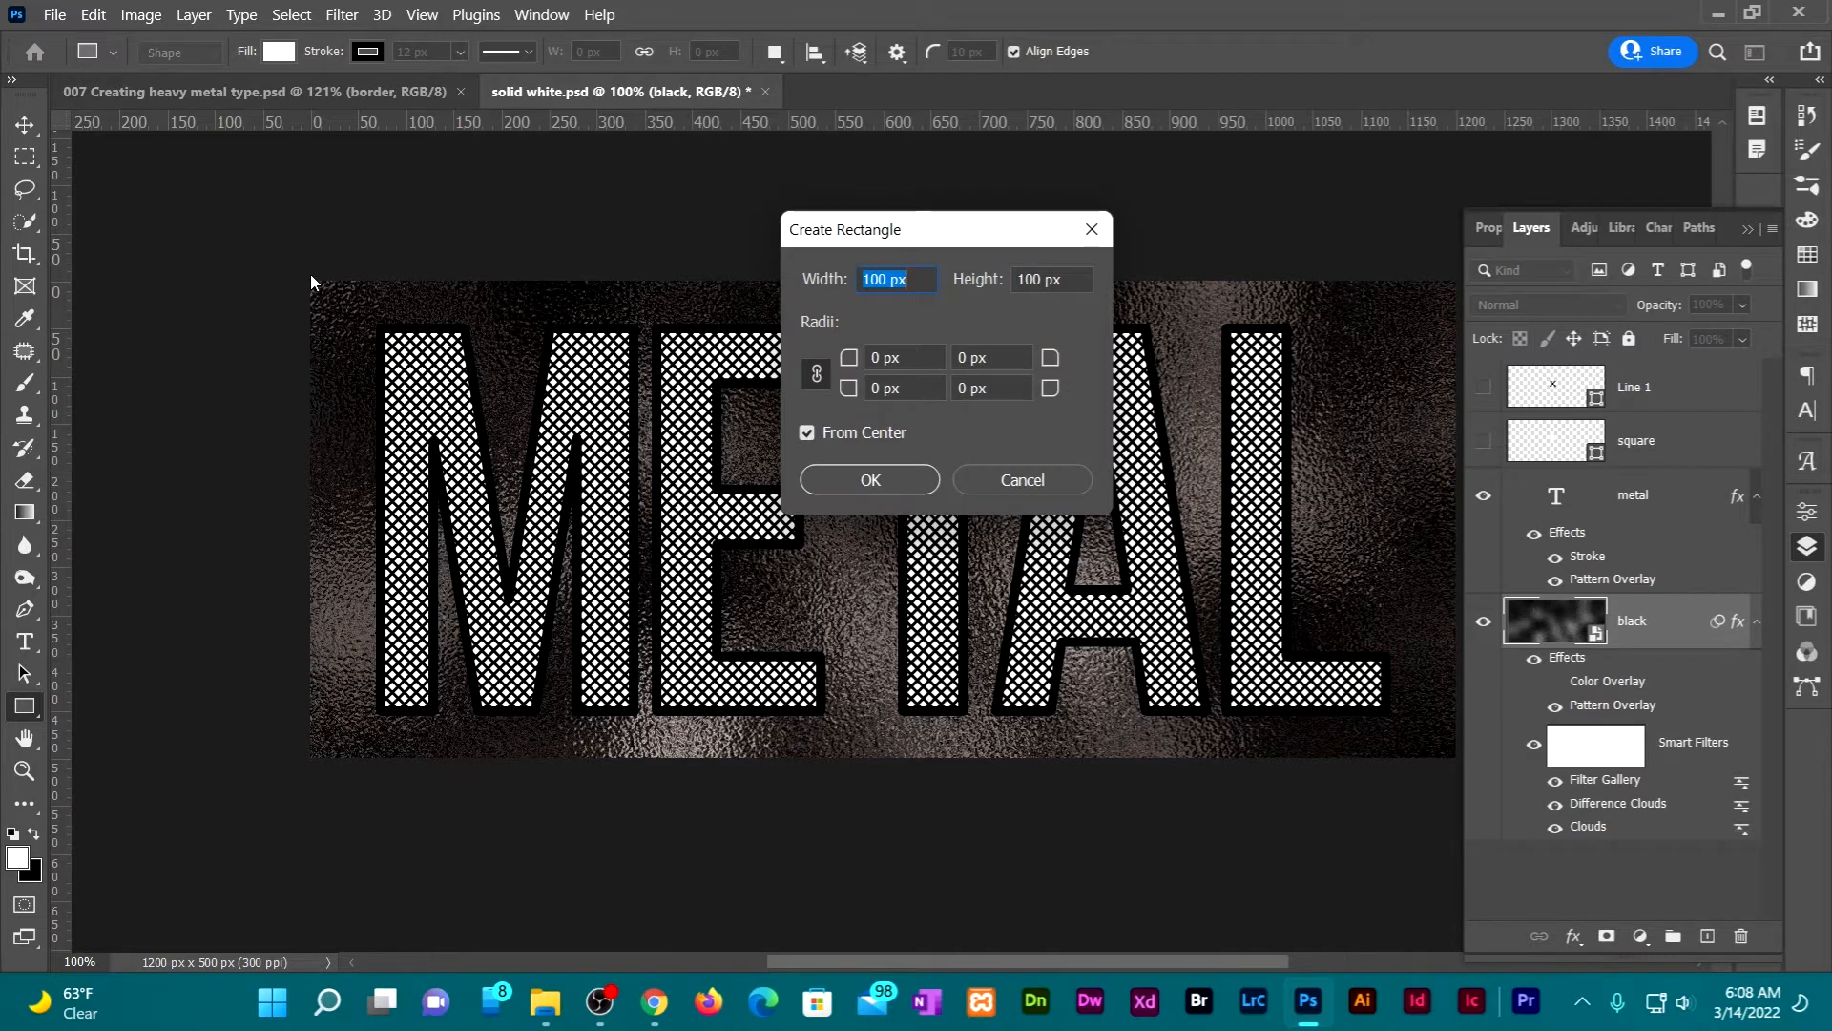
type("1200")
key("Tab")
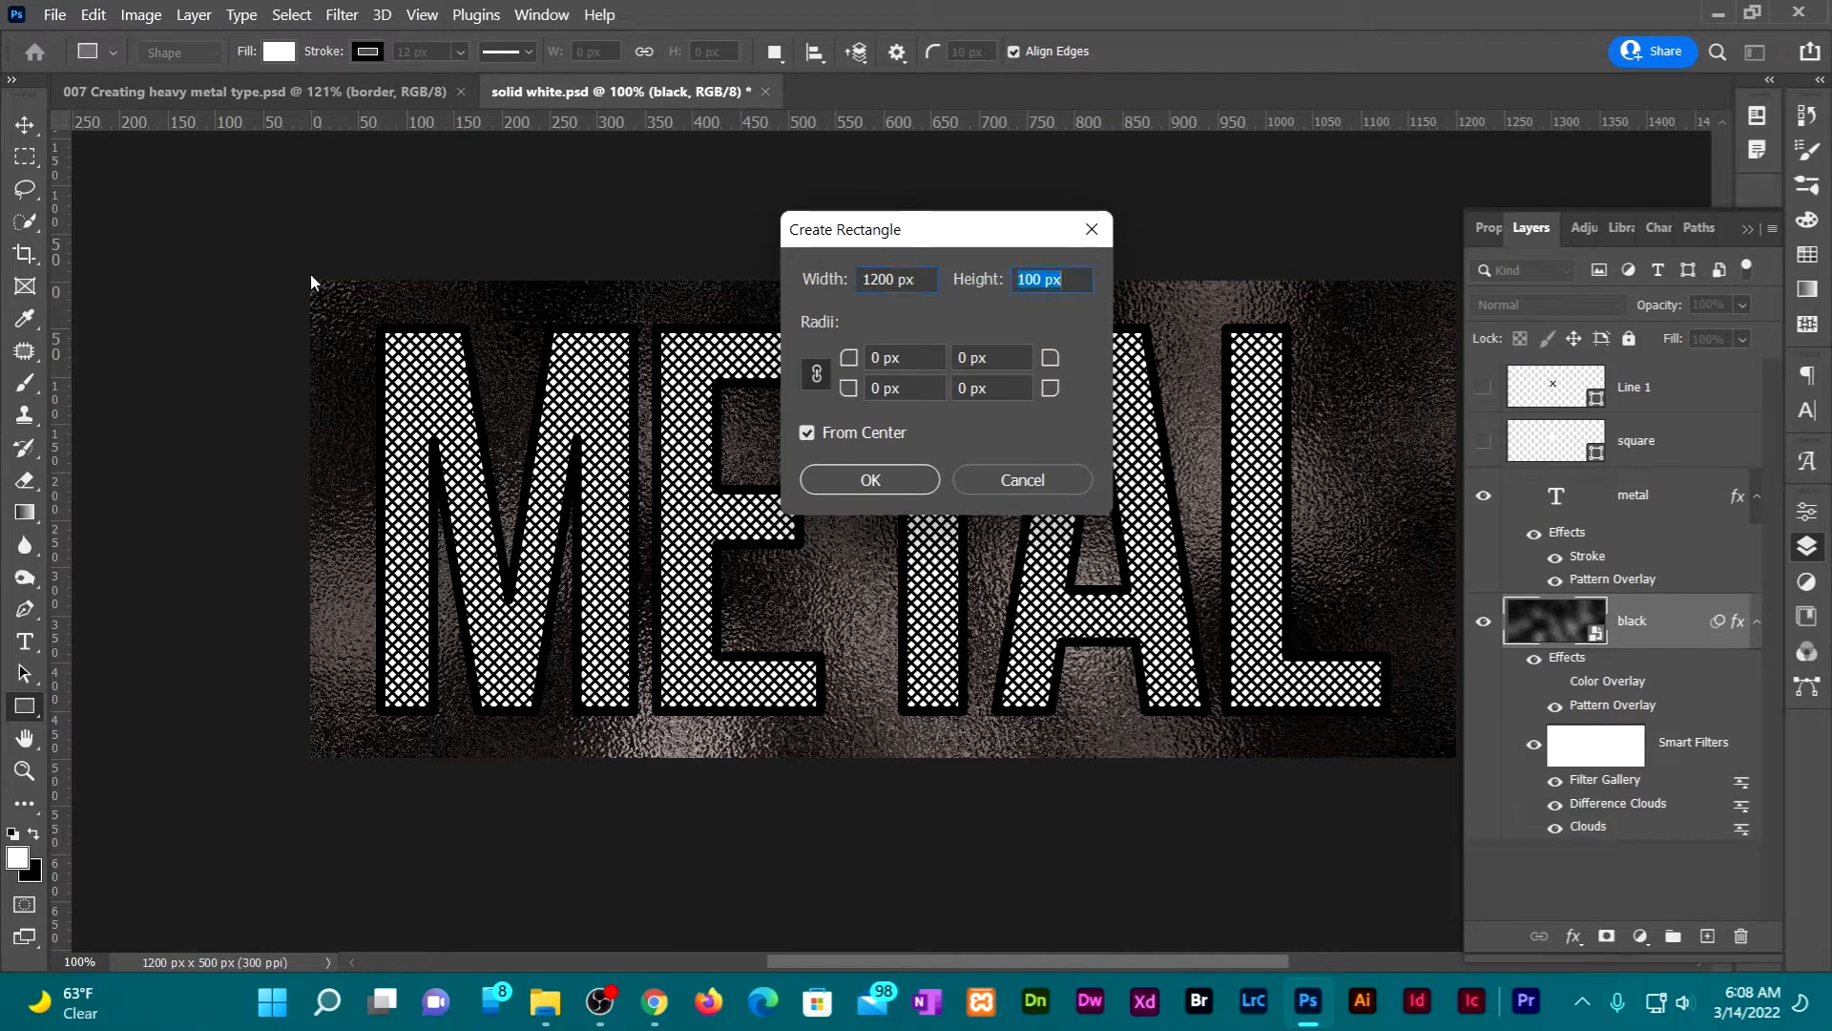
type("500")
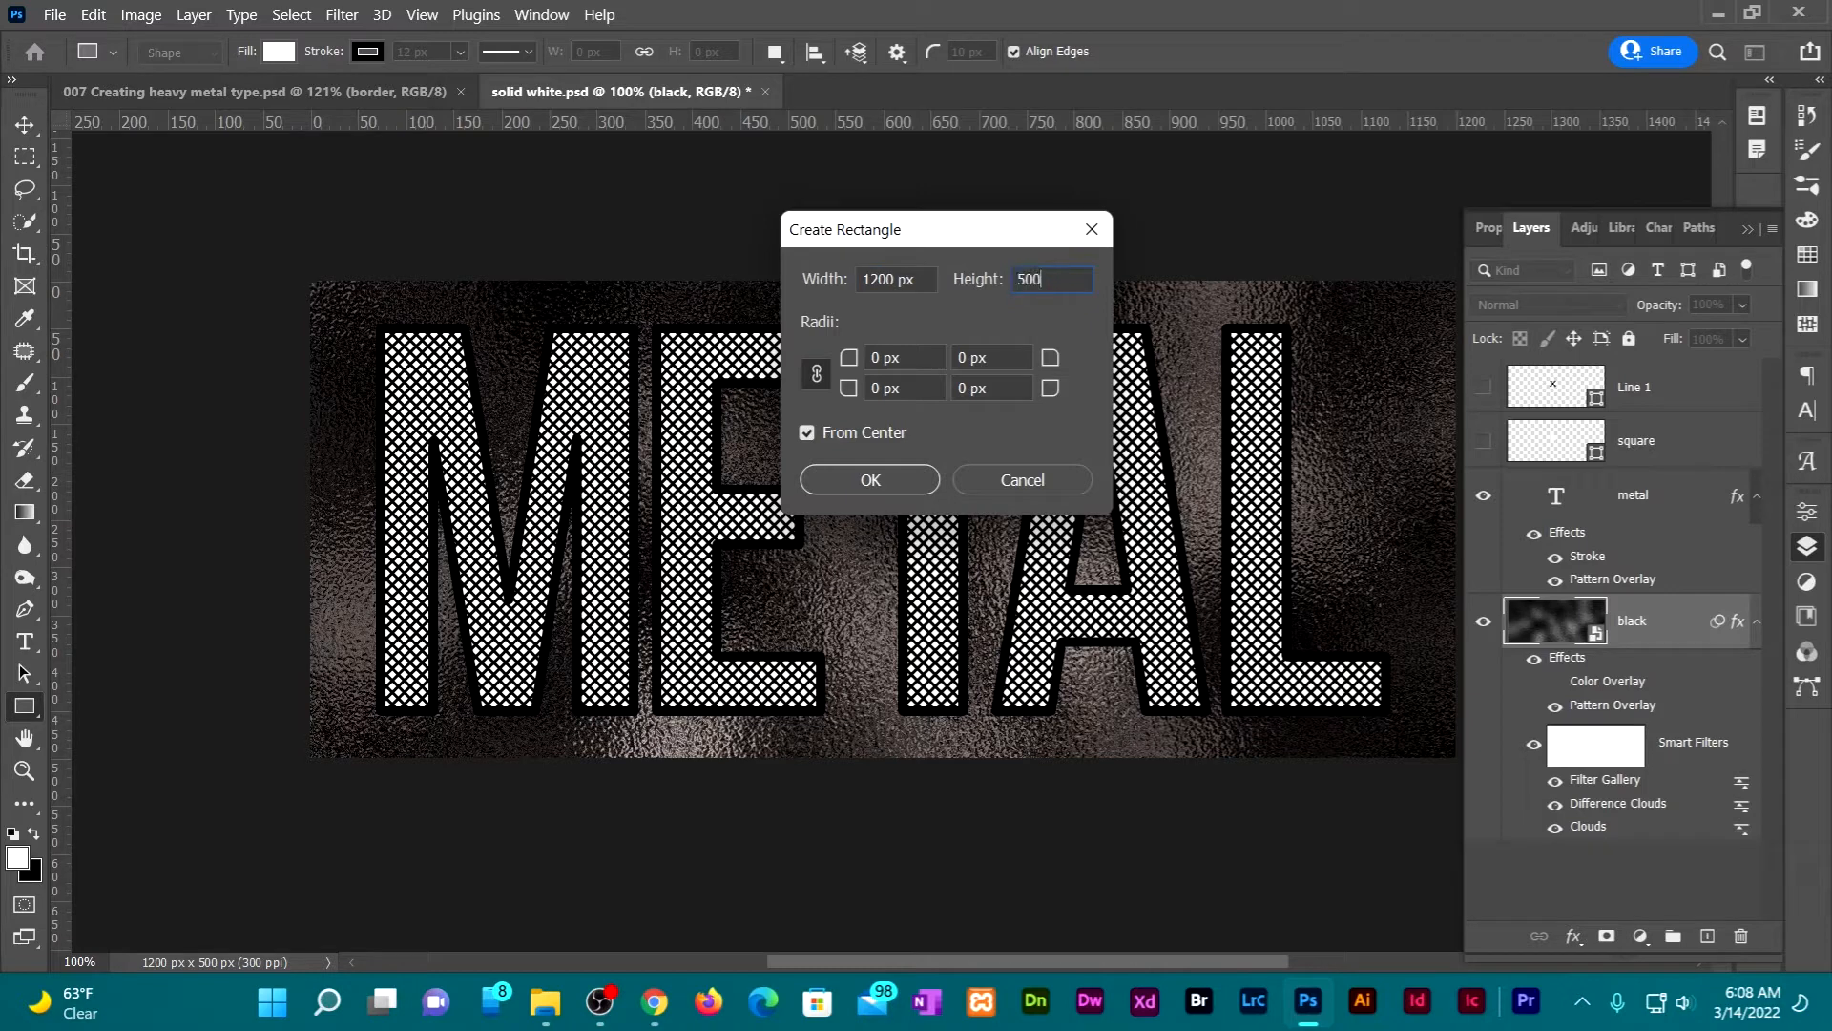
key("Return")
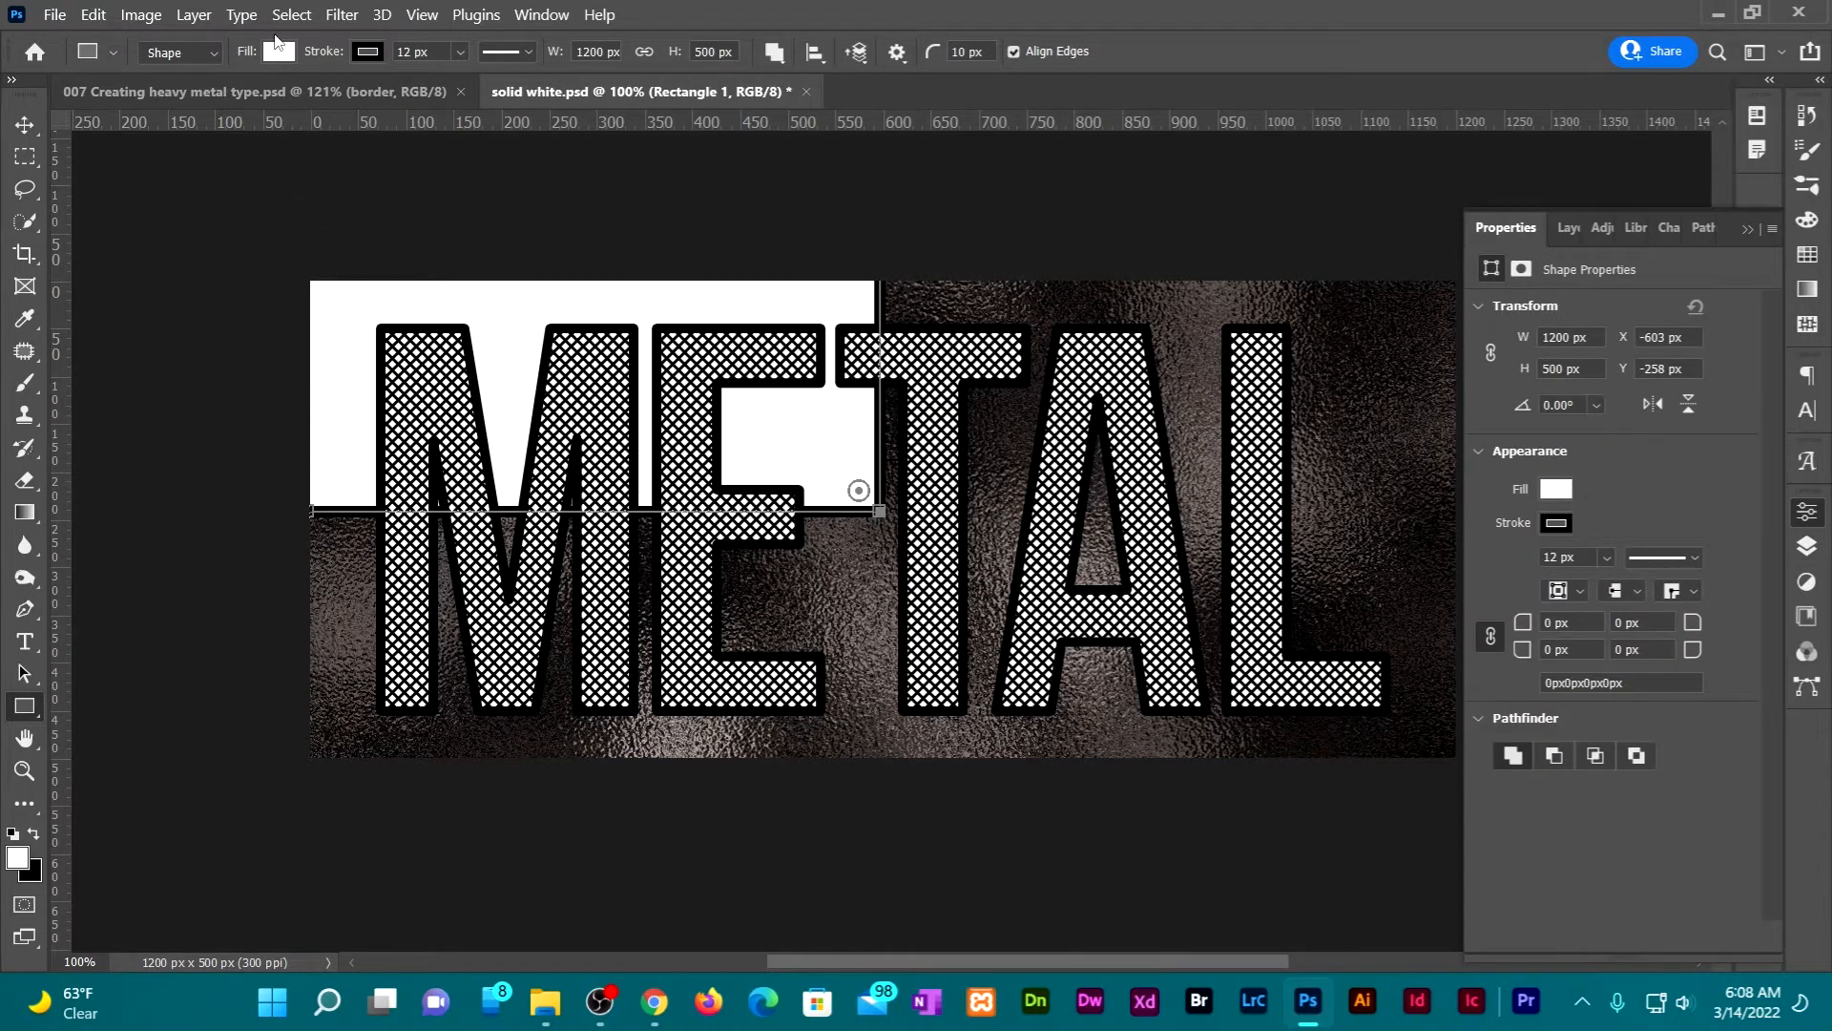
left_click(460, 54)
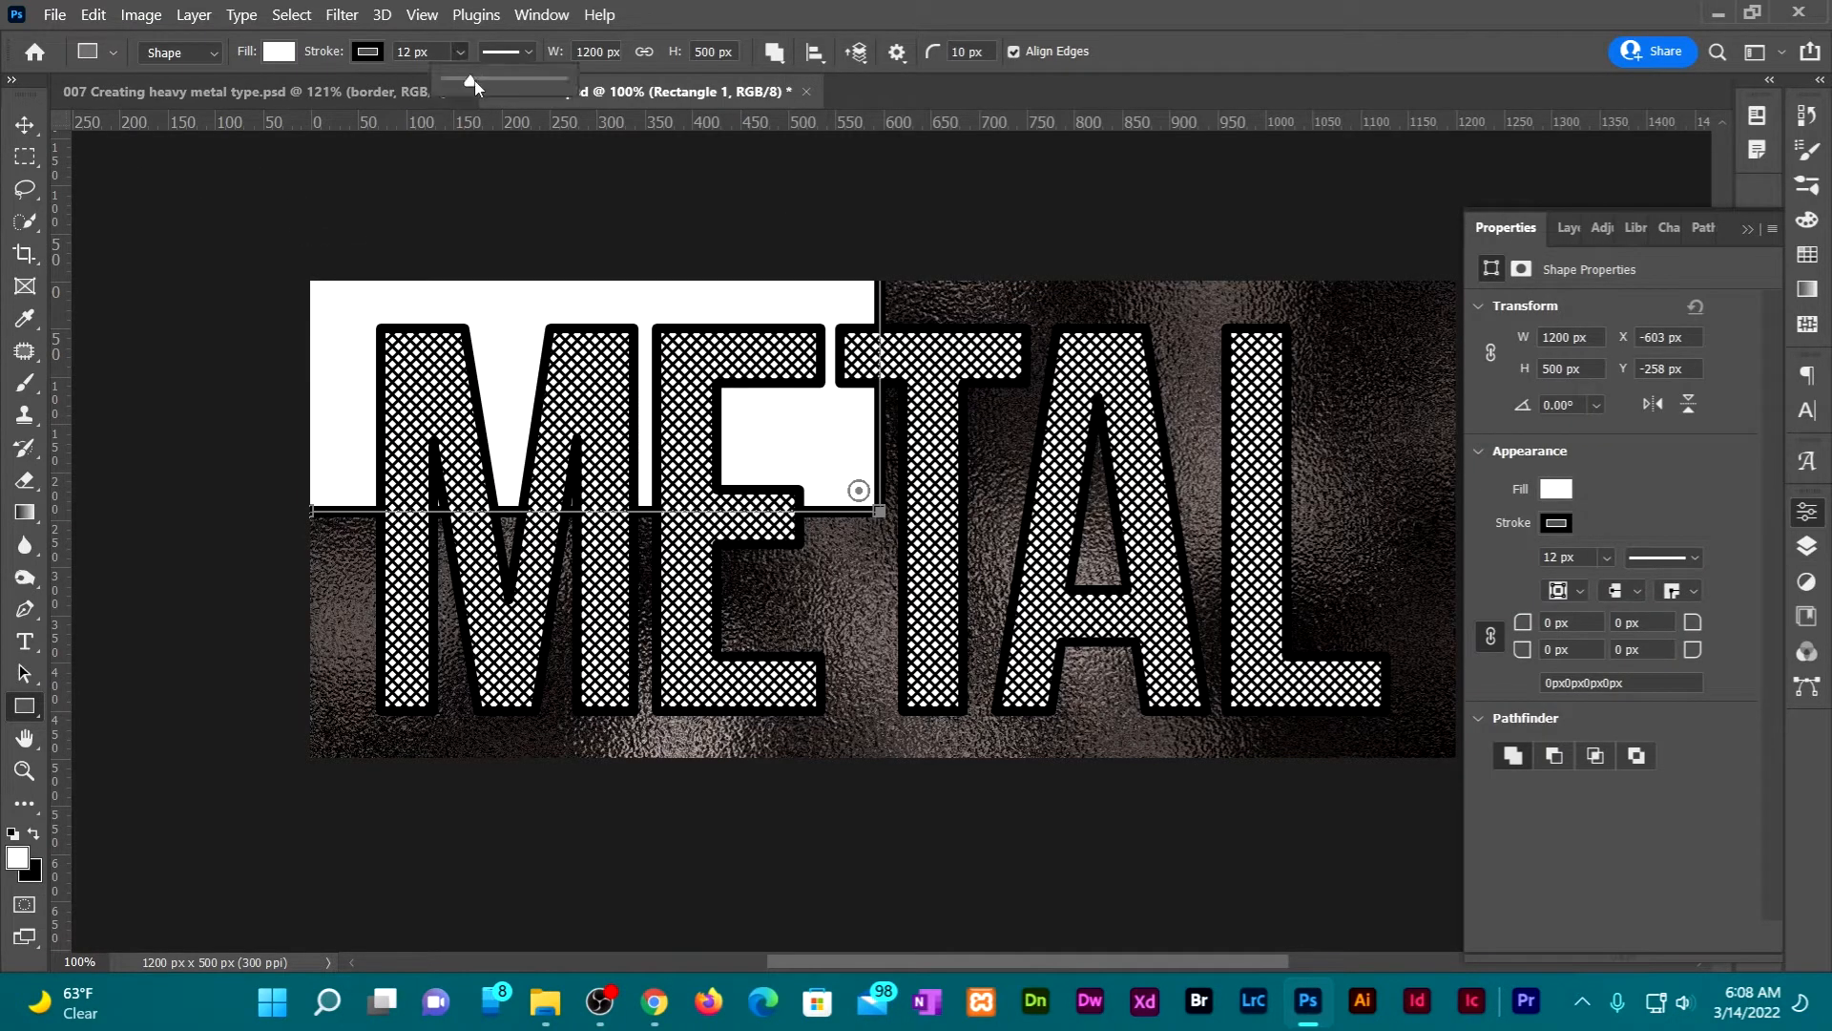
left_click_drag(474, 84, 392, 84)
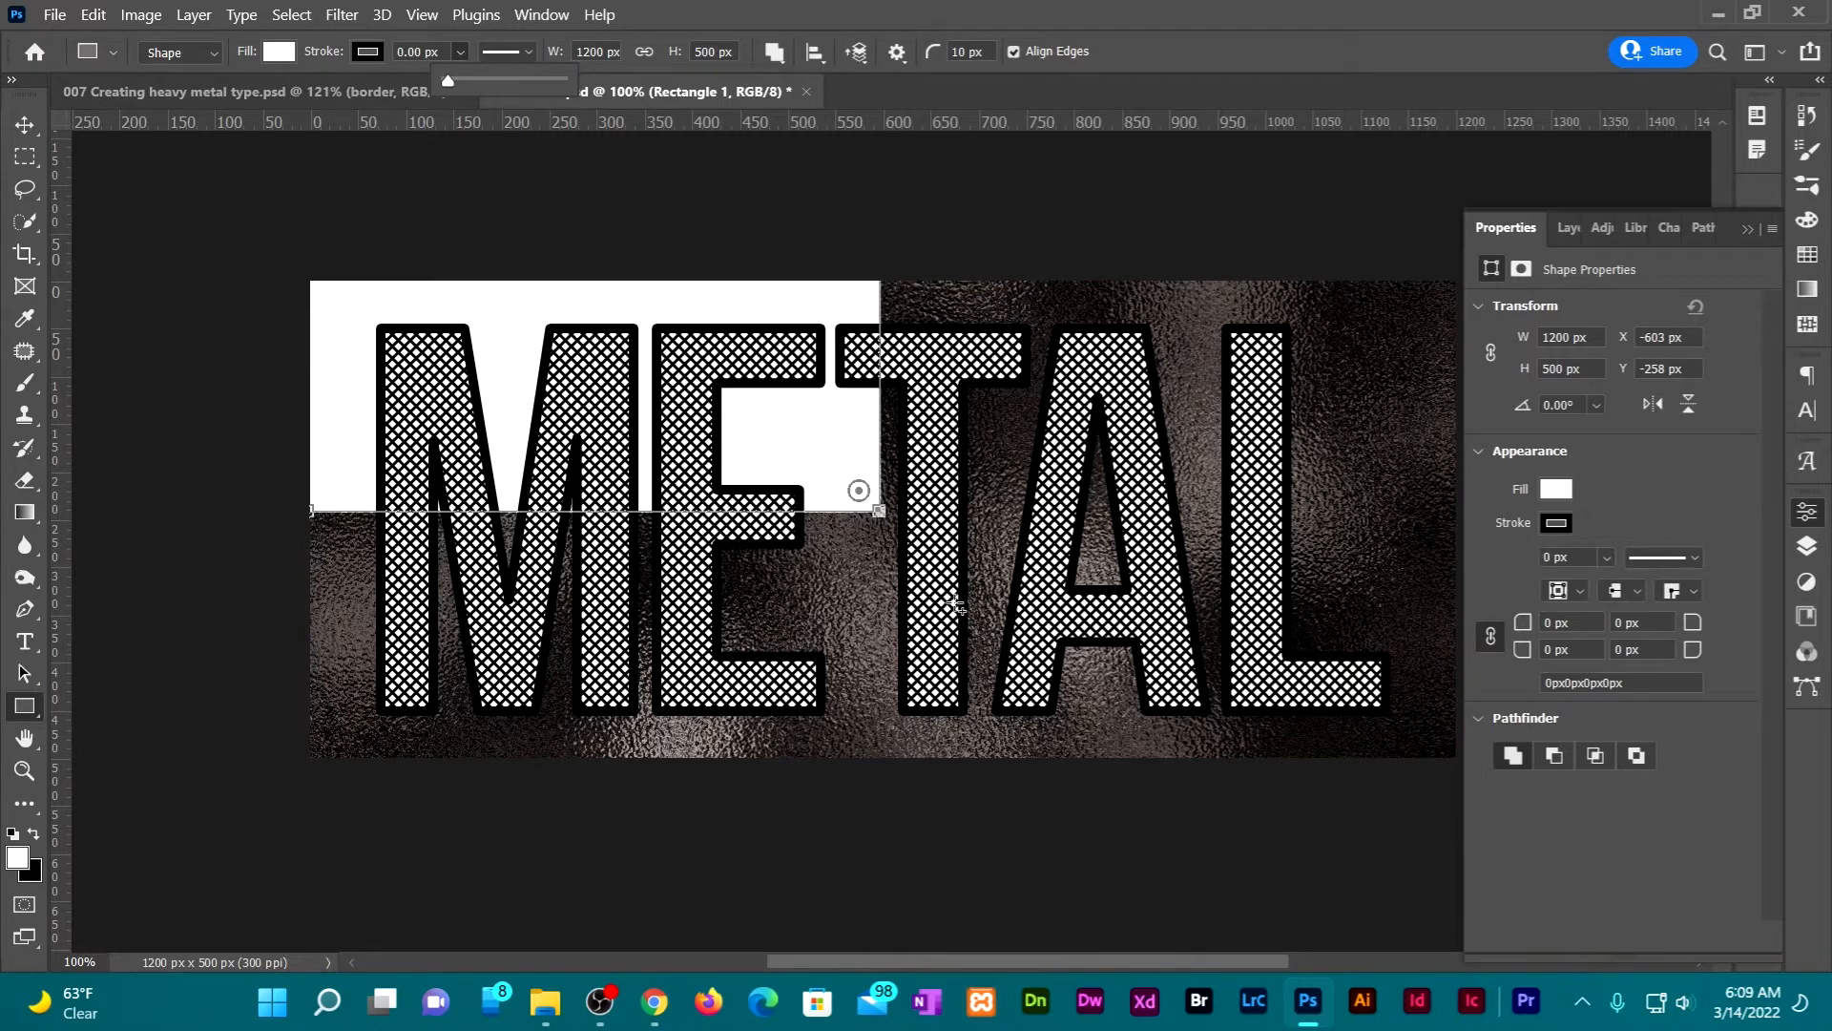
Center the white rectangle horizontally and vertically on the whole canvas, and clear the selection
left_click(28, 132)
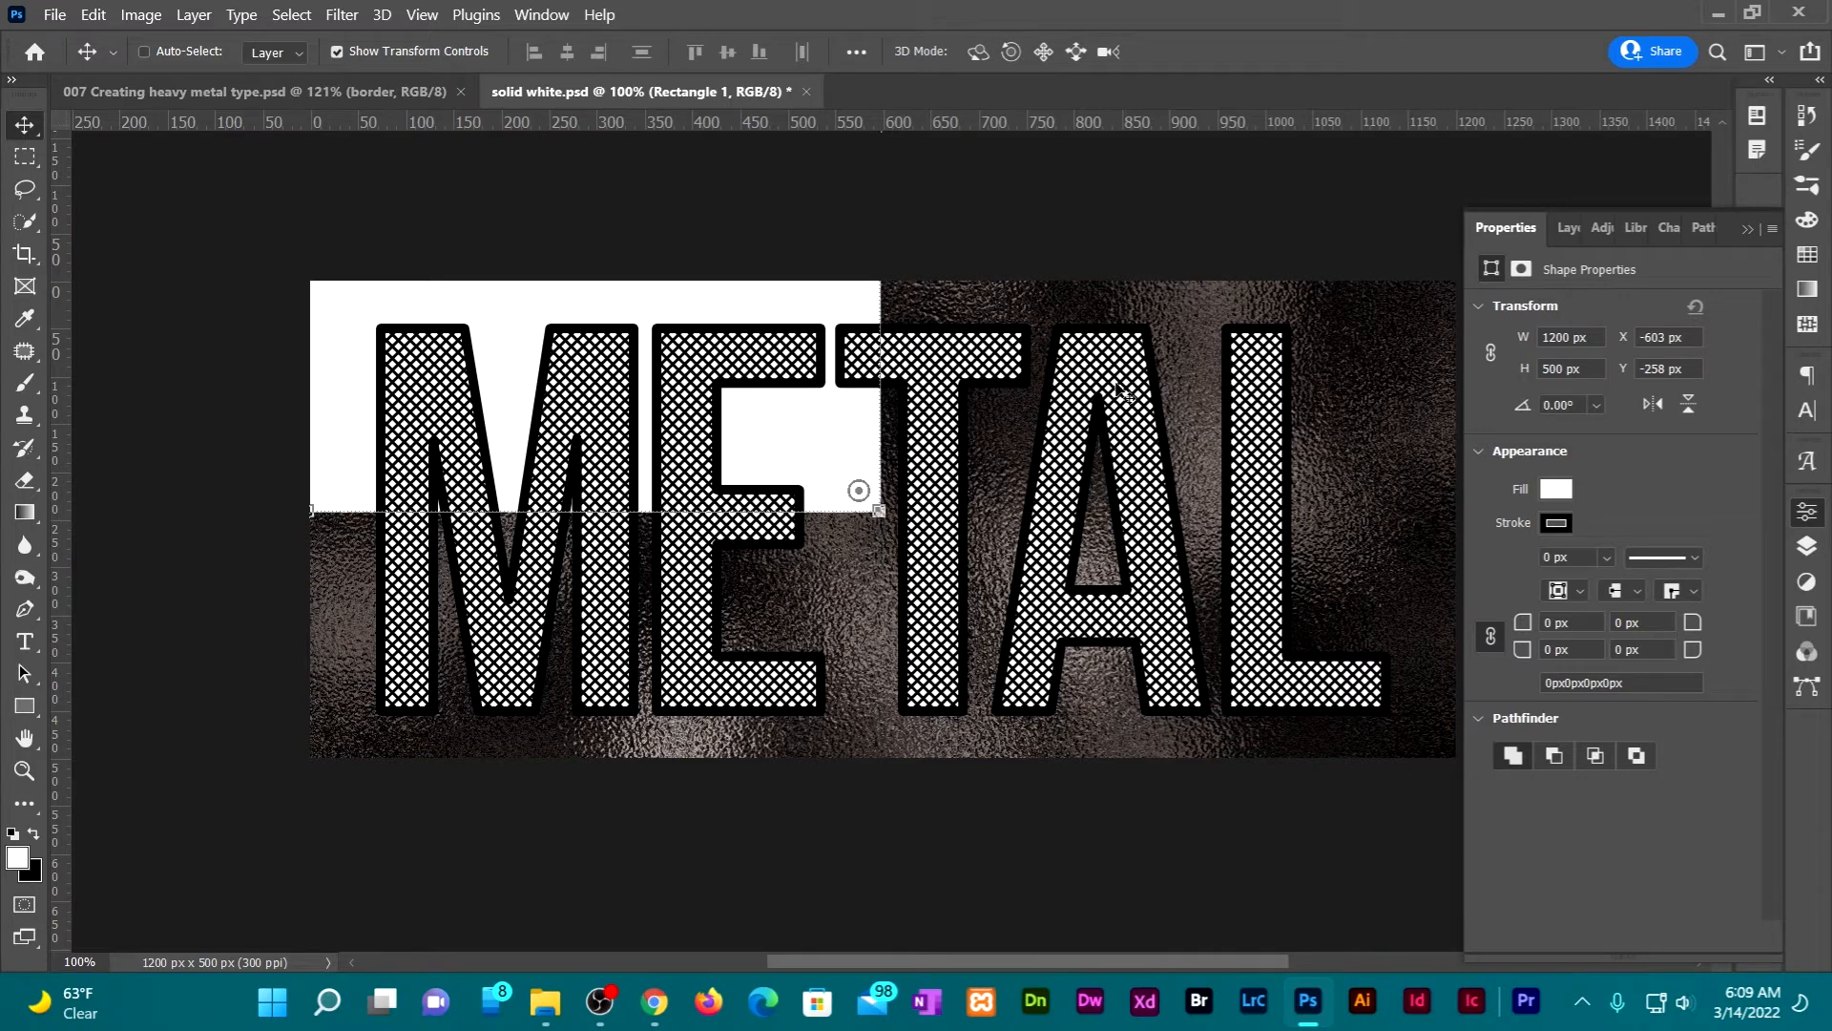
left_click(1809, 546)
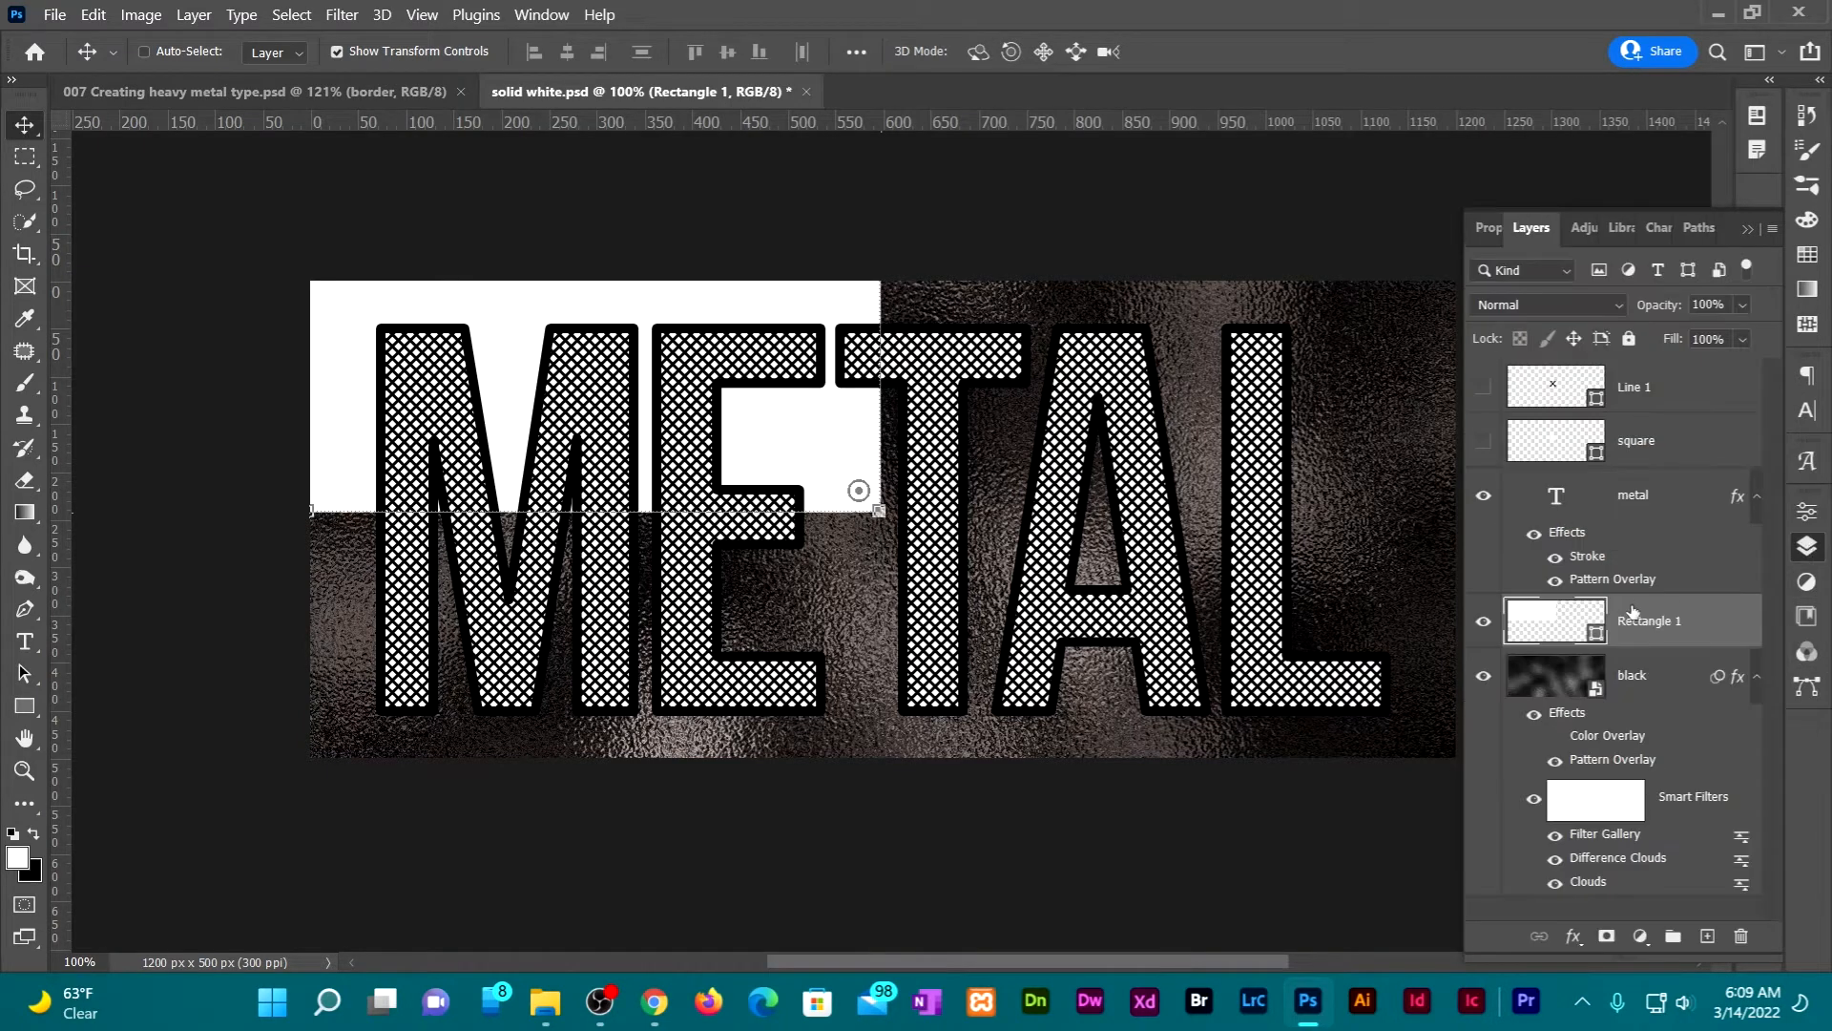
key("ctrl+a")
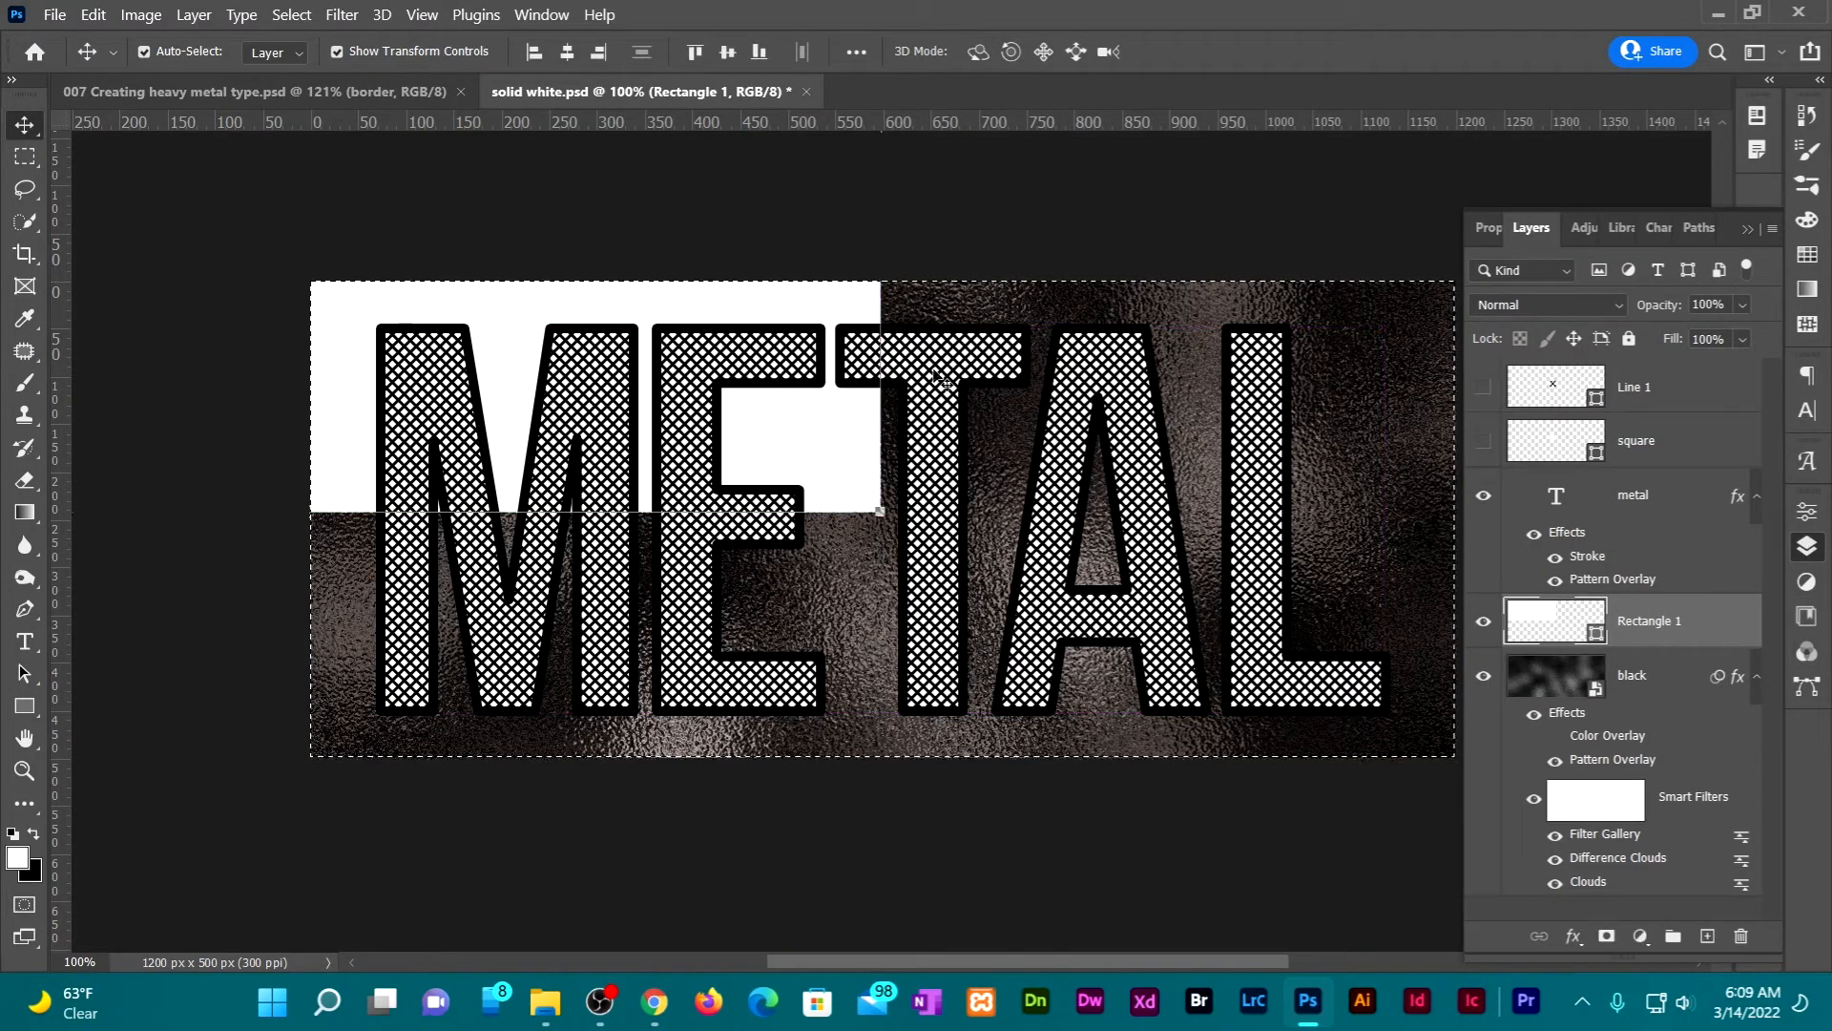
left_click(570, 53)
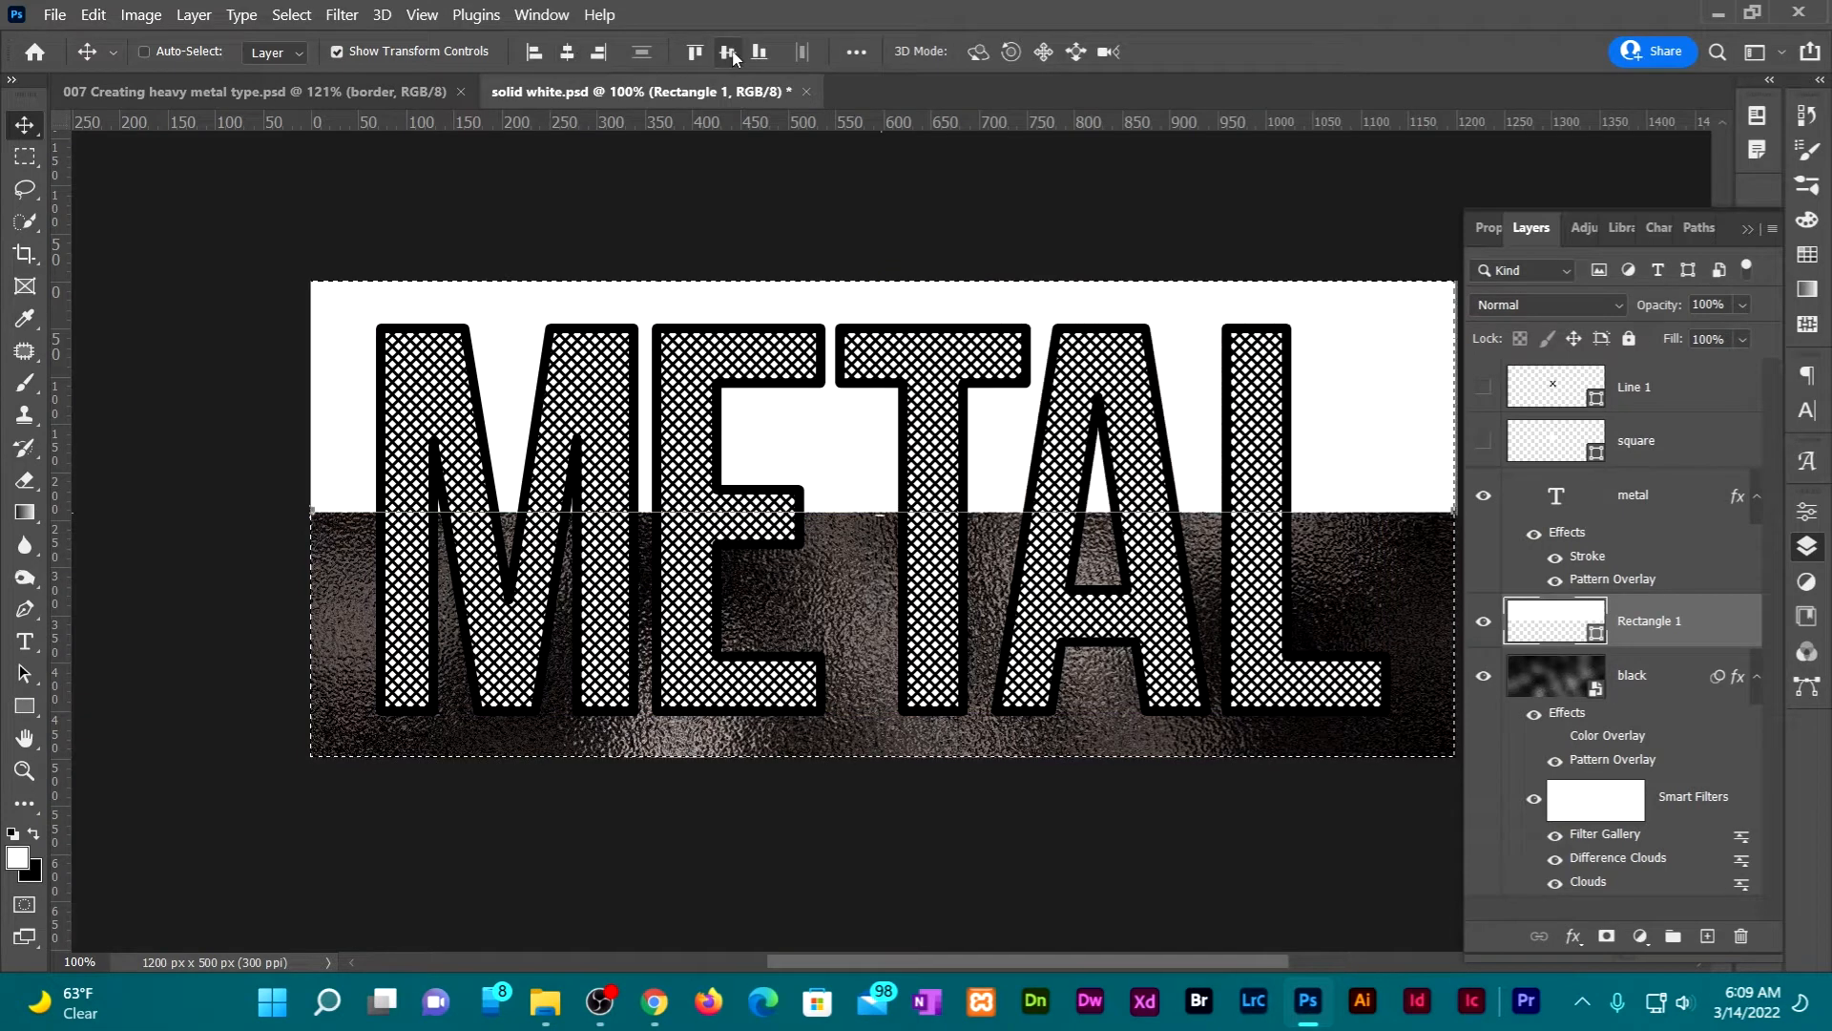
left_click(727, 54)
key("ctrl+d")
With the metal layer active, load the RGB channel as a selection and invert it to select the dark lettering and mesh
left_click(1633, 494)
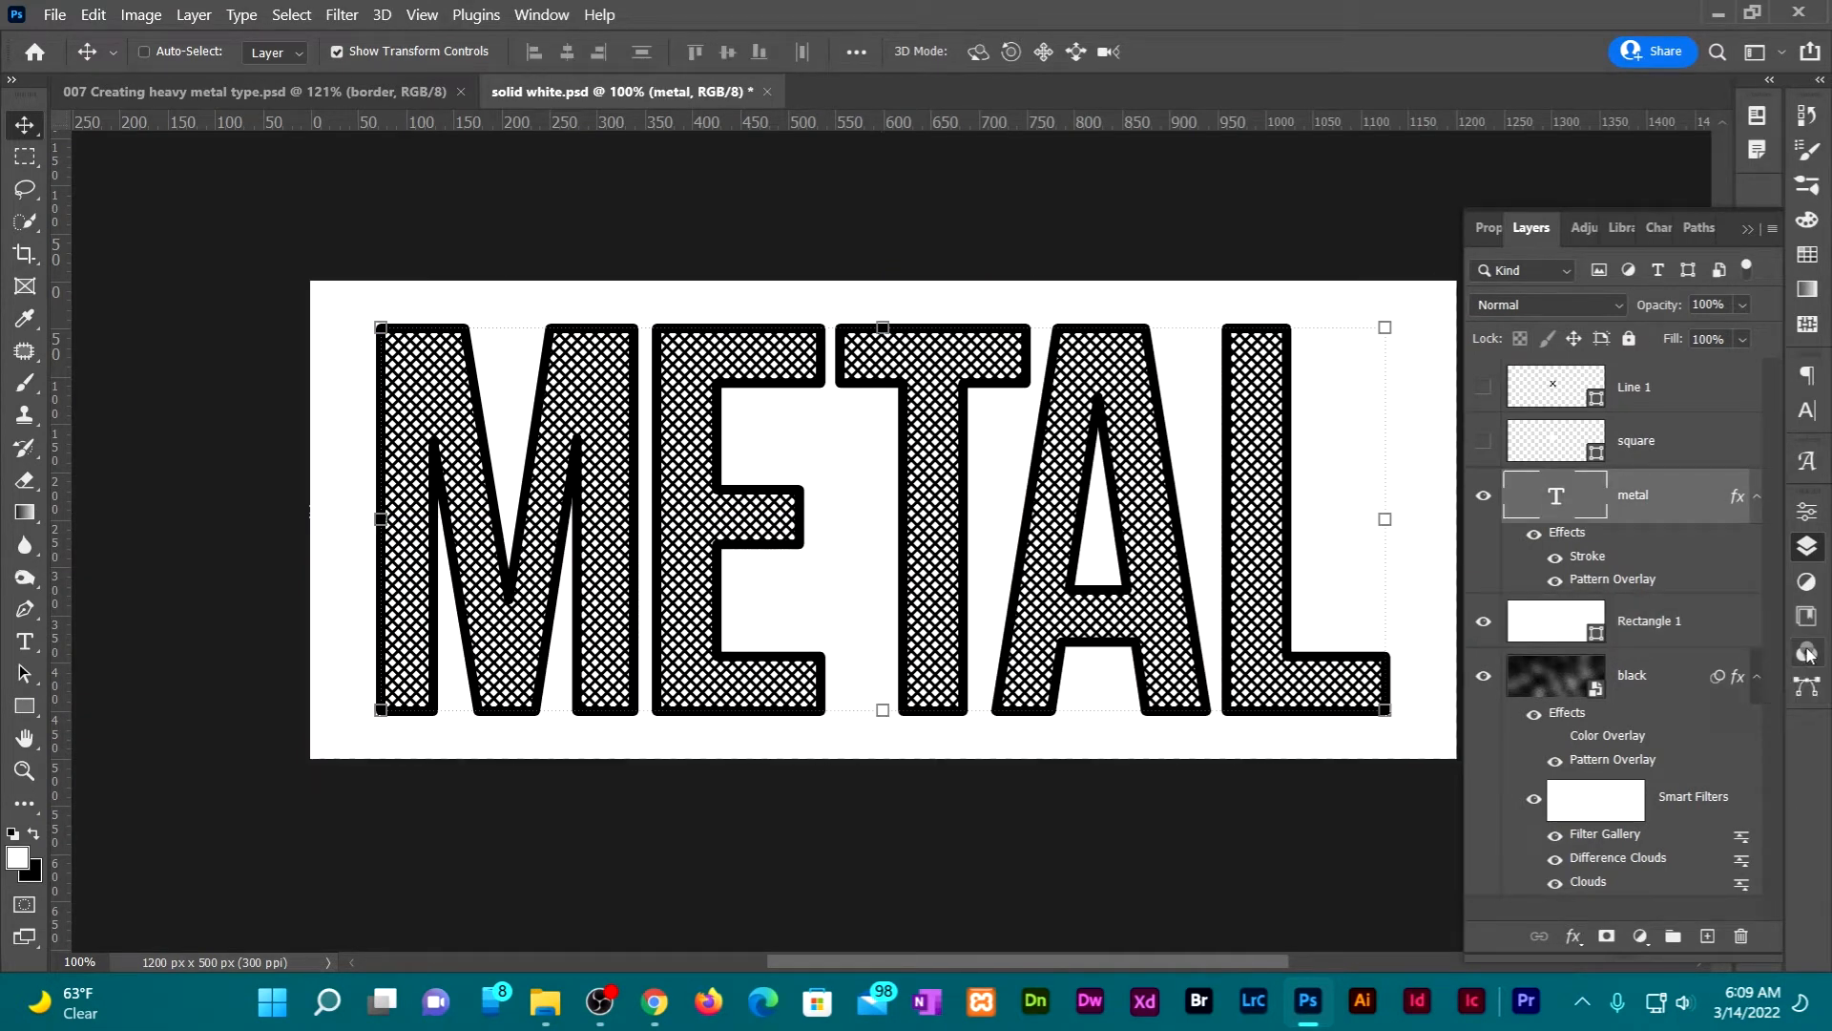
left_click(1807, 652)
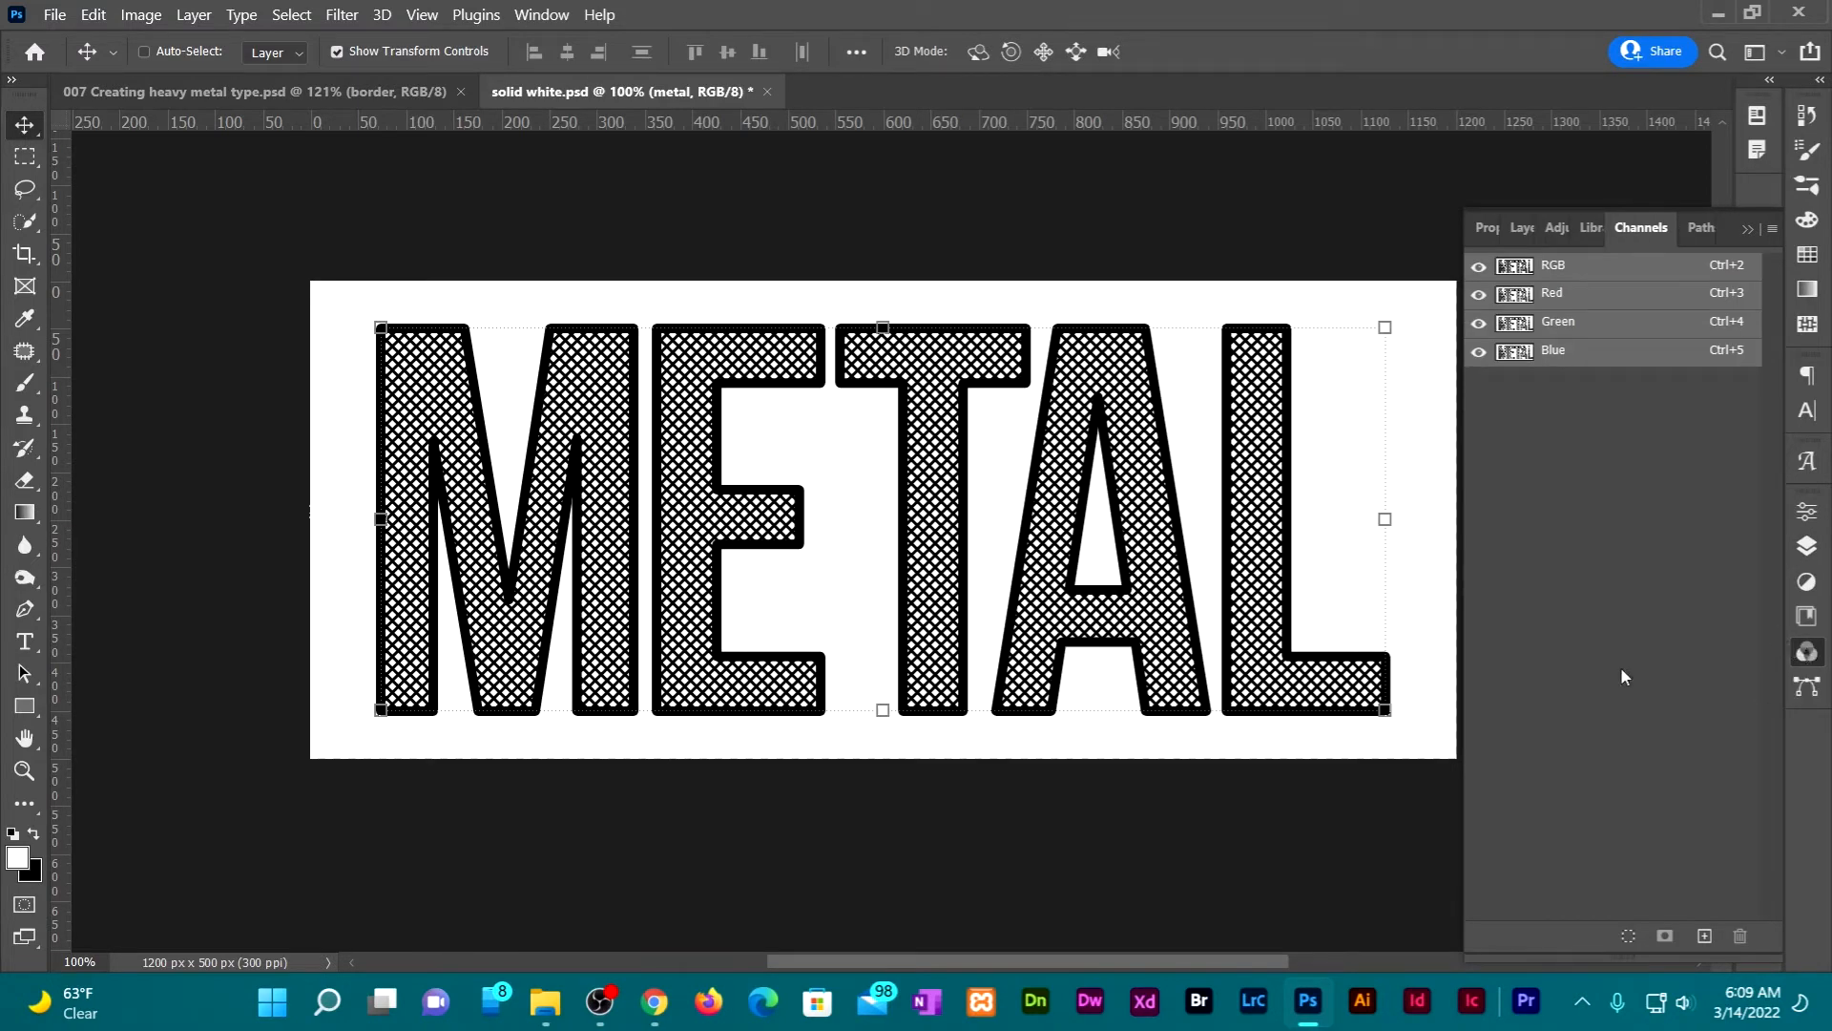
key("ctrl+alt+2")
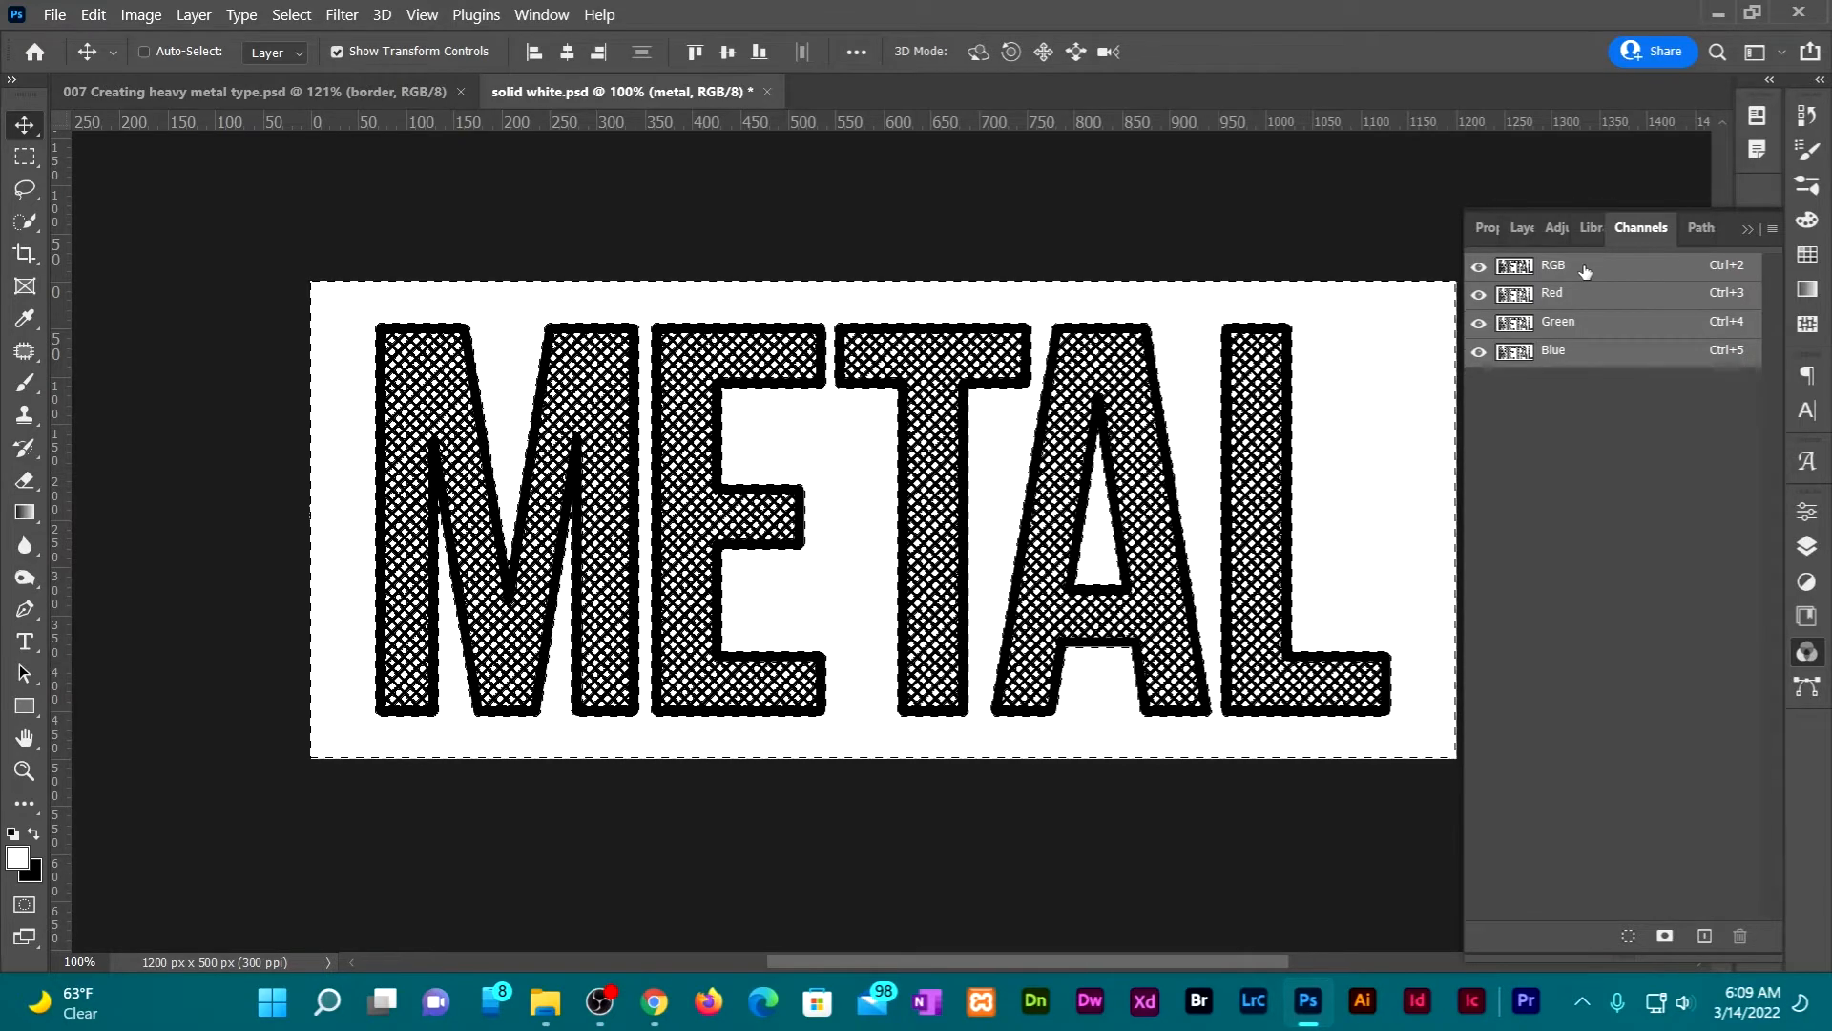
left_click(291, 15)
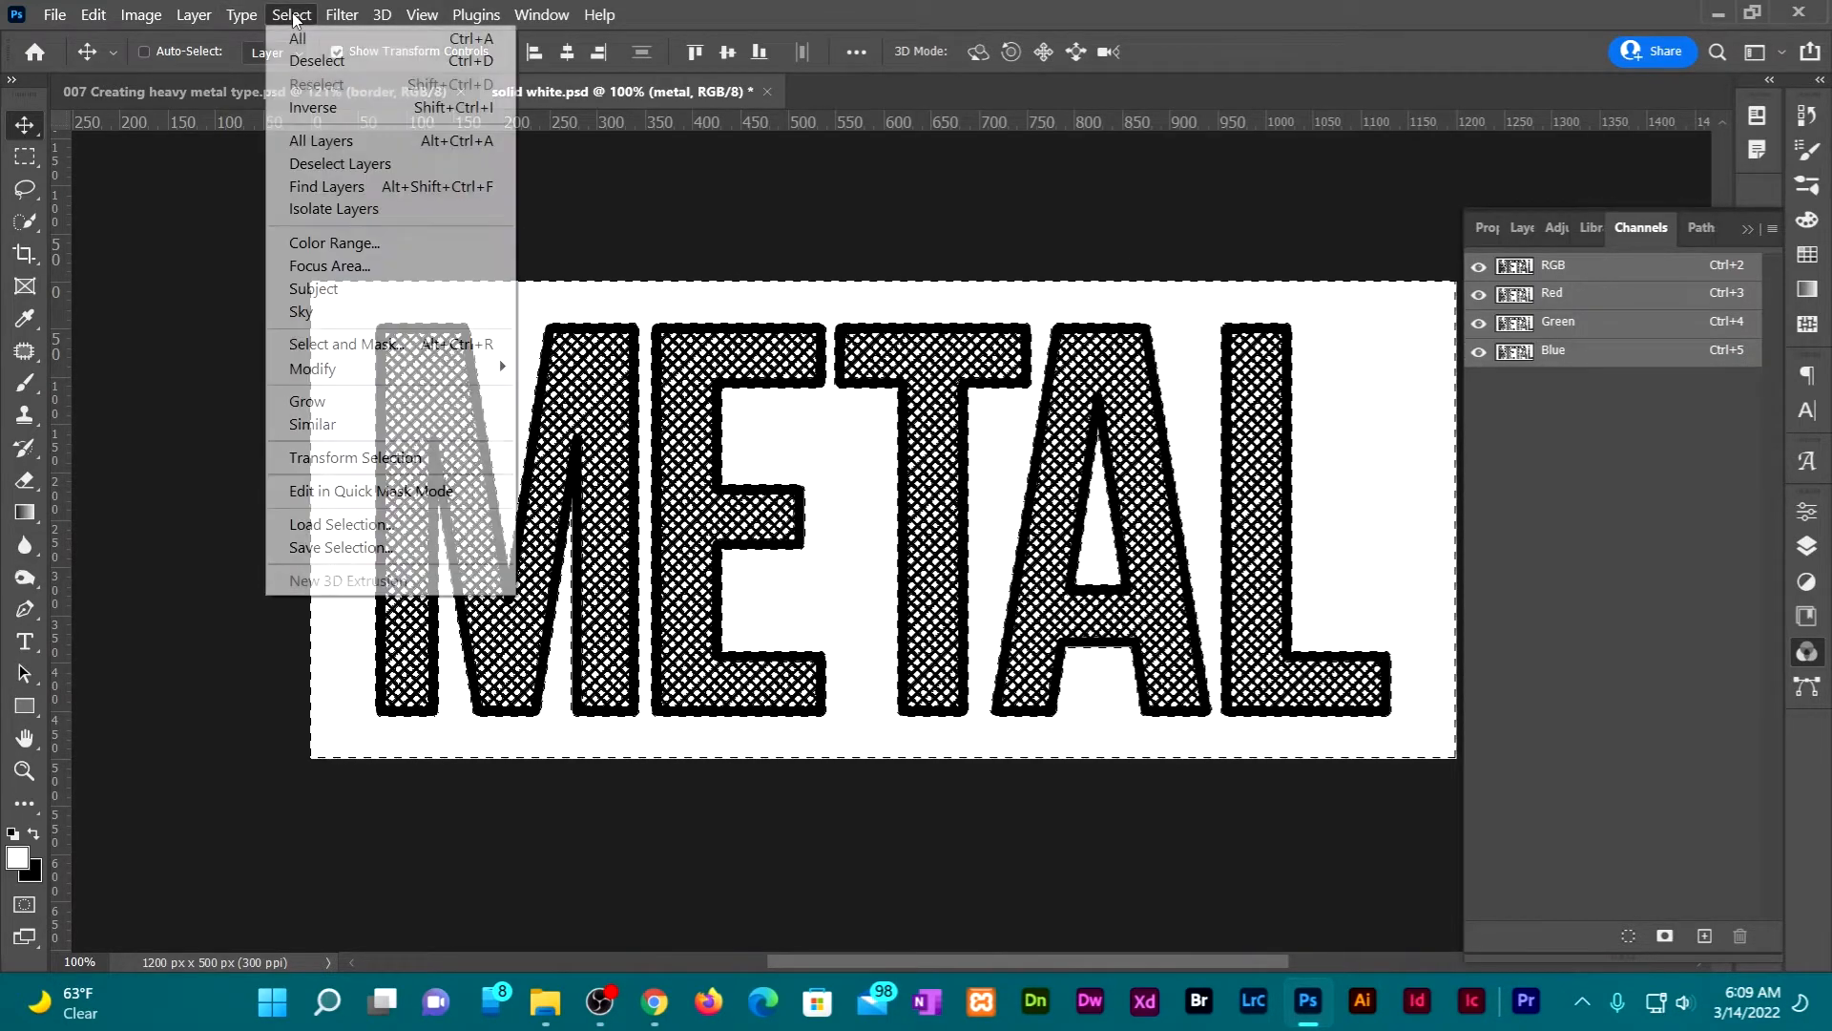
left_click(342, 106)
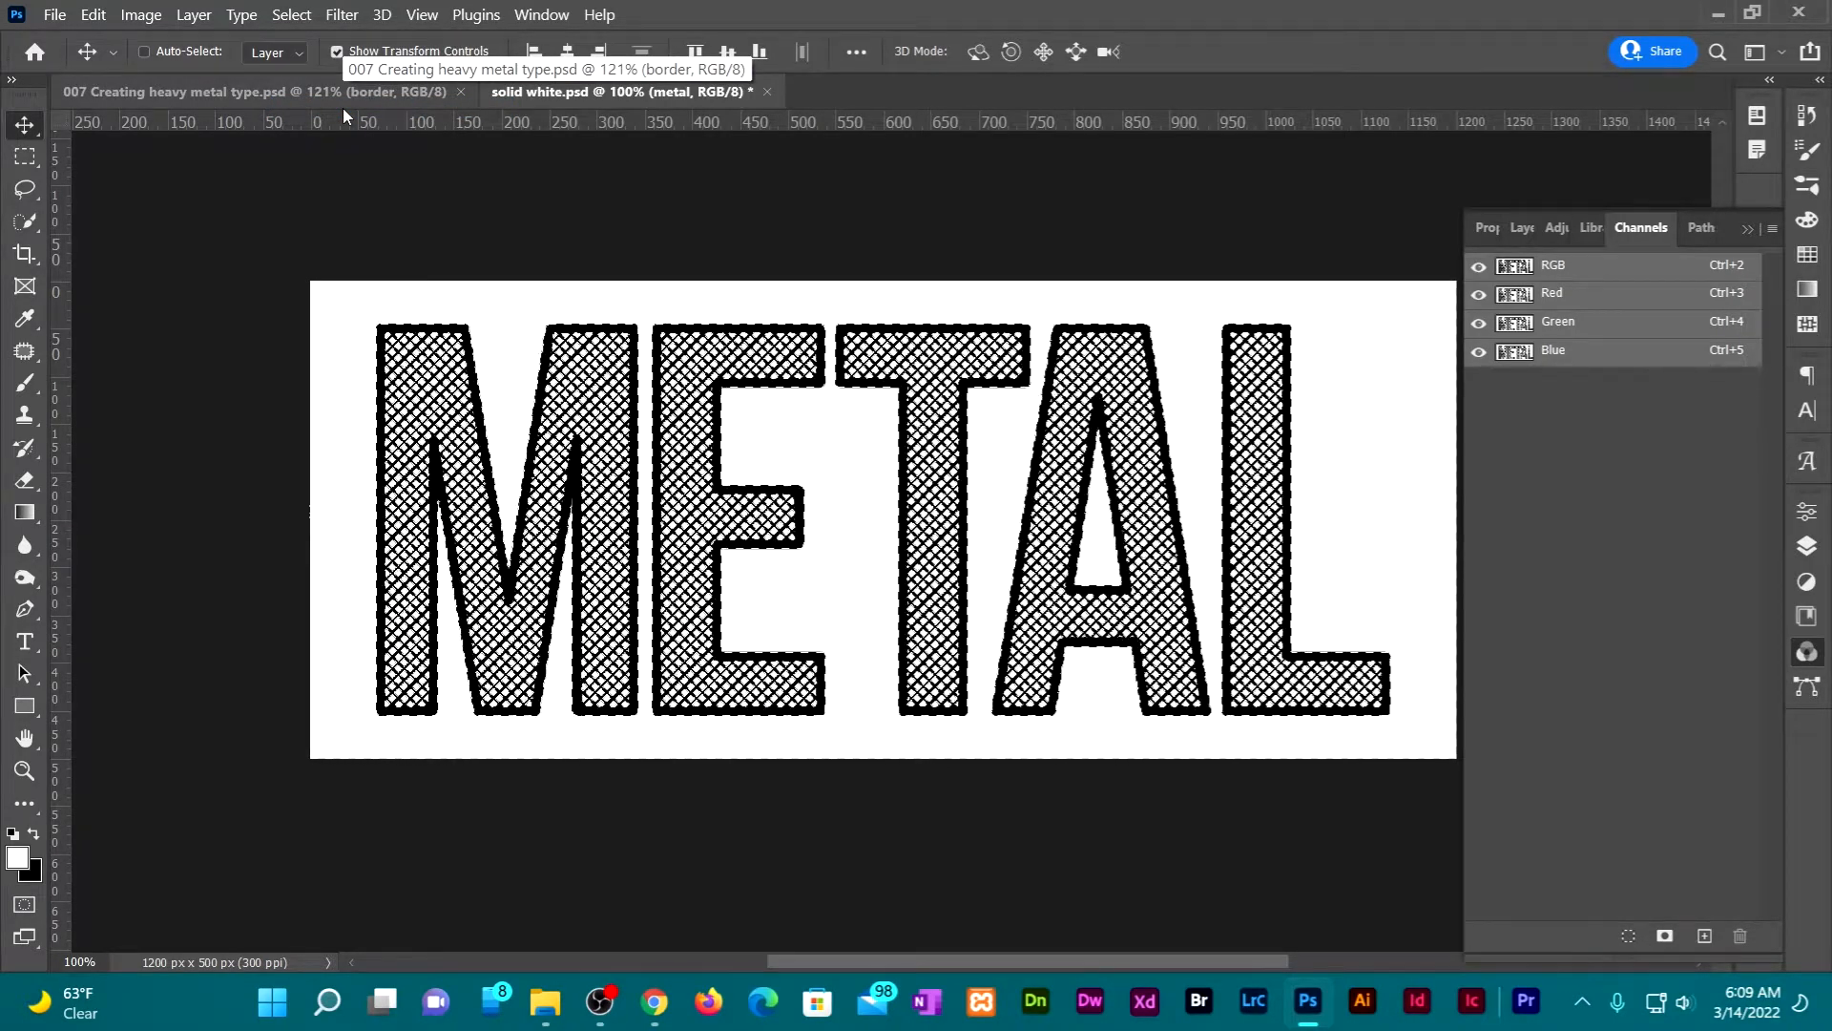
Hide the metal text layer and the Rectangle 1 layer, keeping the selection active
left_click(1811, 546)
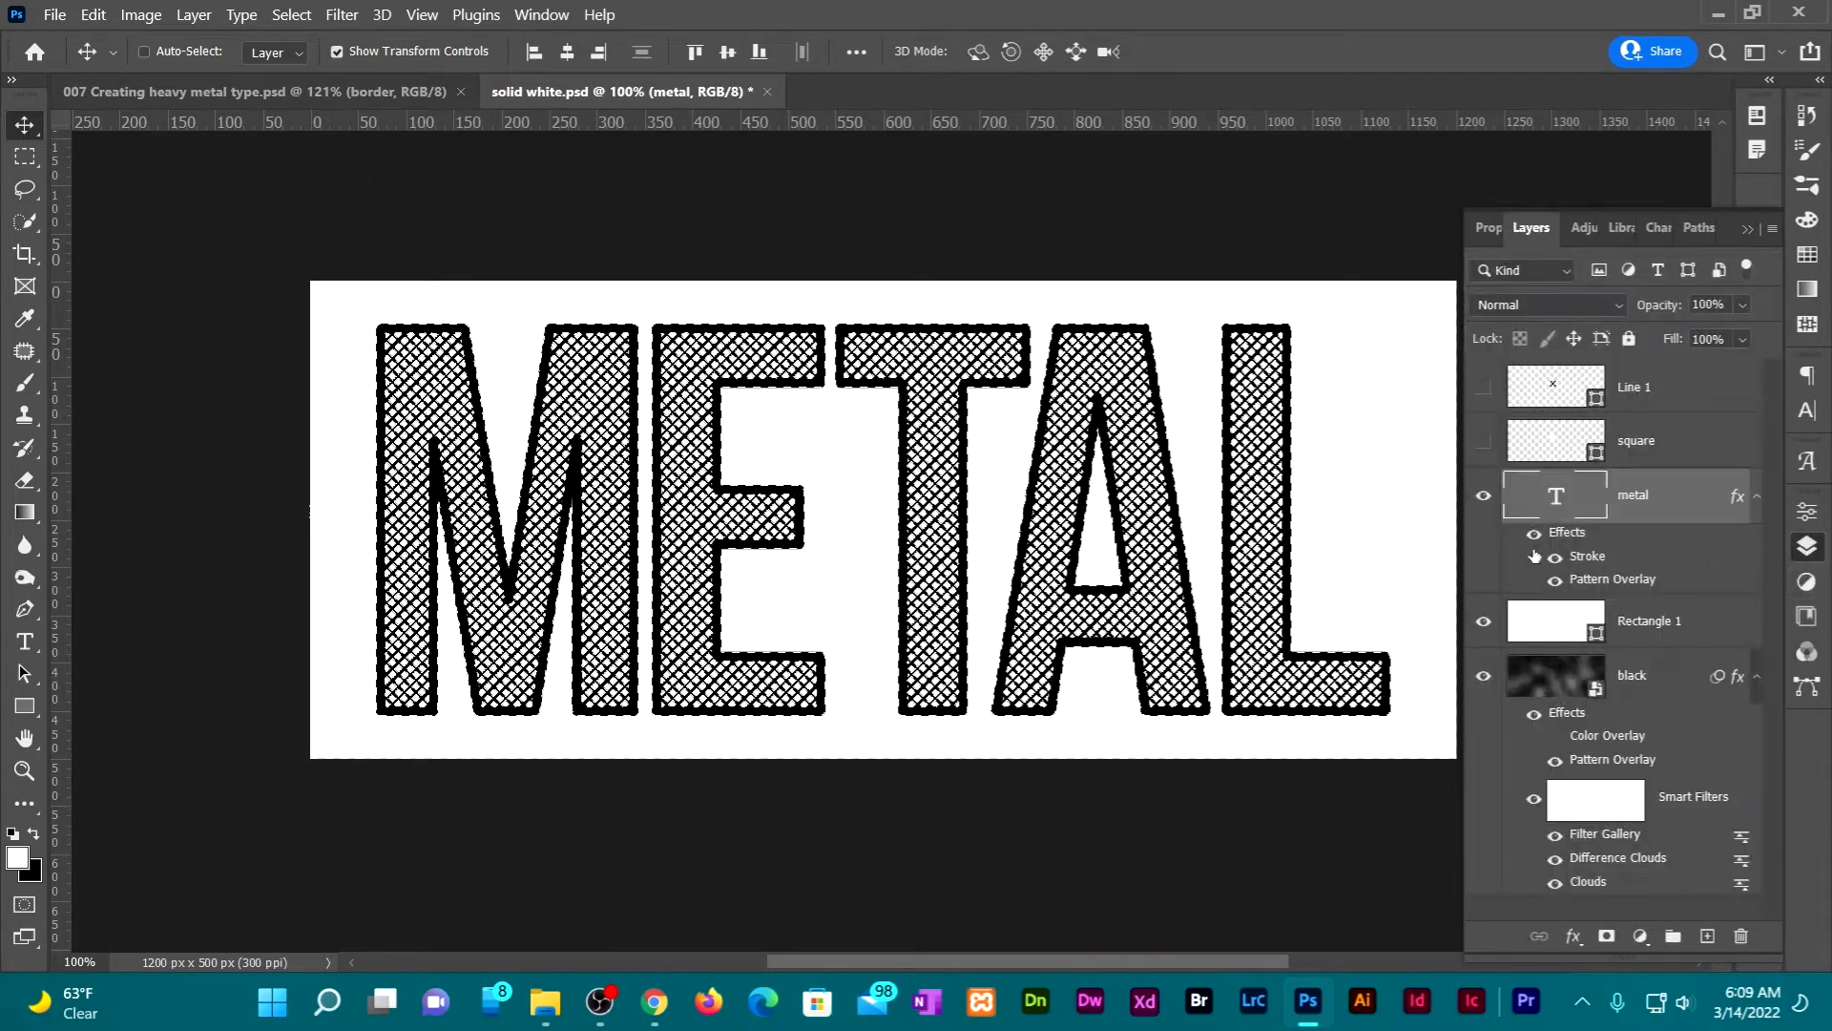
left_click(1480, 498)
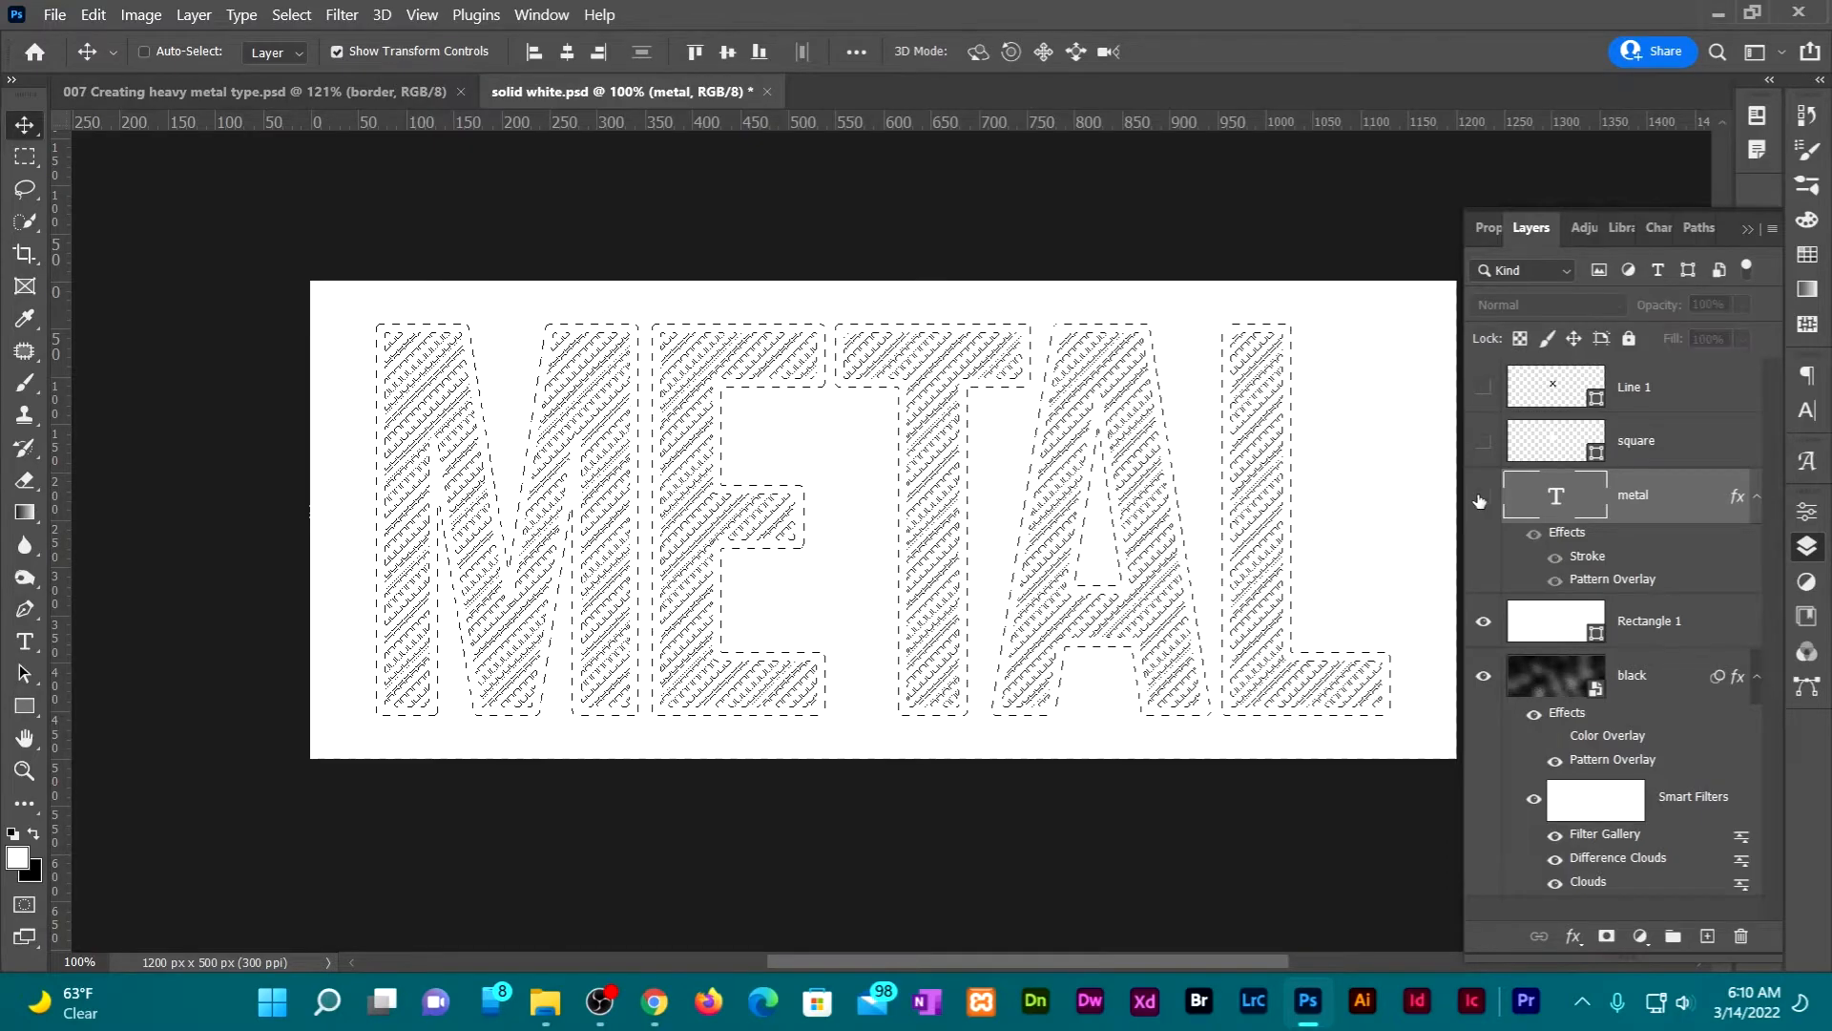
left_click(1482, 625)
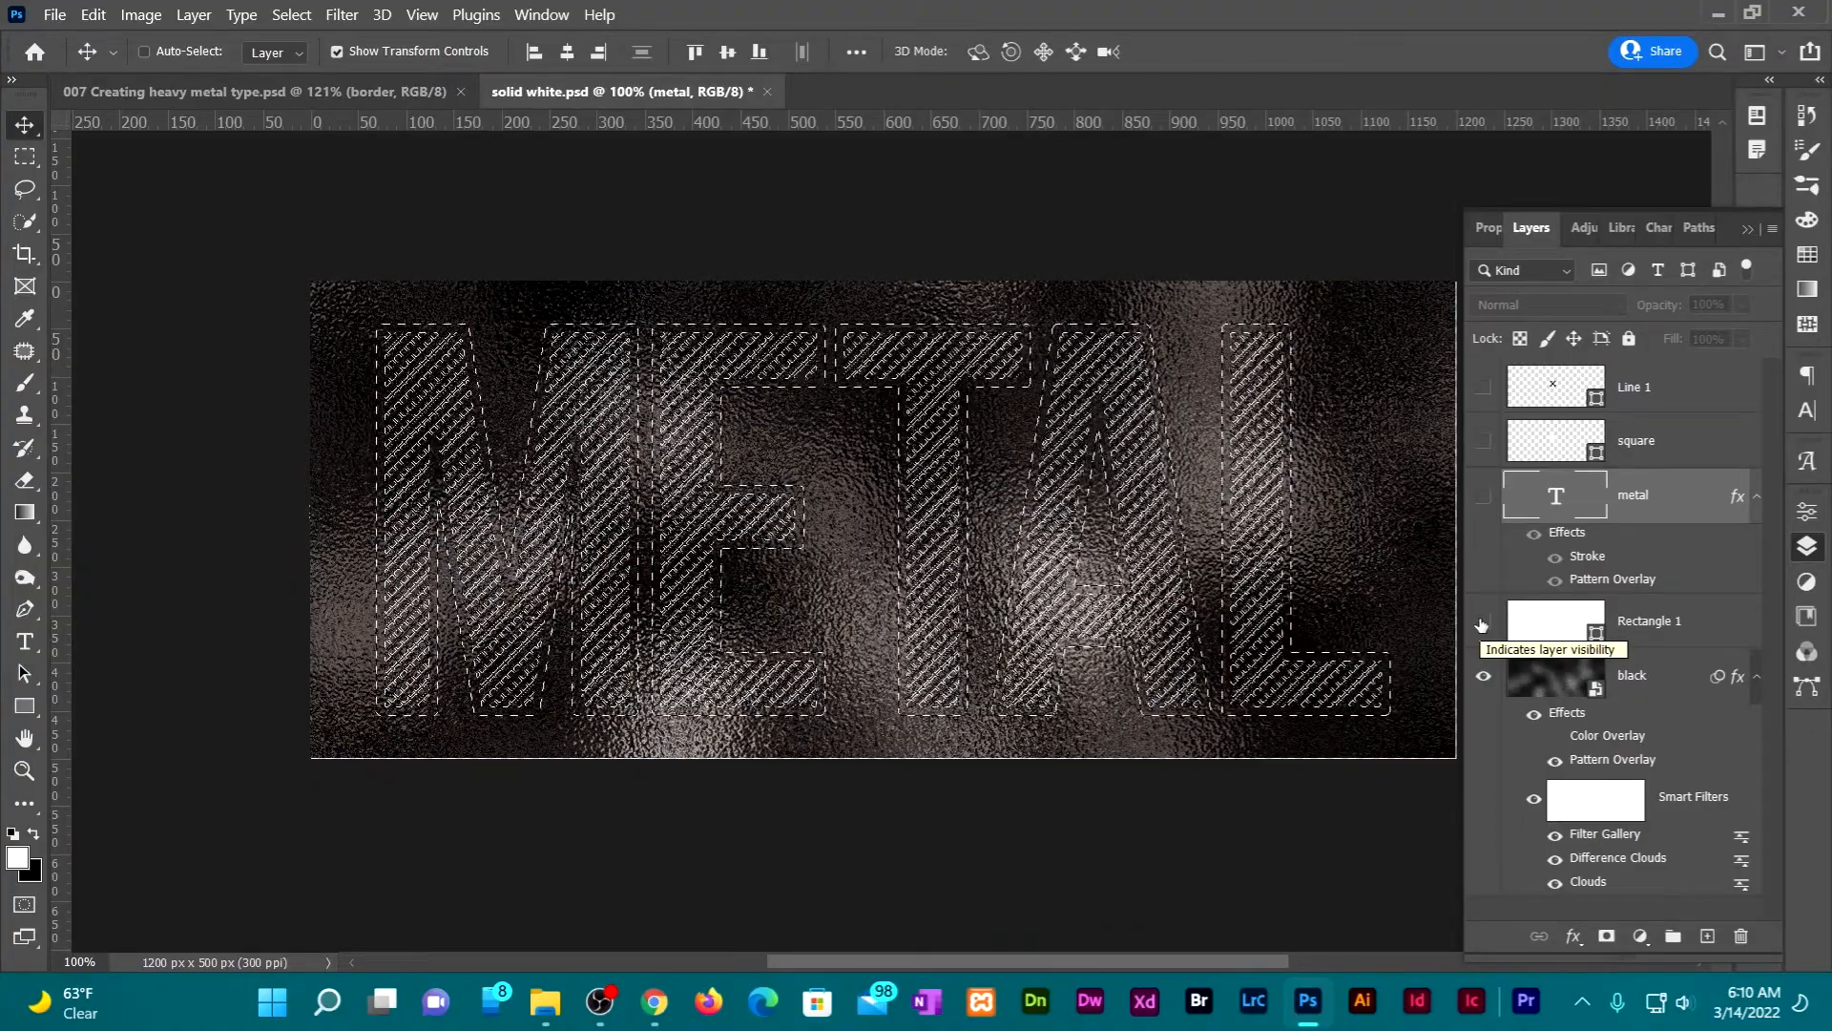
Create a new layer named outlines at the top of the layer stack
key("ctrl")
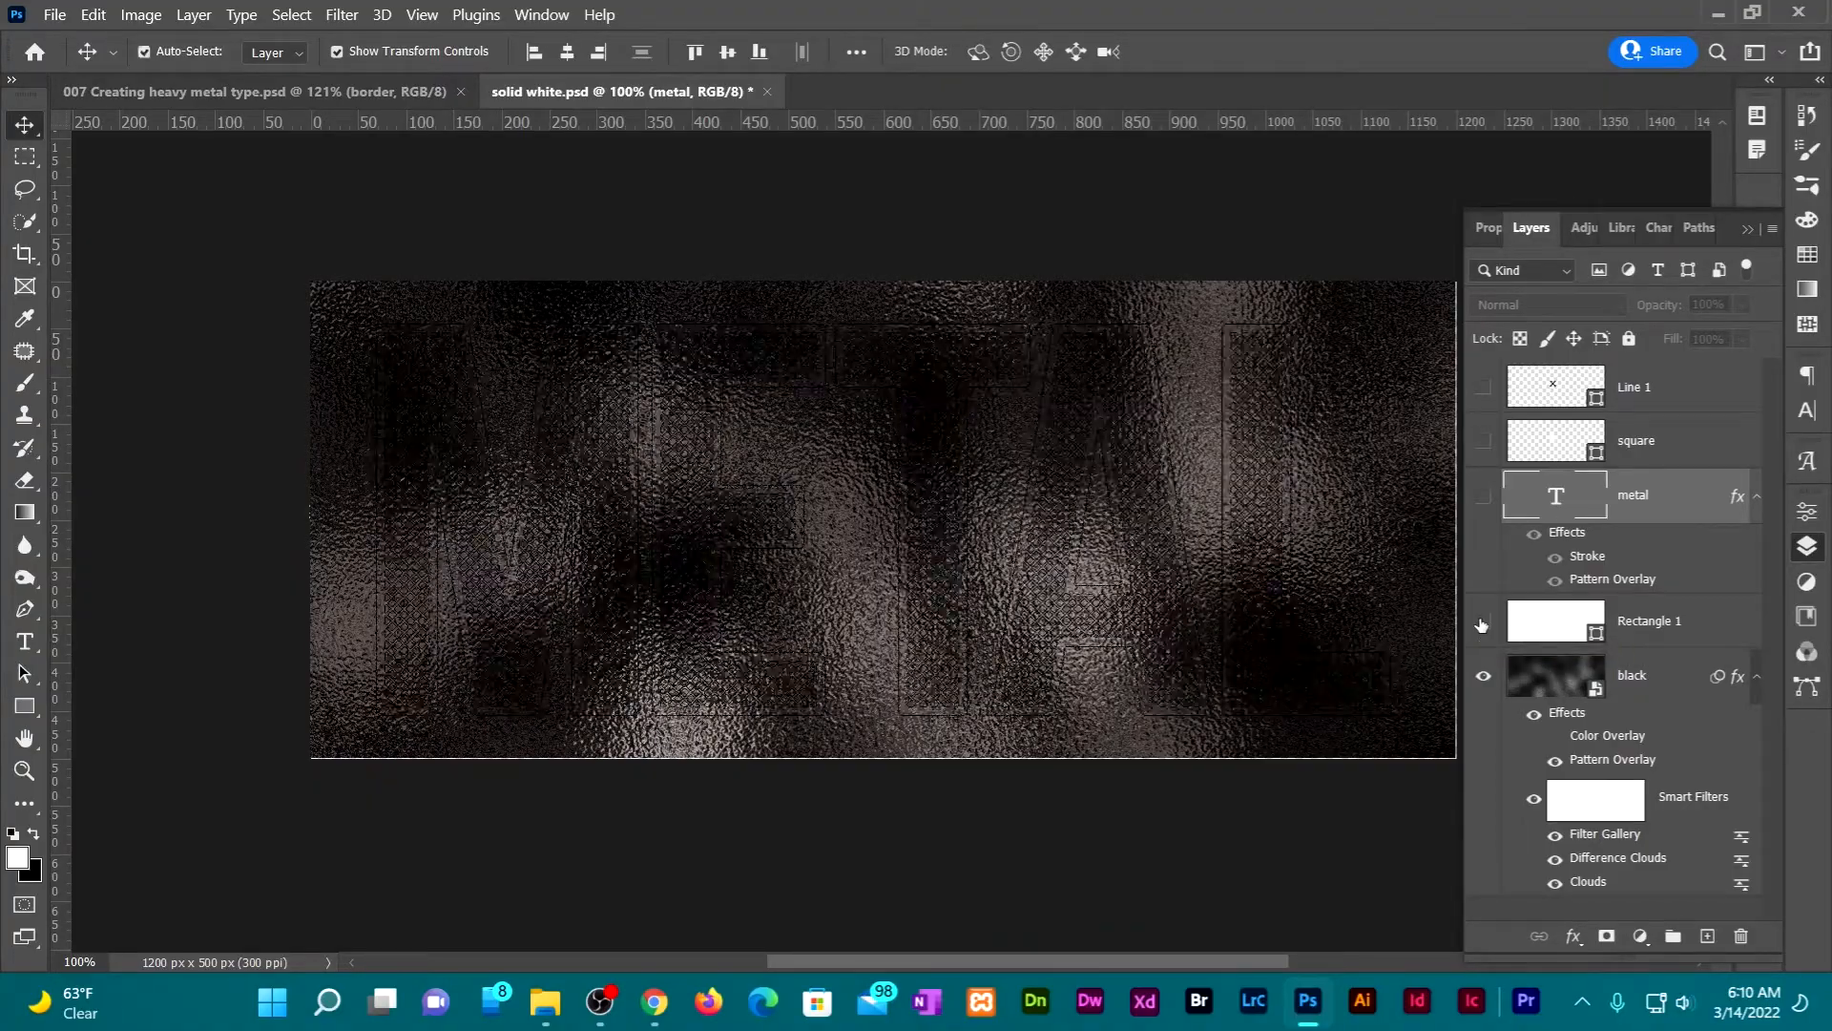
key("ctrl+shift+n")
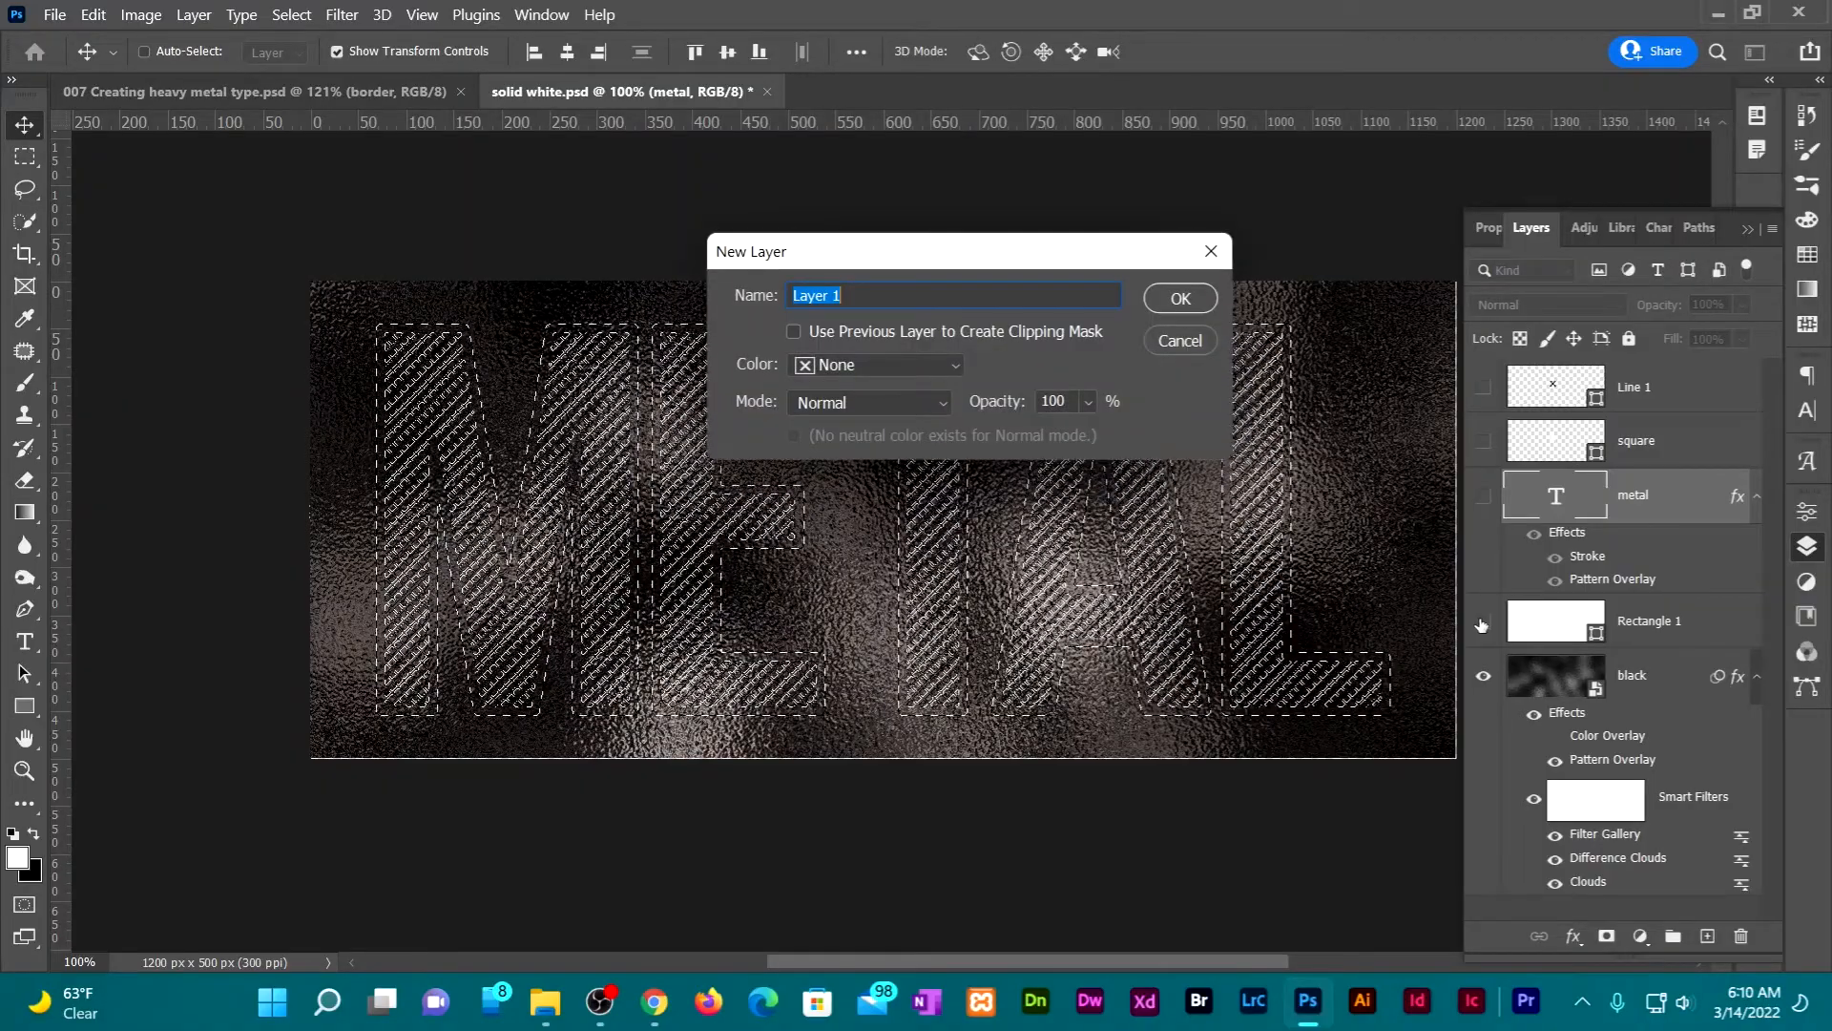
type("outlines")
key("Return")
key("ctrl")
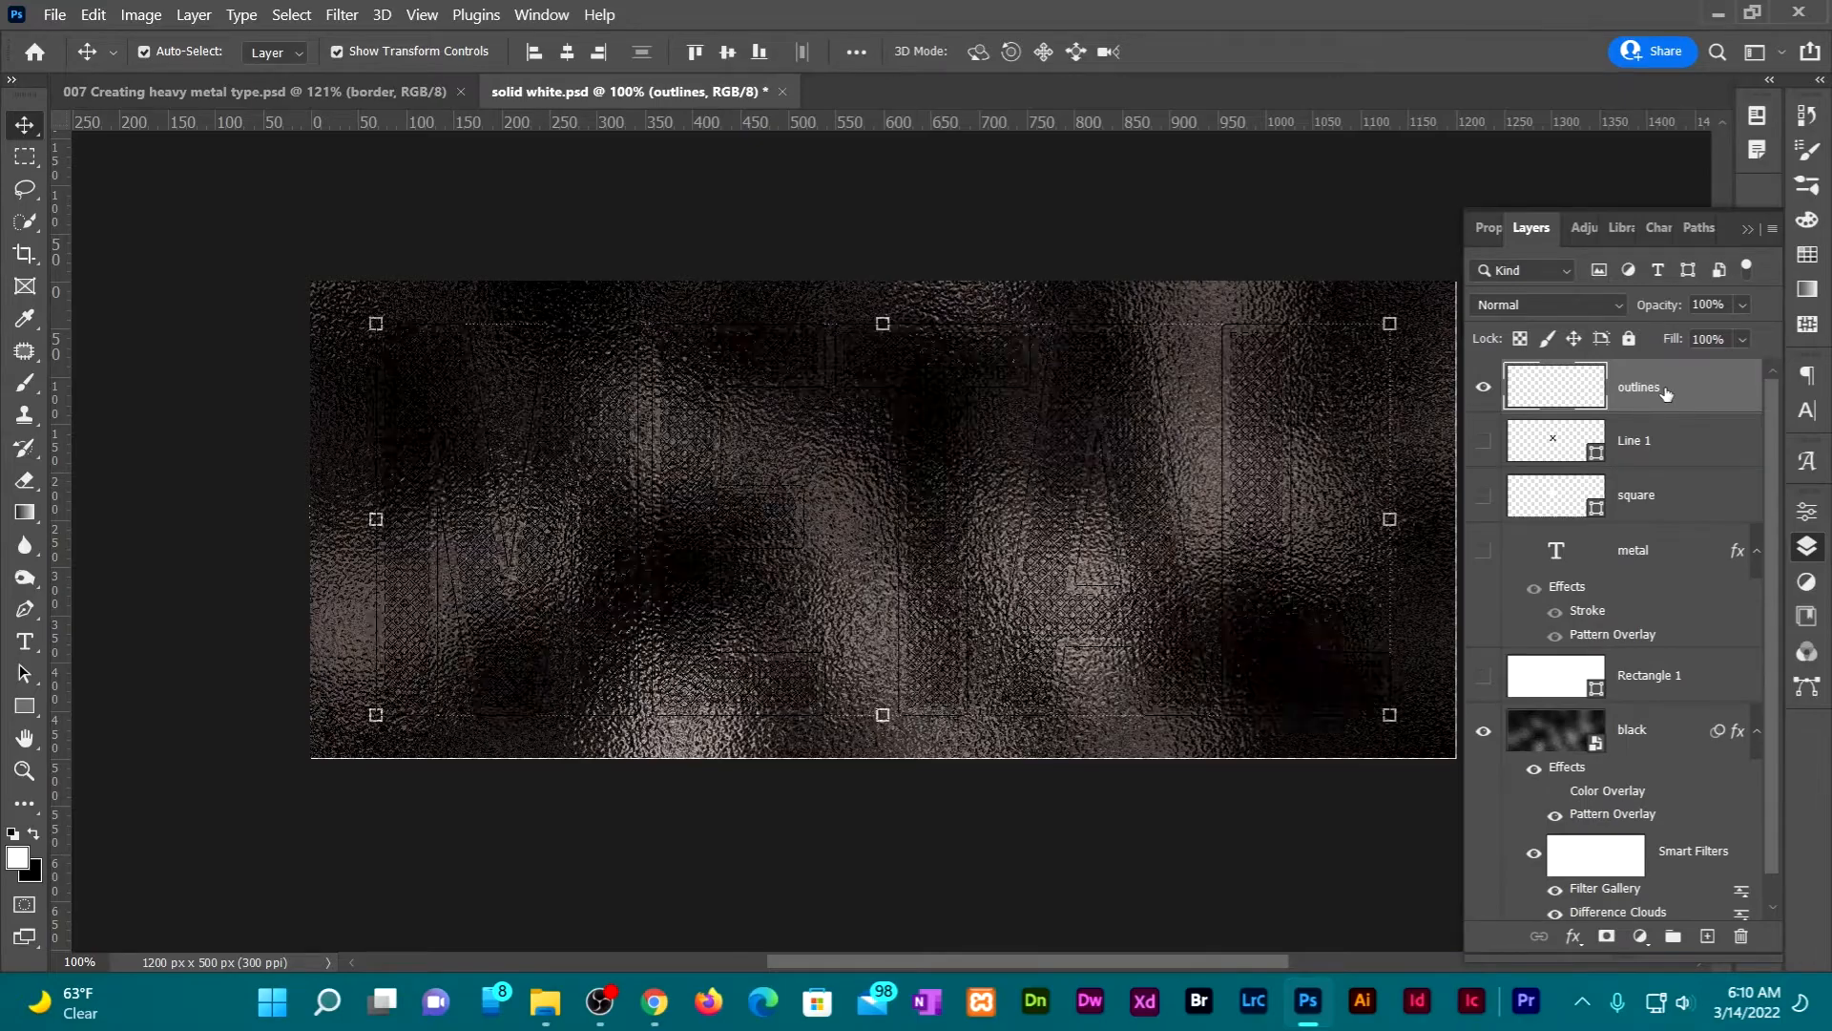
Fill the selection on the outlines layer with the black background color and deselect
key("ctrl+BackSpace")
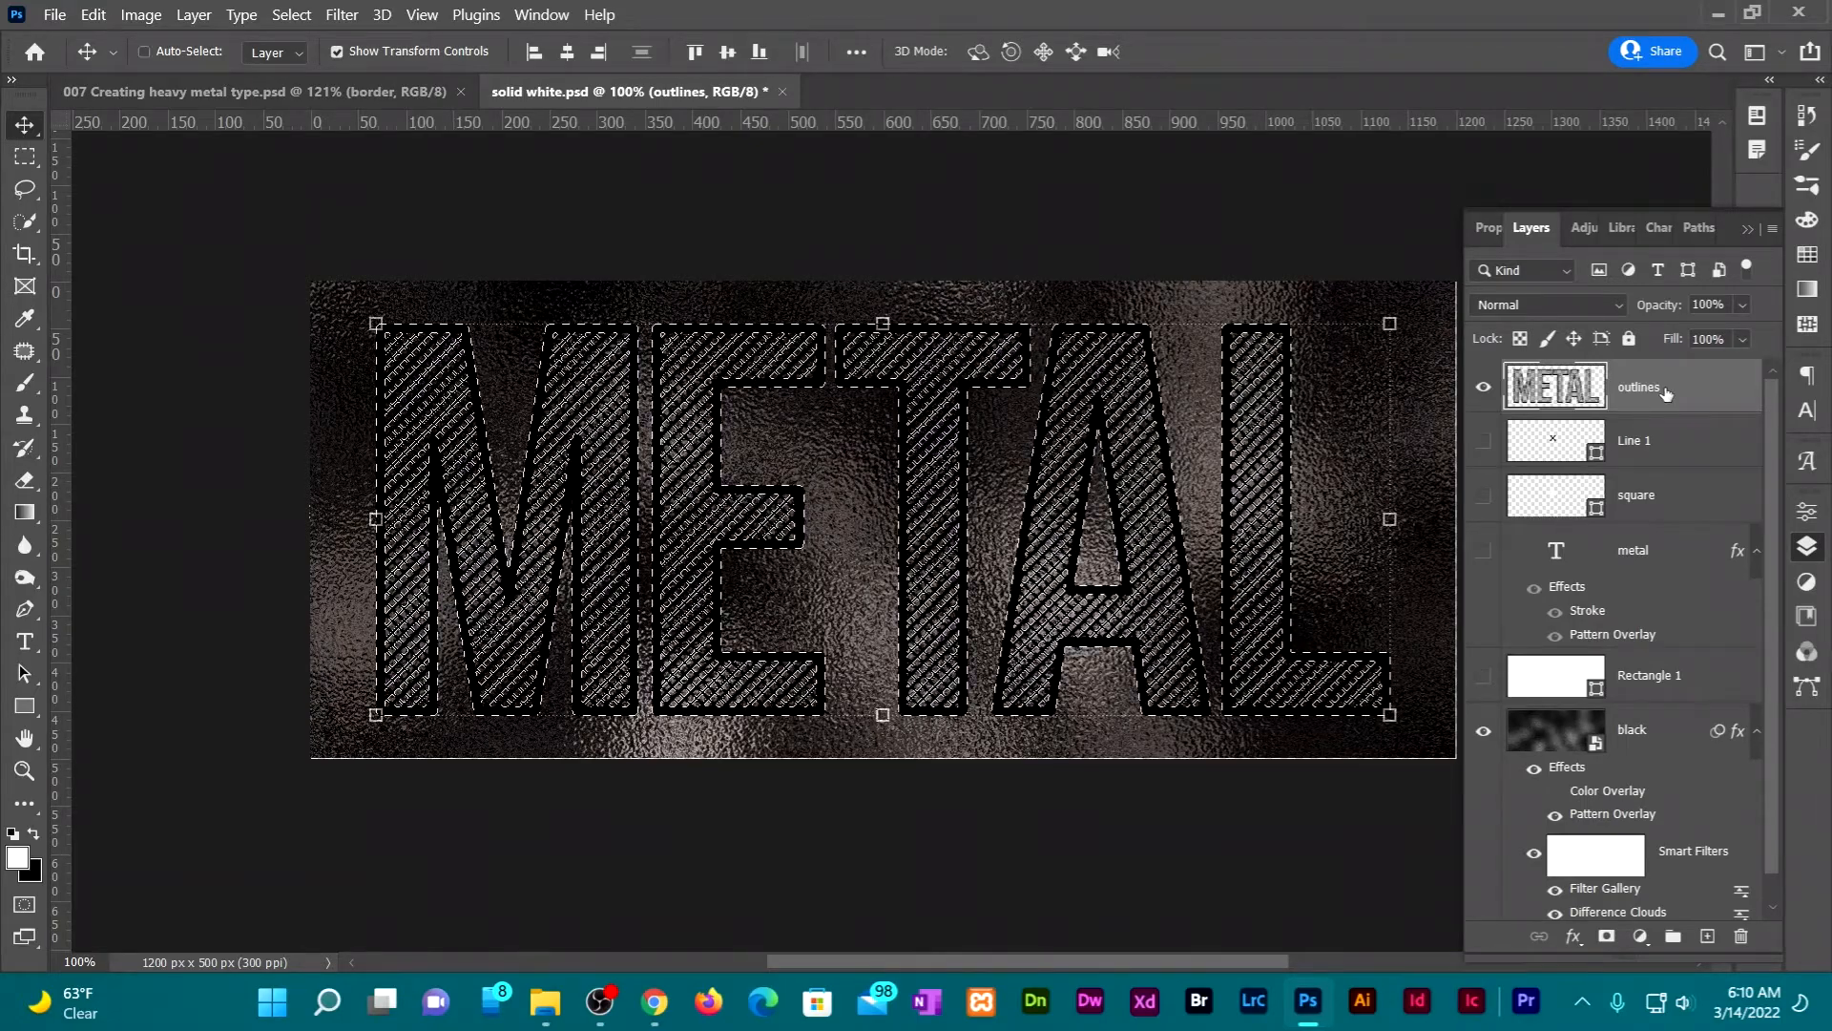
key("ctrl+d")
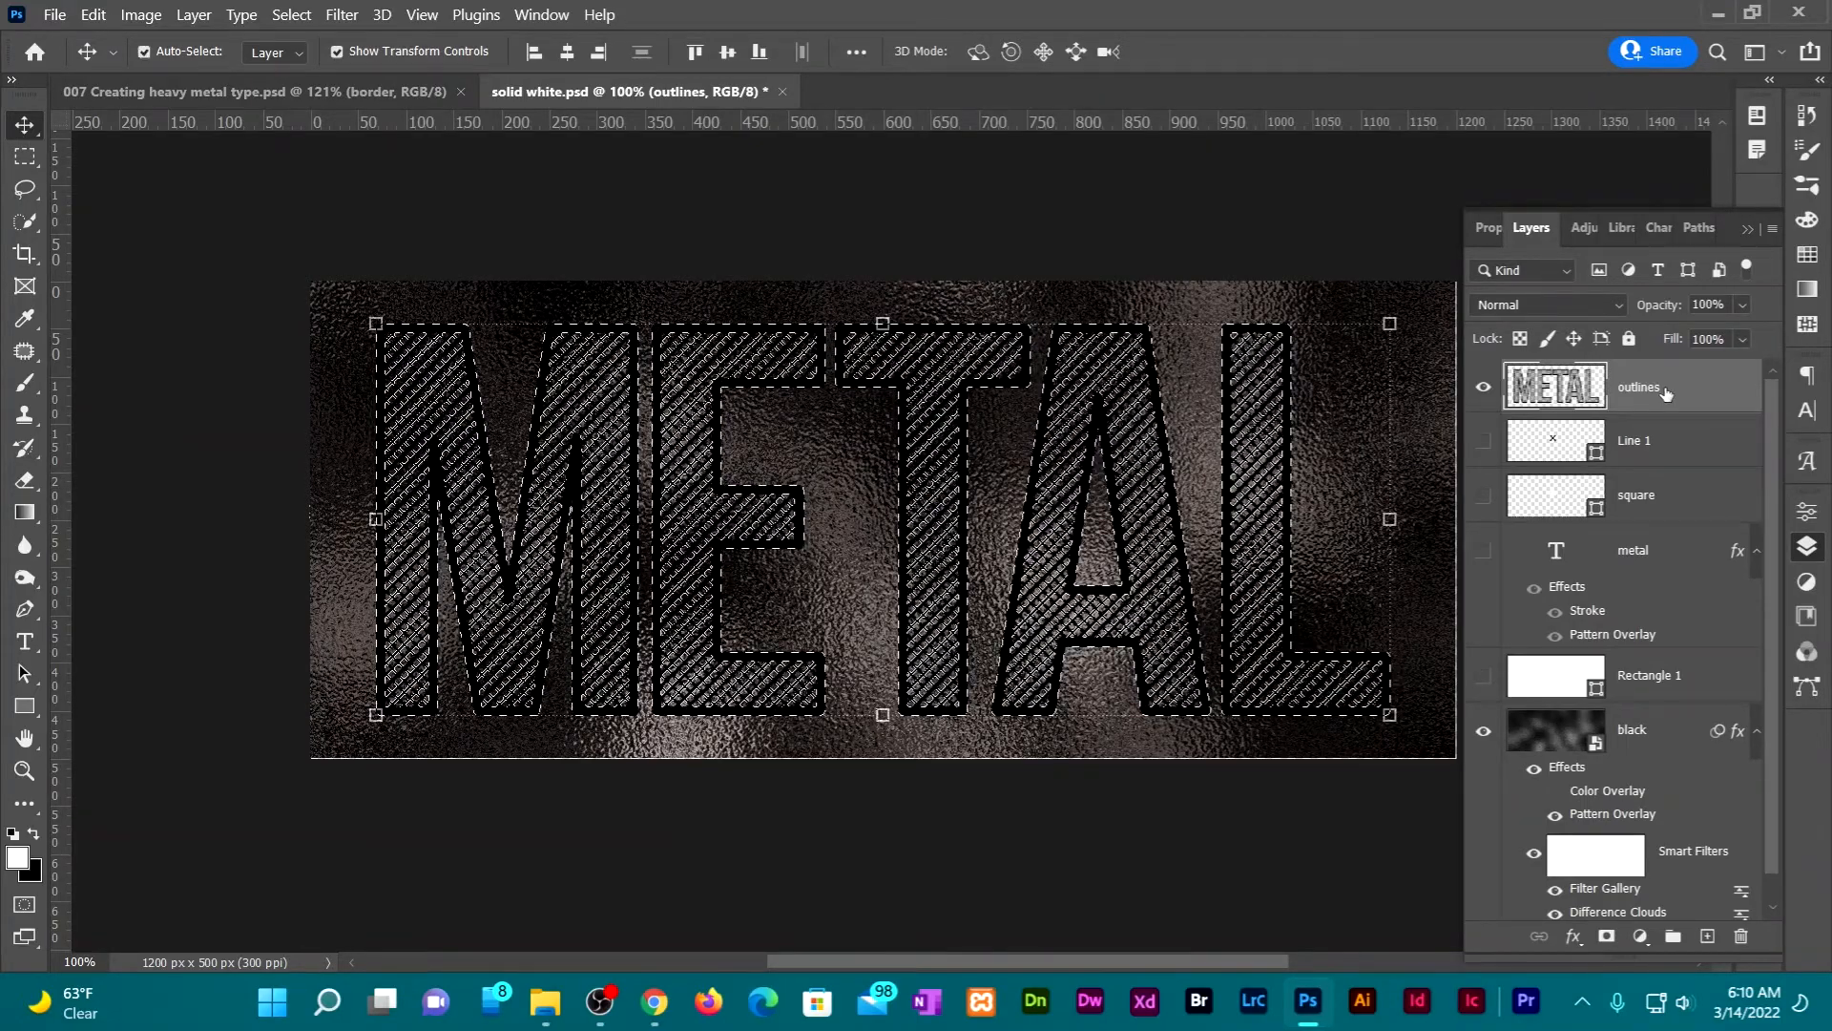
key("ctrl+d")
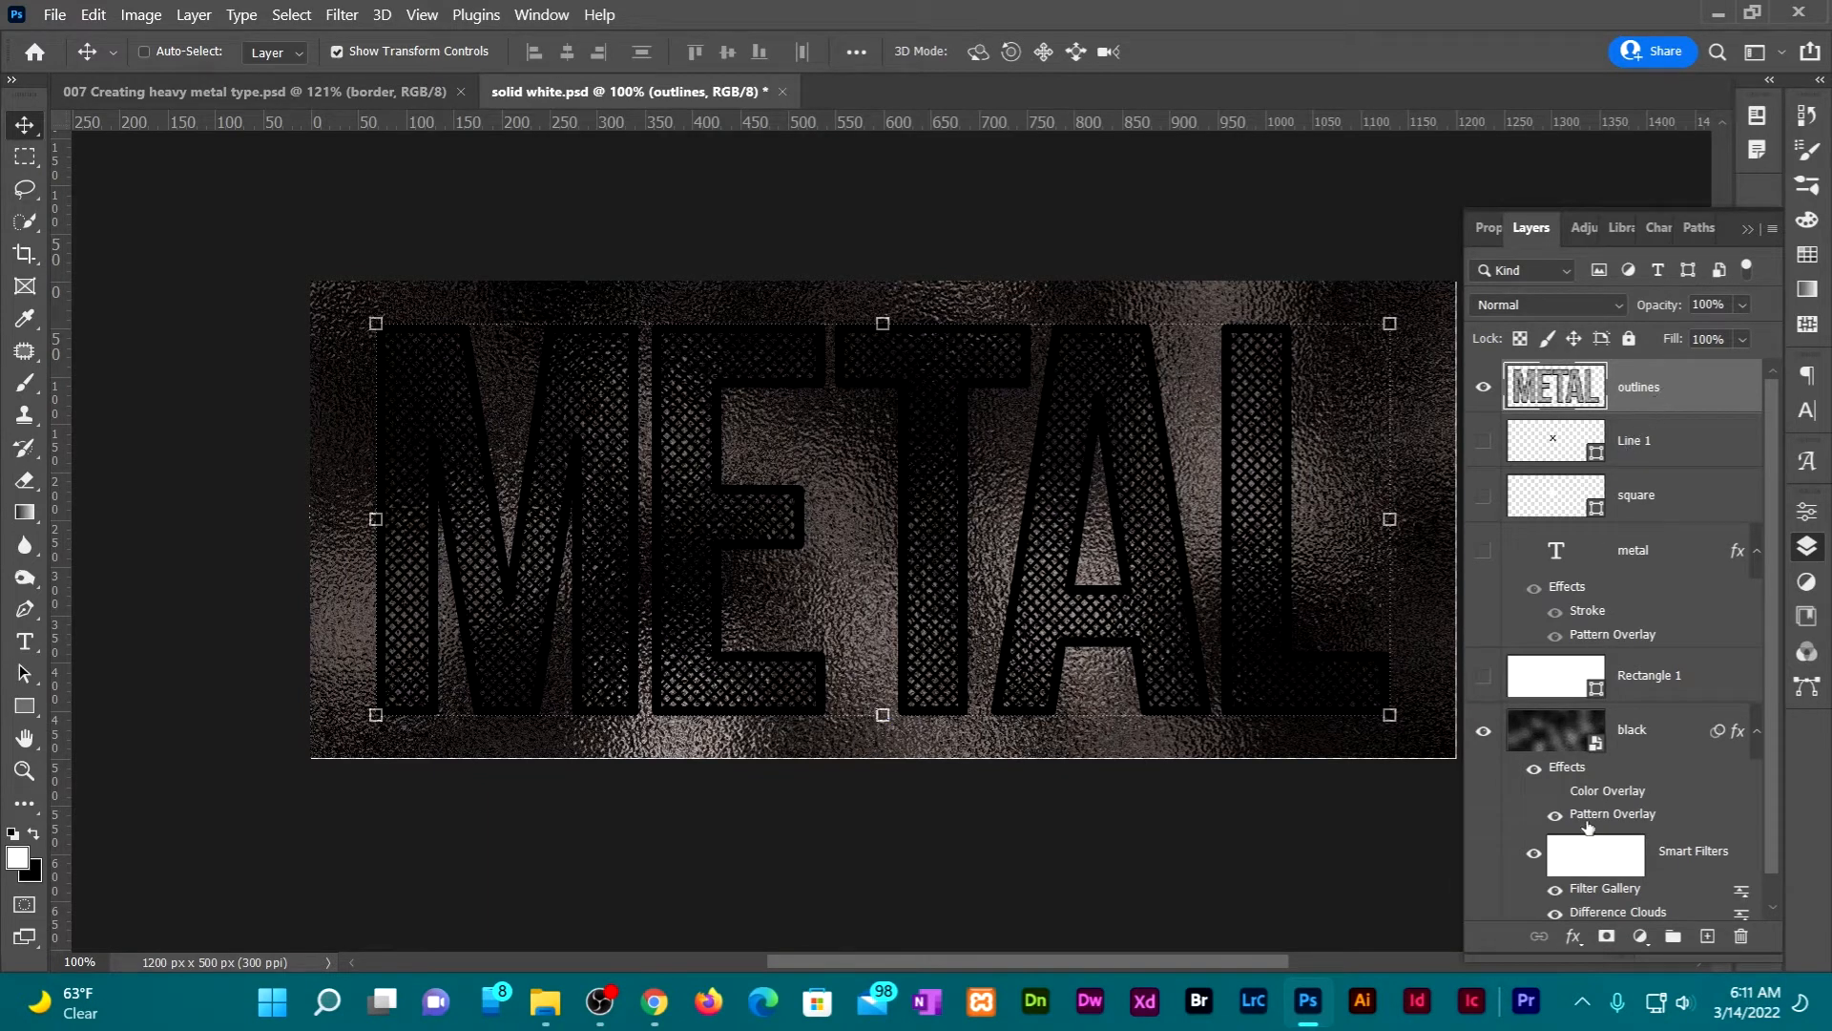
Add a Bevel & Emboss effect with a 30° altitude and a Drop Shadow effect to the outlines layer
left_click(1572, 938)
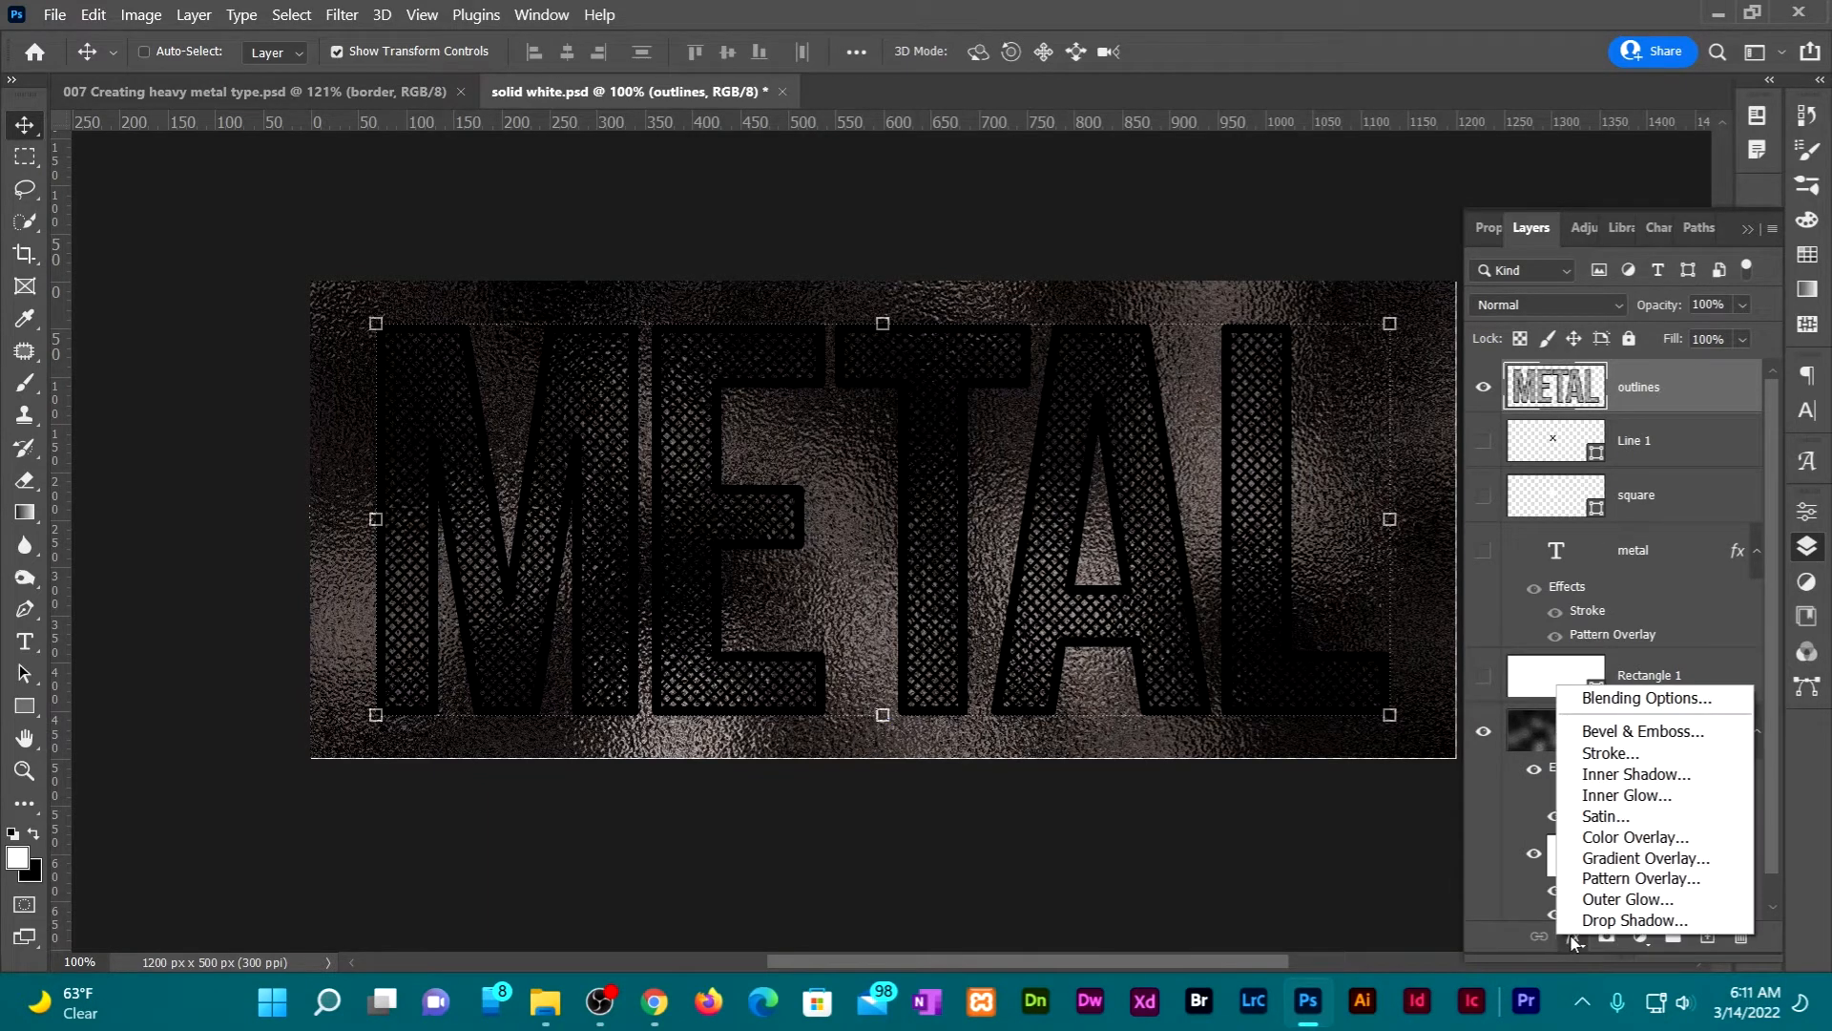
left_click(1685, 733)
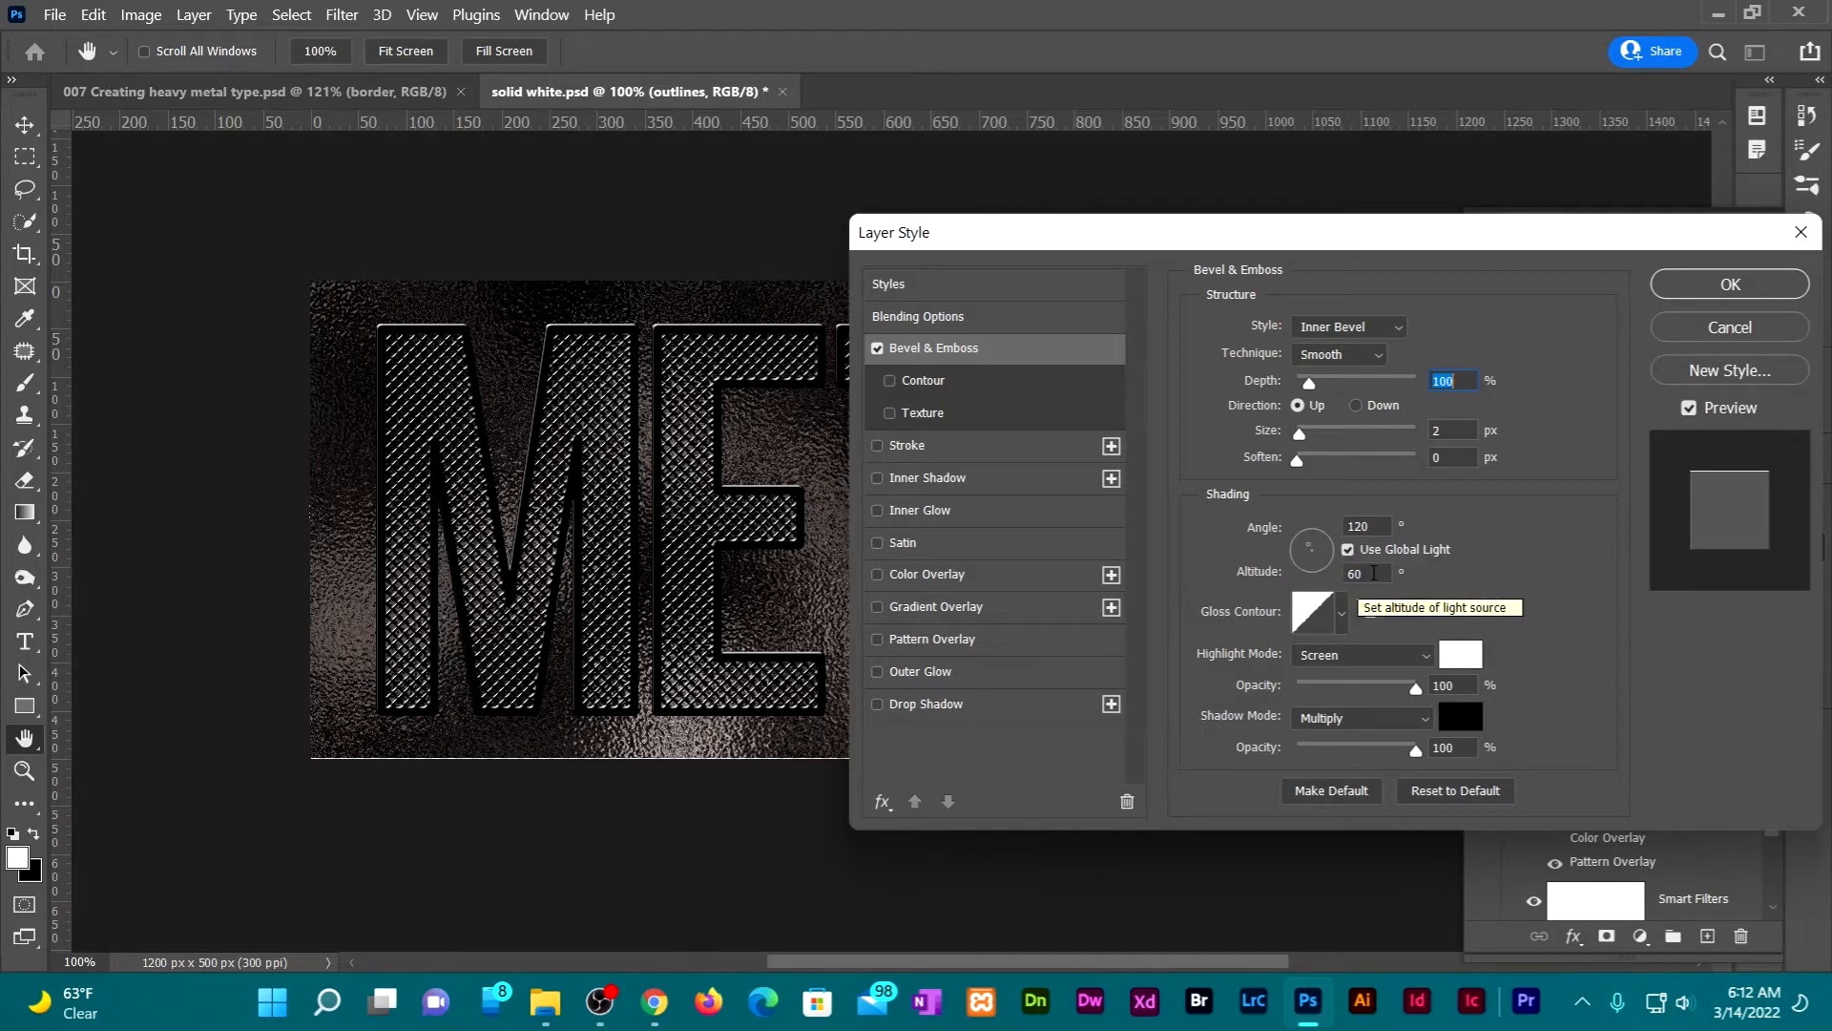
double_click(1374, 573)
type("30")
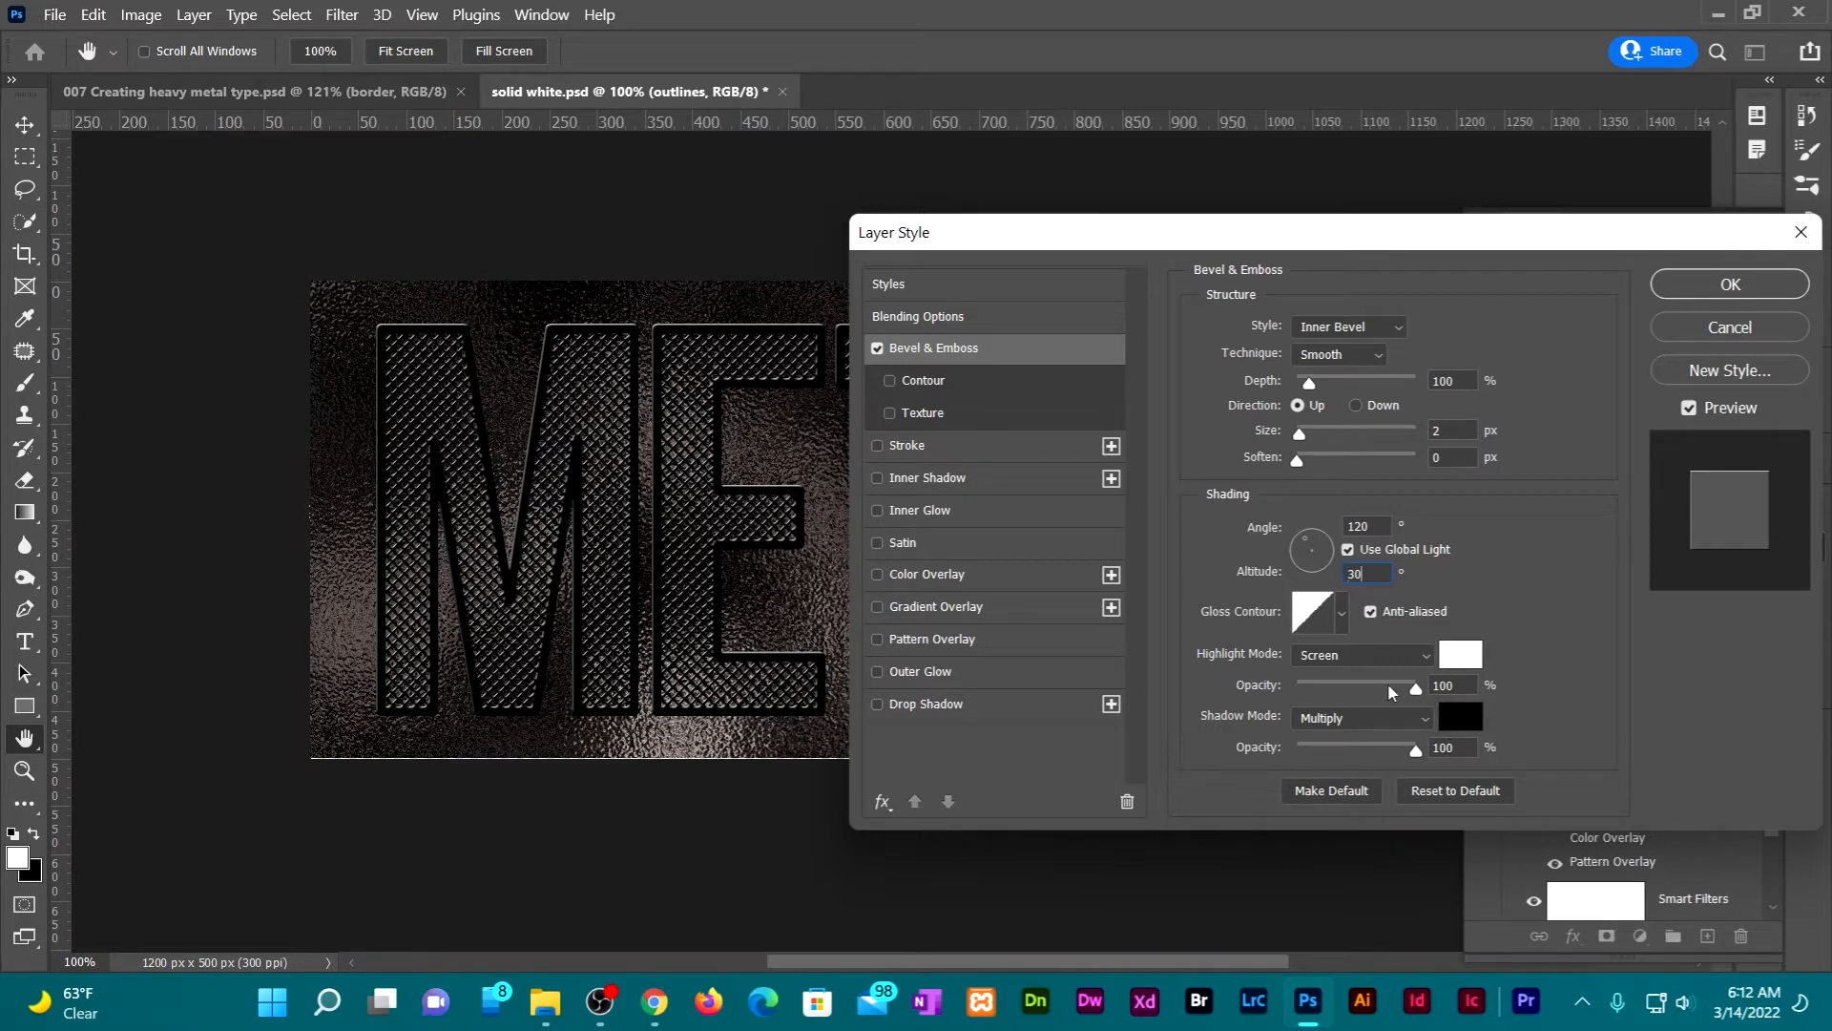
left_click(931, 707)
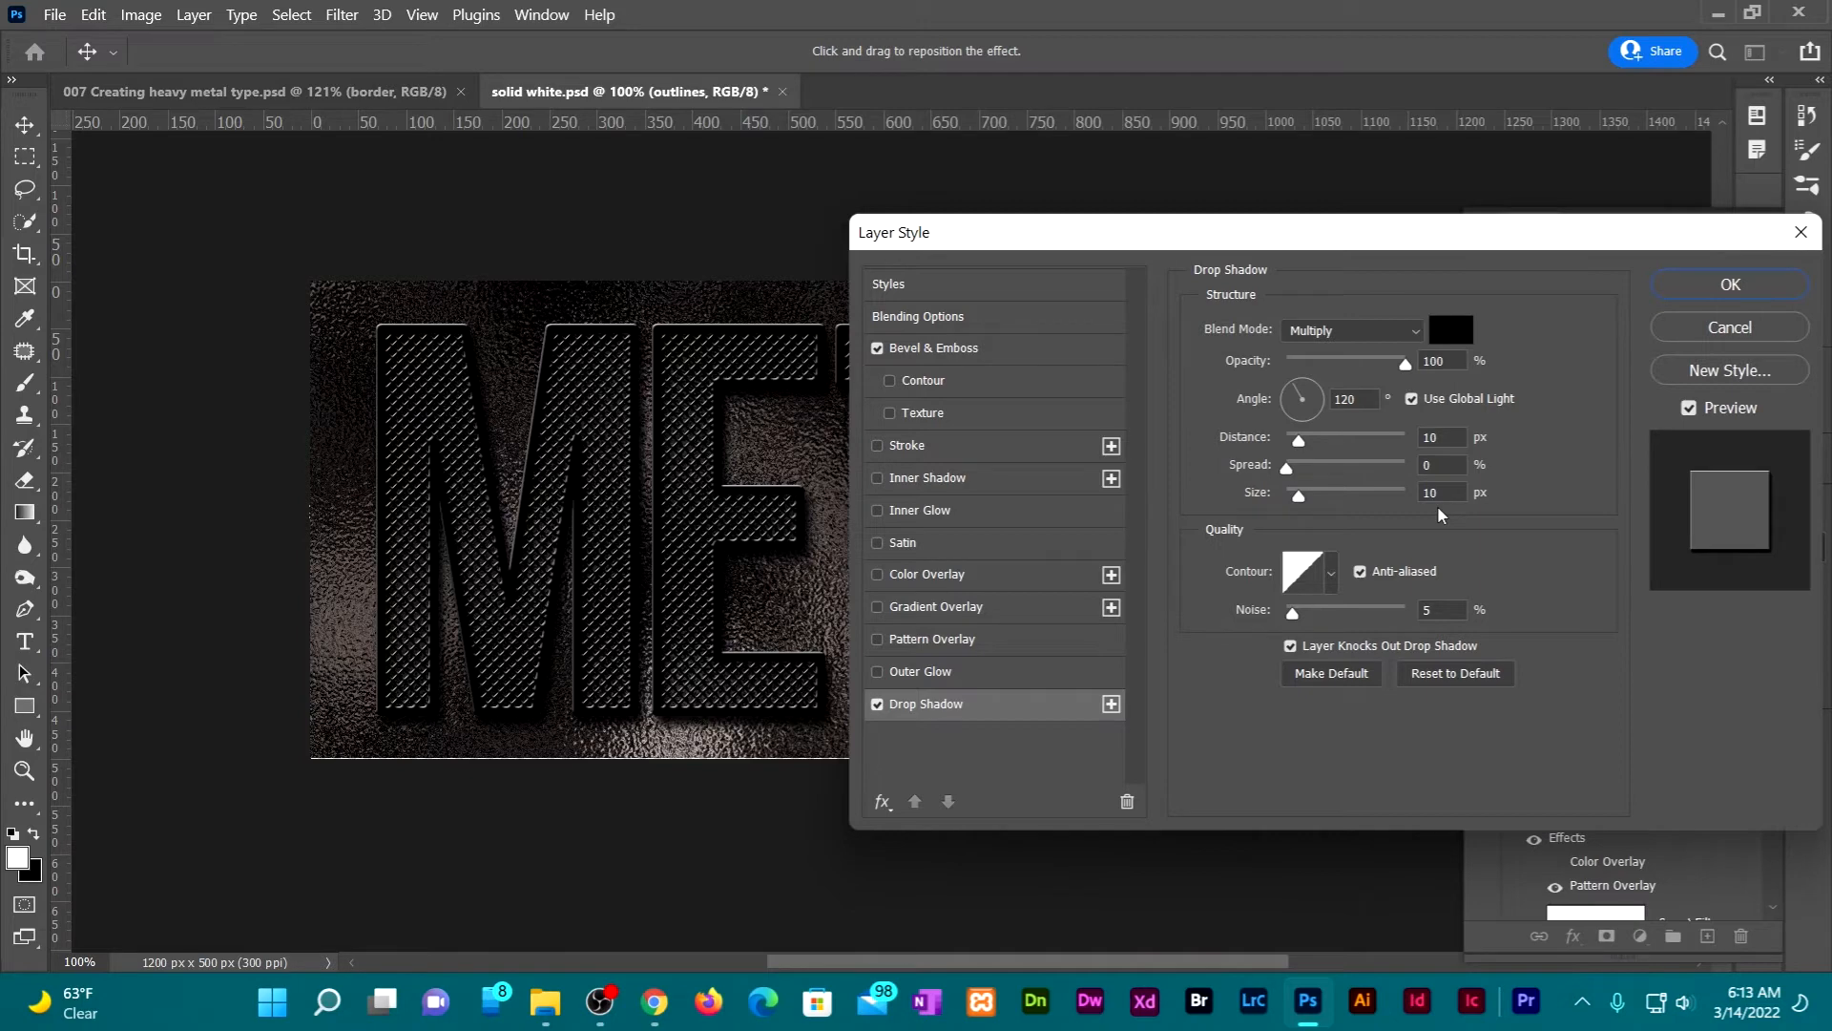
Add a Pattern Overlay effect using the Rusted Metal pattern from the Patterns folder inside Legacy Patterns
left_click(922, 641)
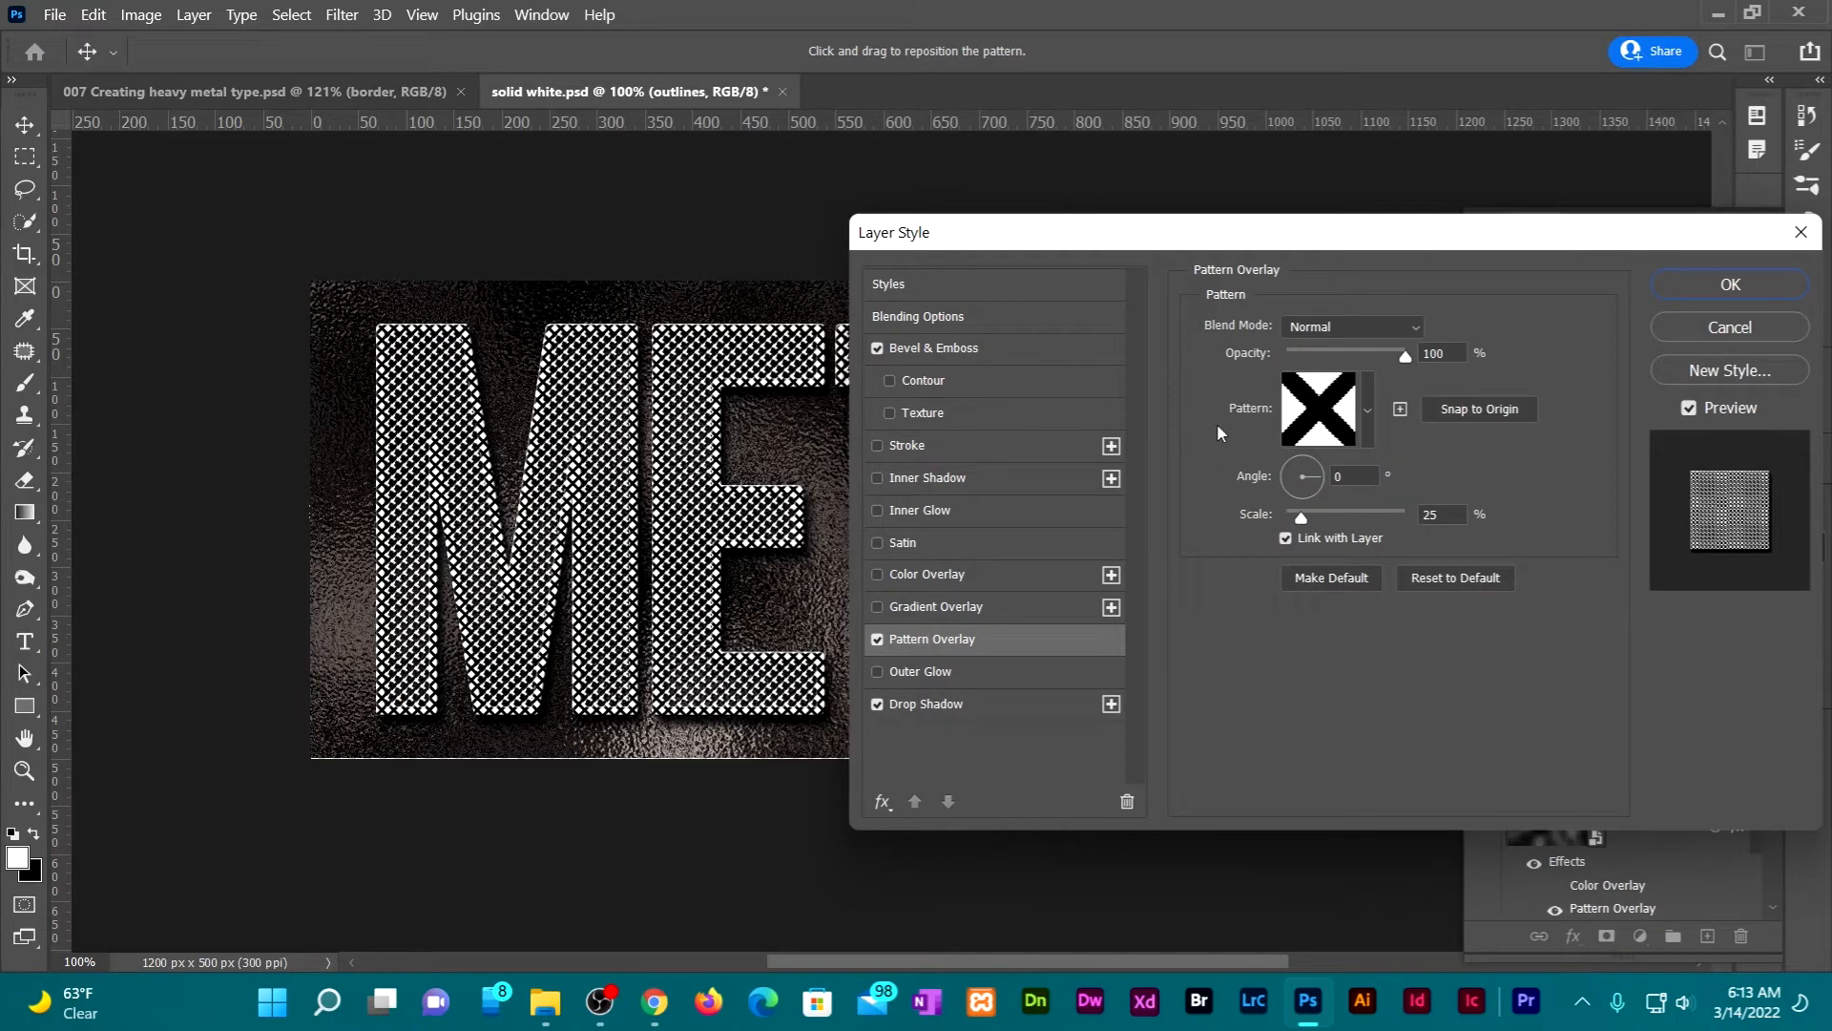
left_click(1369, 411)
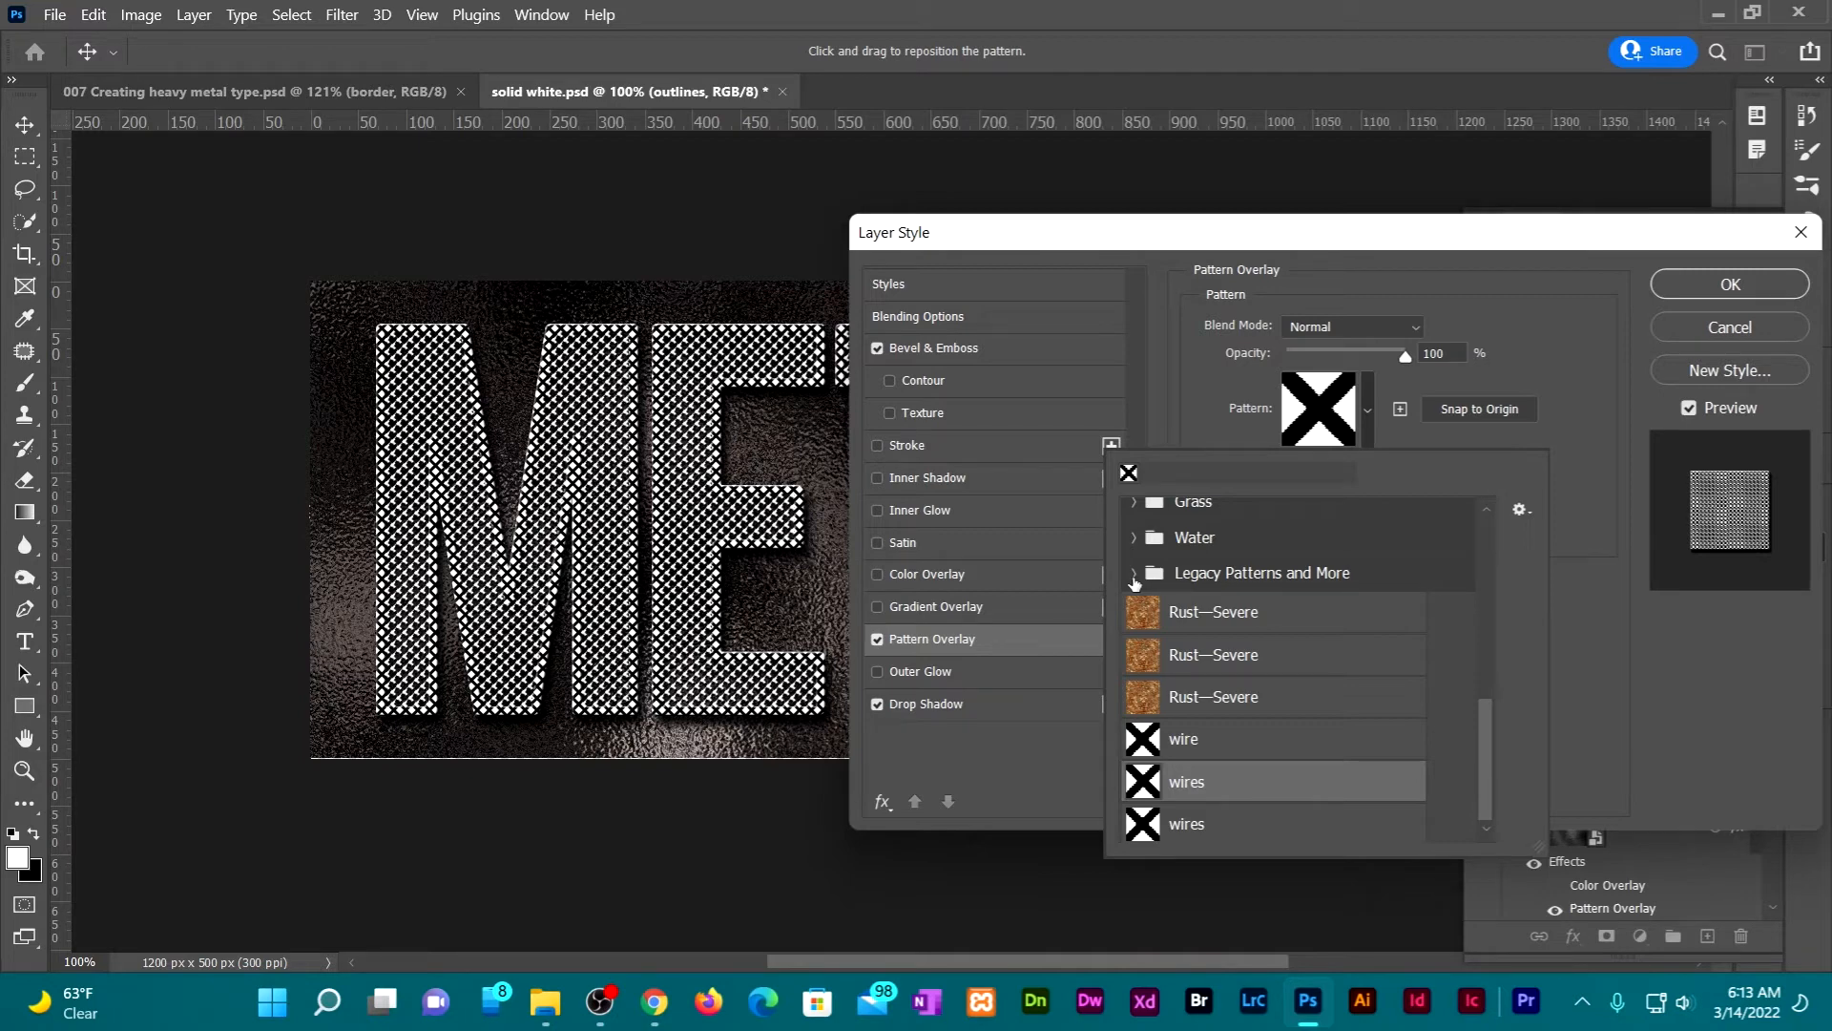
left_click(1133, 574)
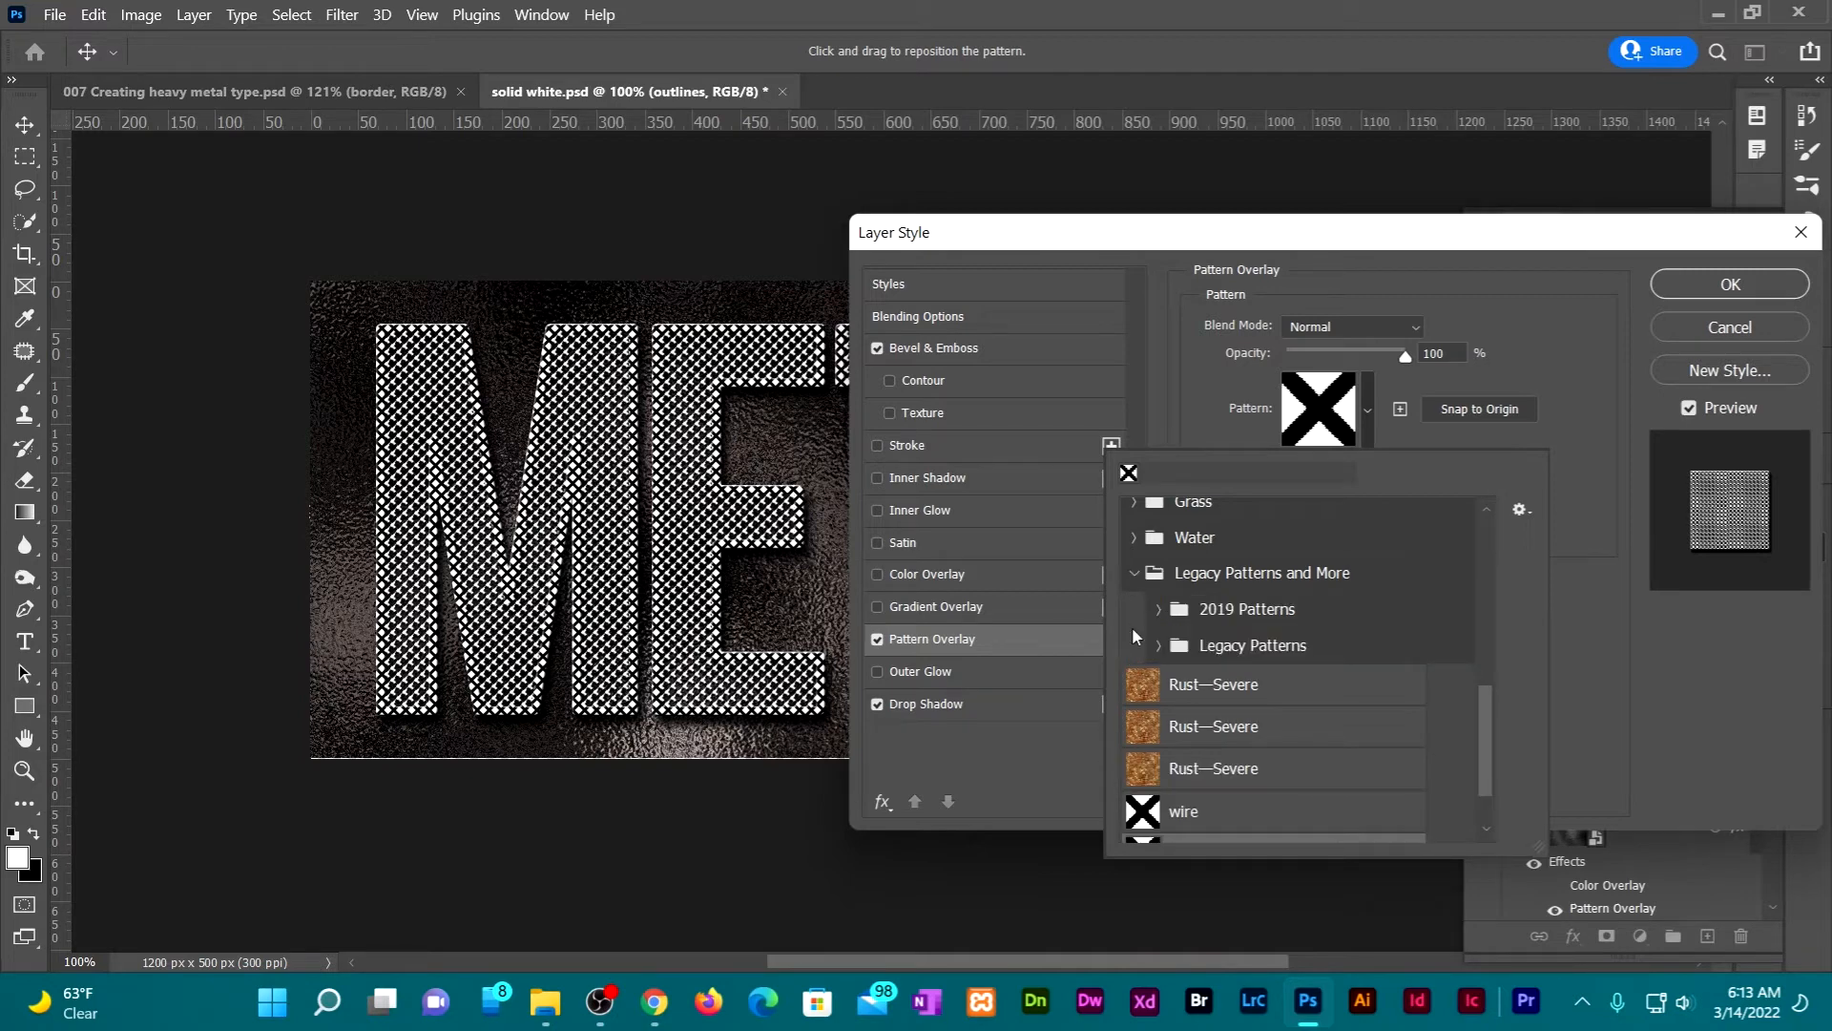
left_click(1159, 647)
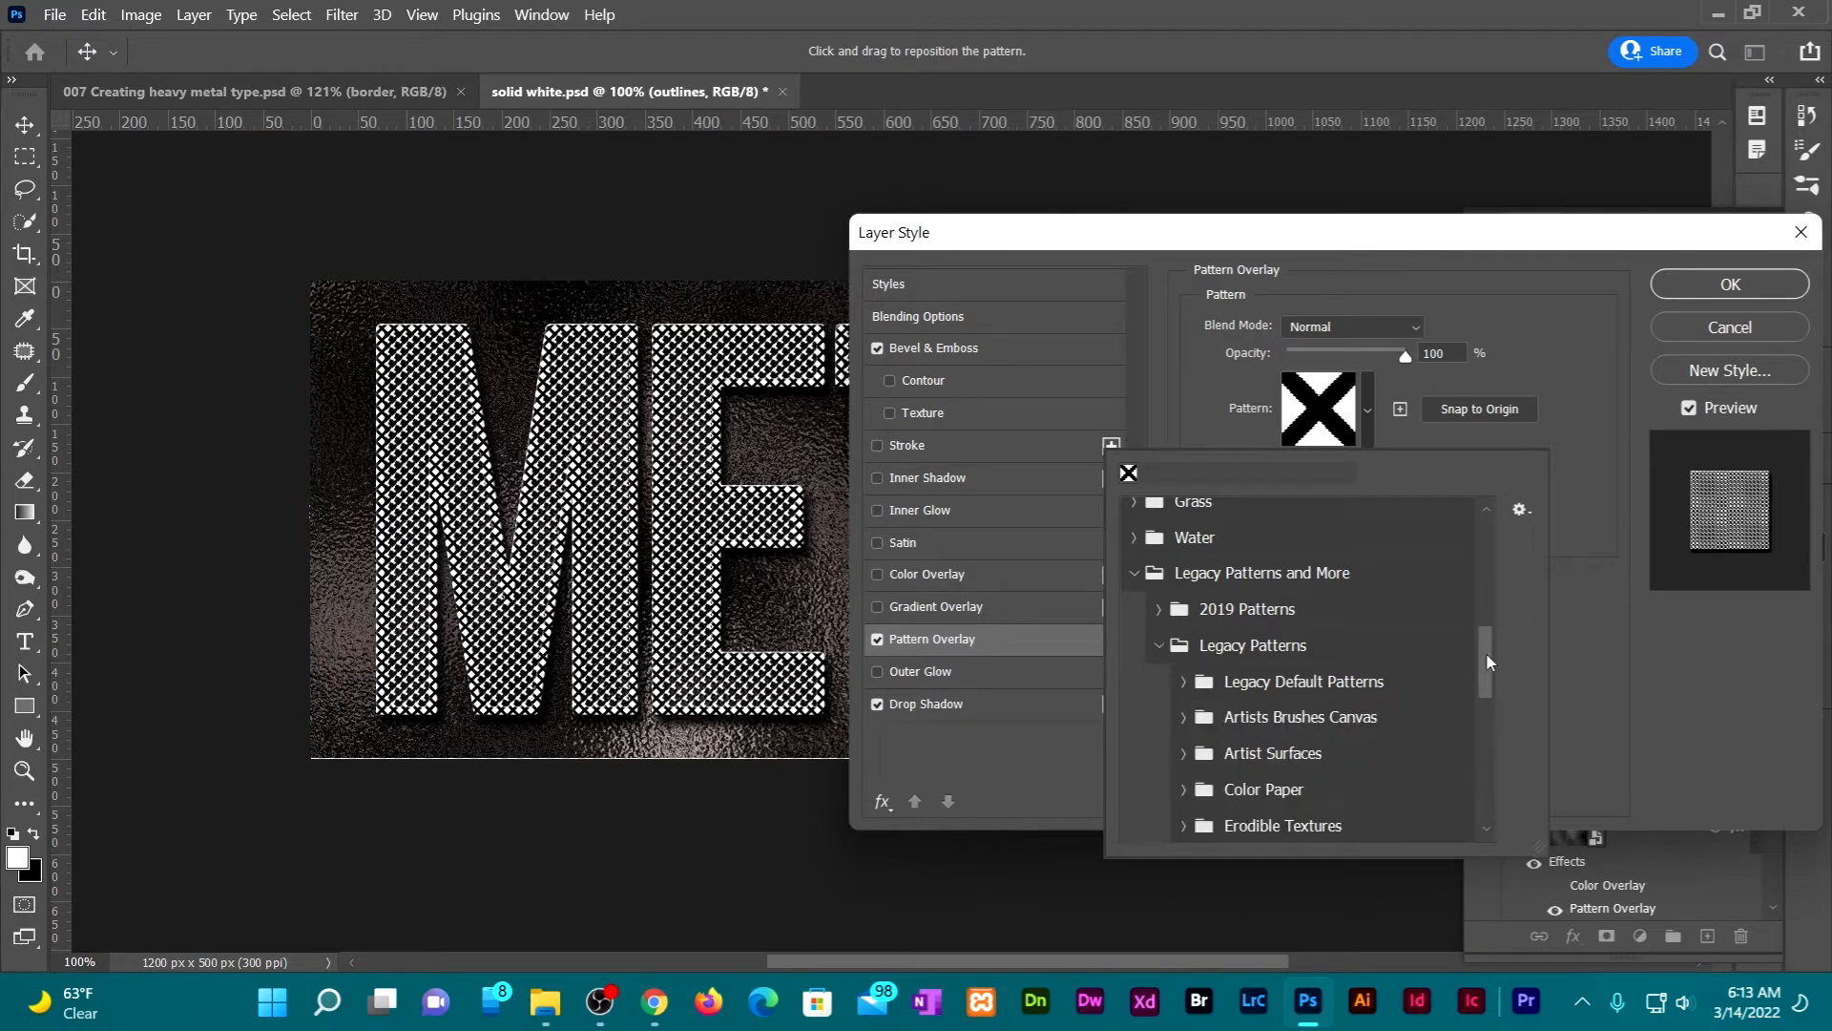
left_click_drag(1487, 662, 1496, 736)
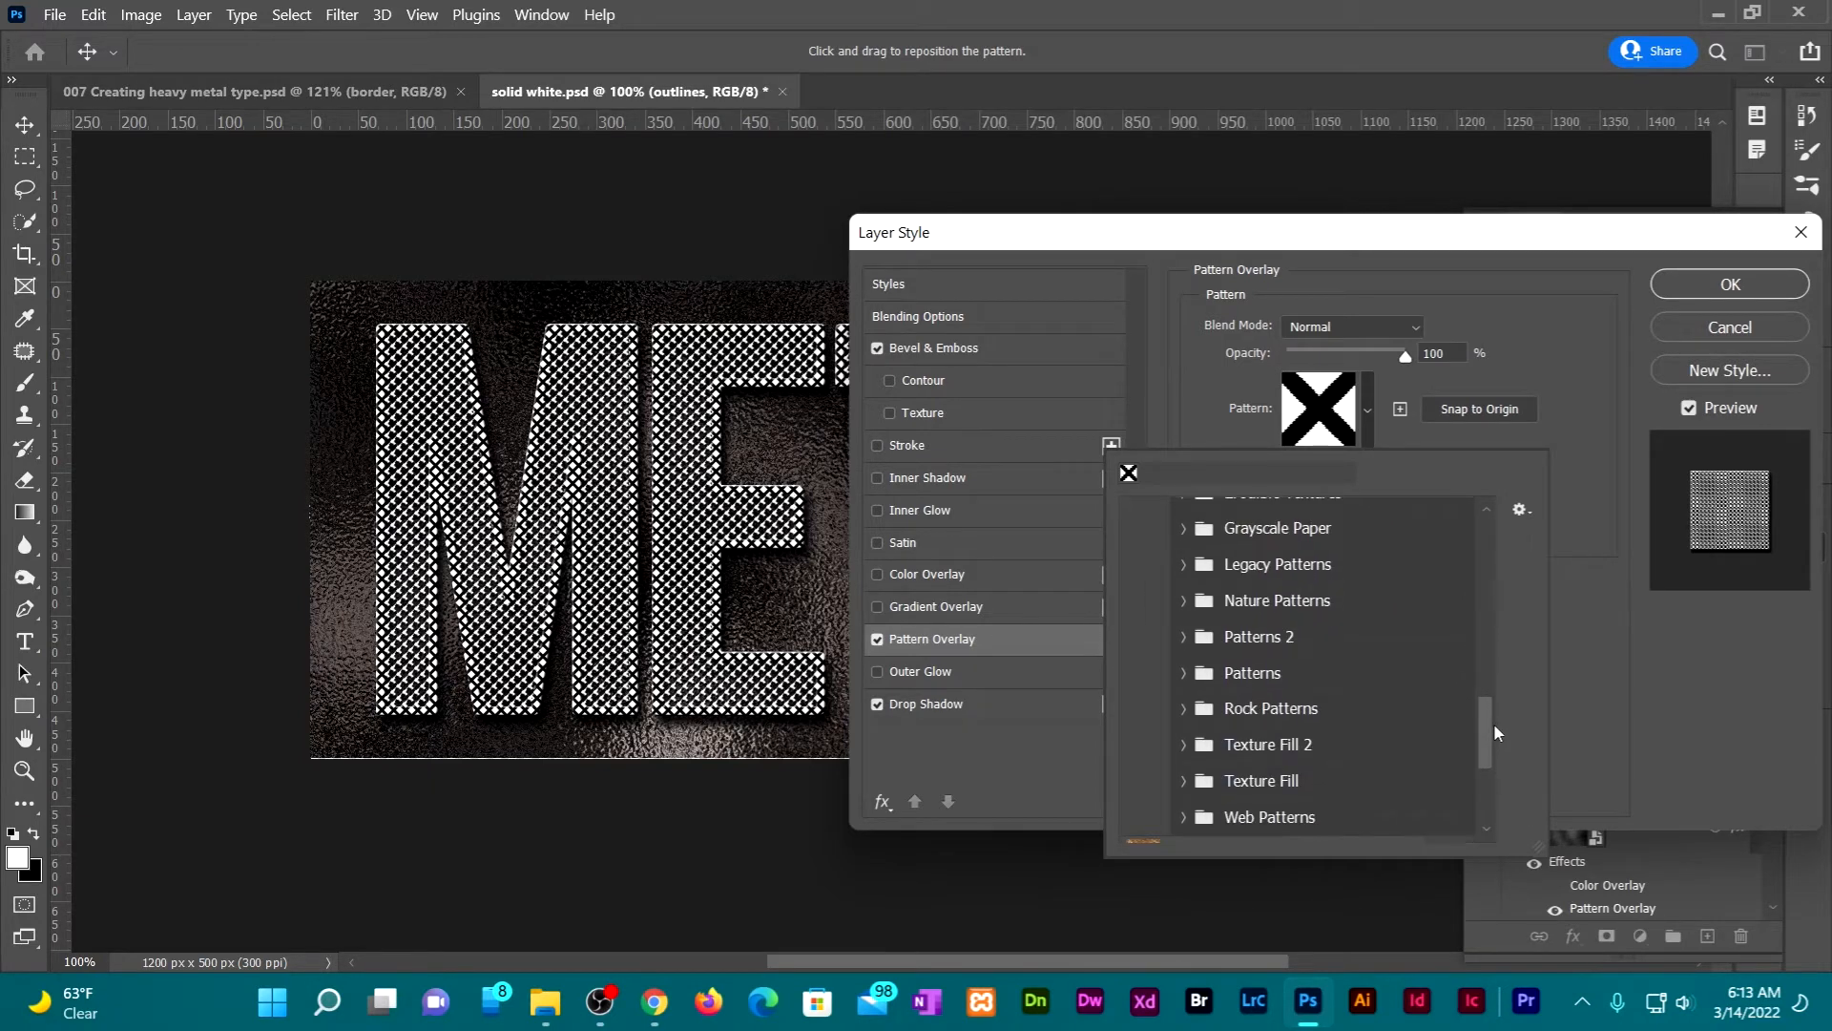
left_click(1183, 676)
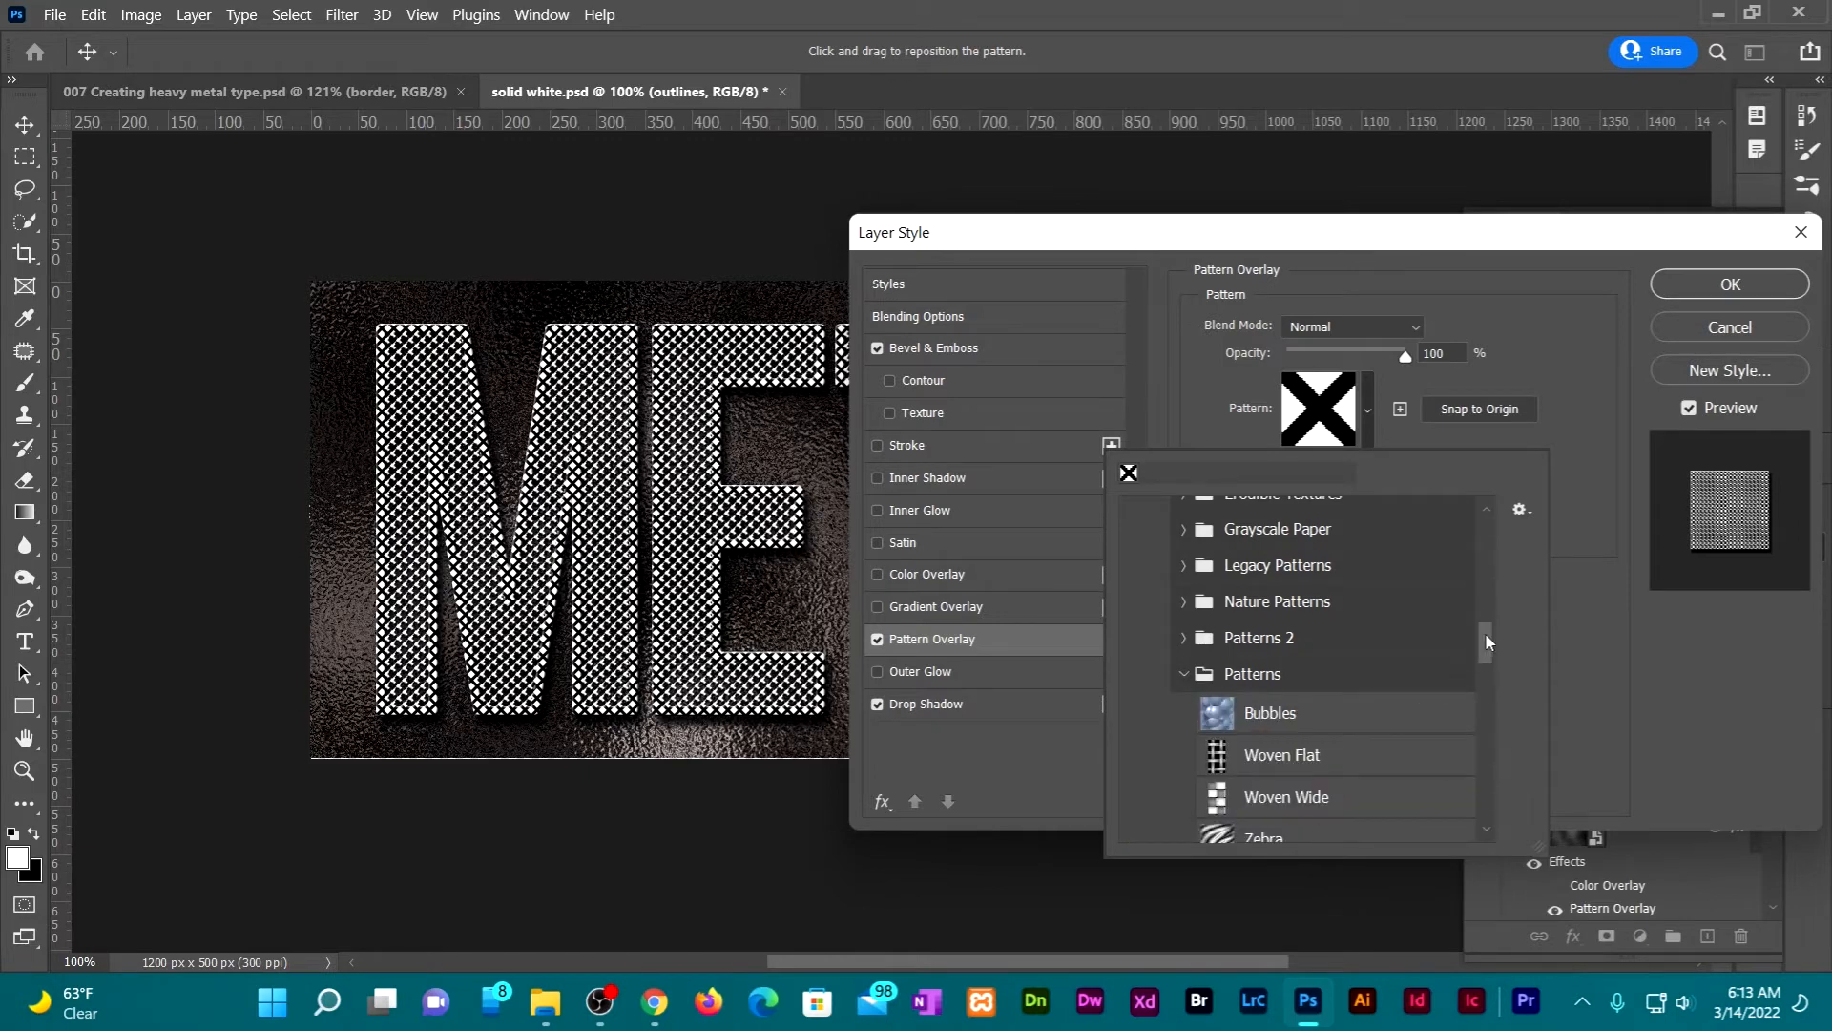
left_click_drag(1487, 642, 1486, 707)
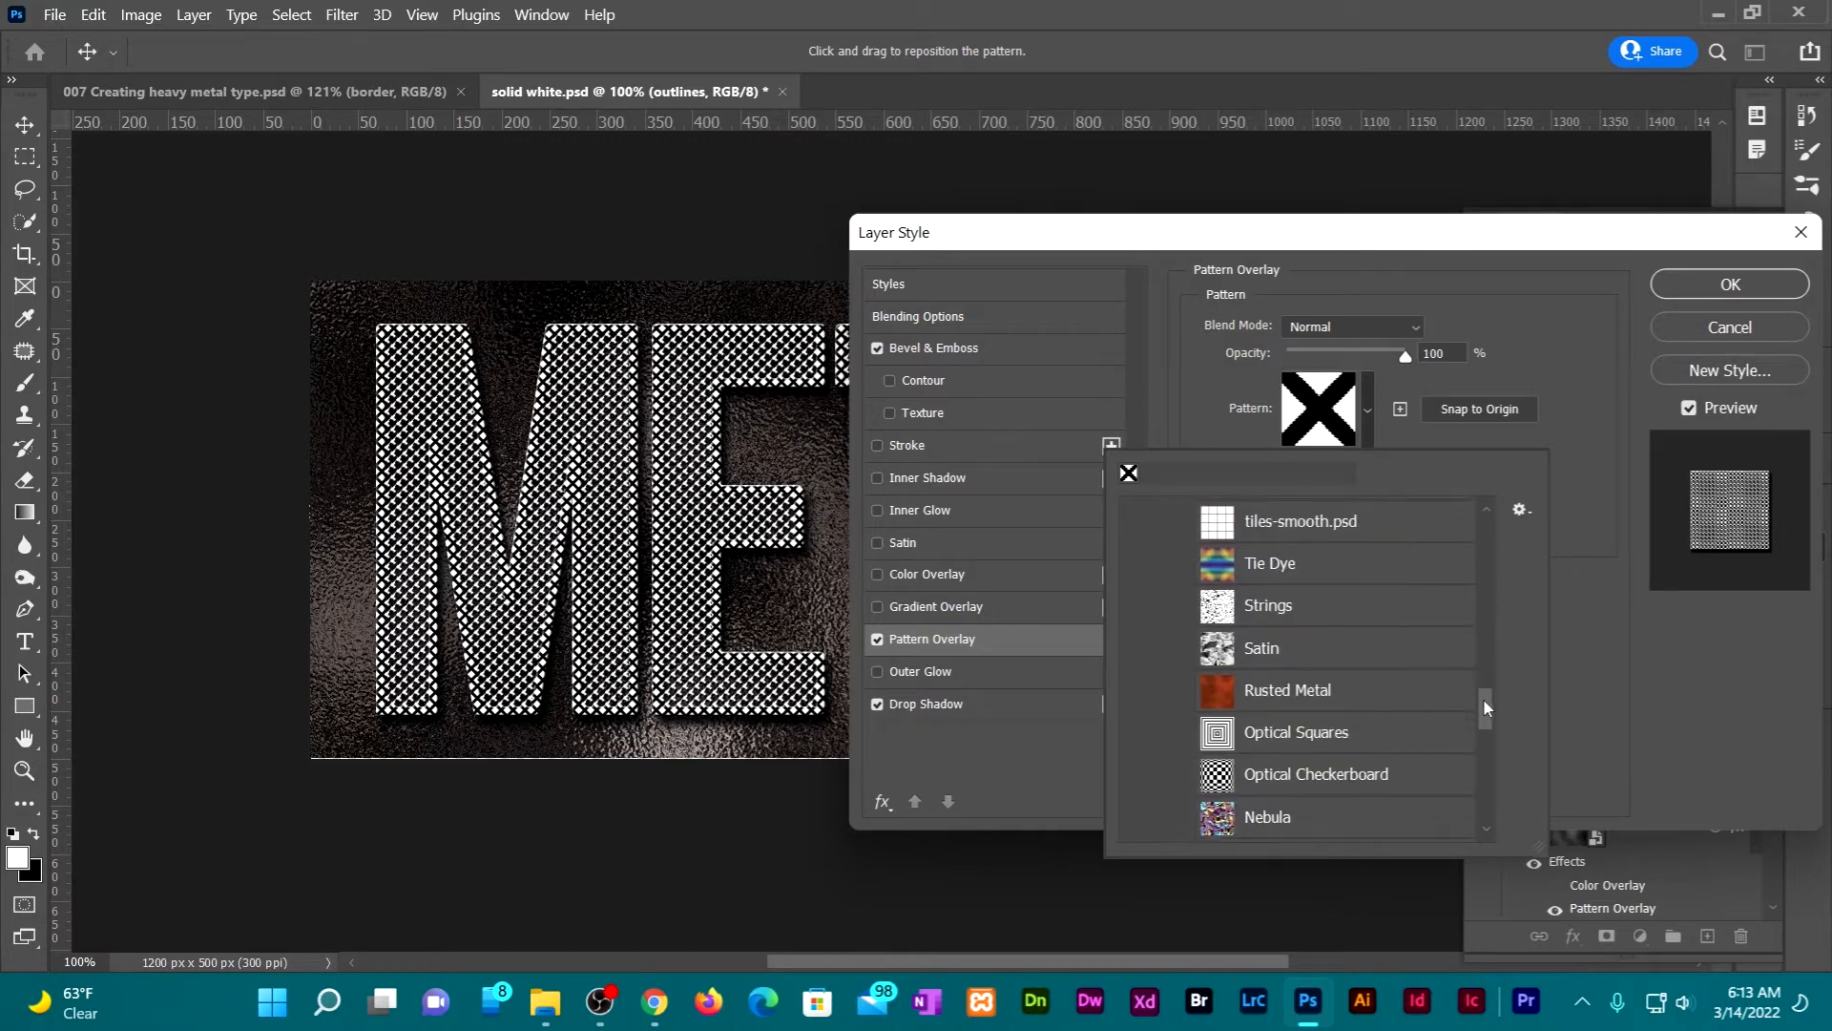
left_click(1224, 693)
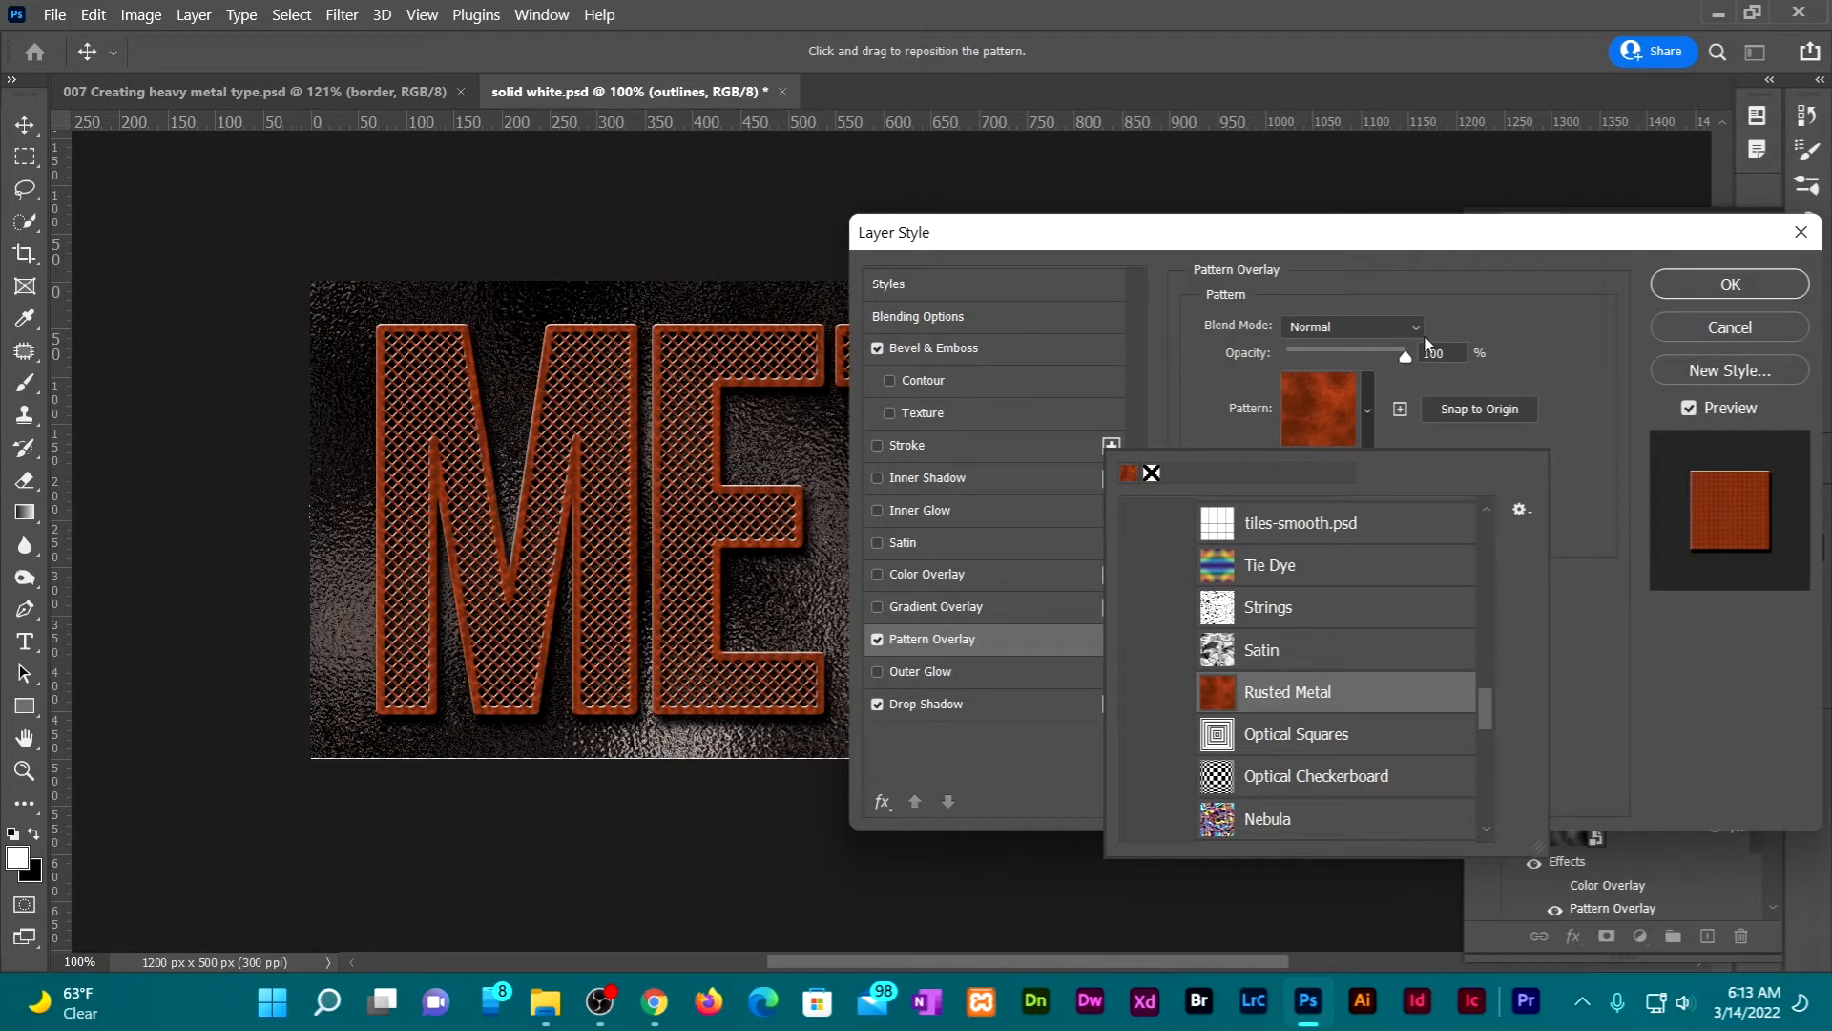
Set the pattern overlay's blend mode to Overlay and its opacity to 50%, and apply the layer style
left_click(1420, 328)
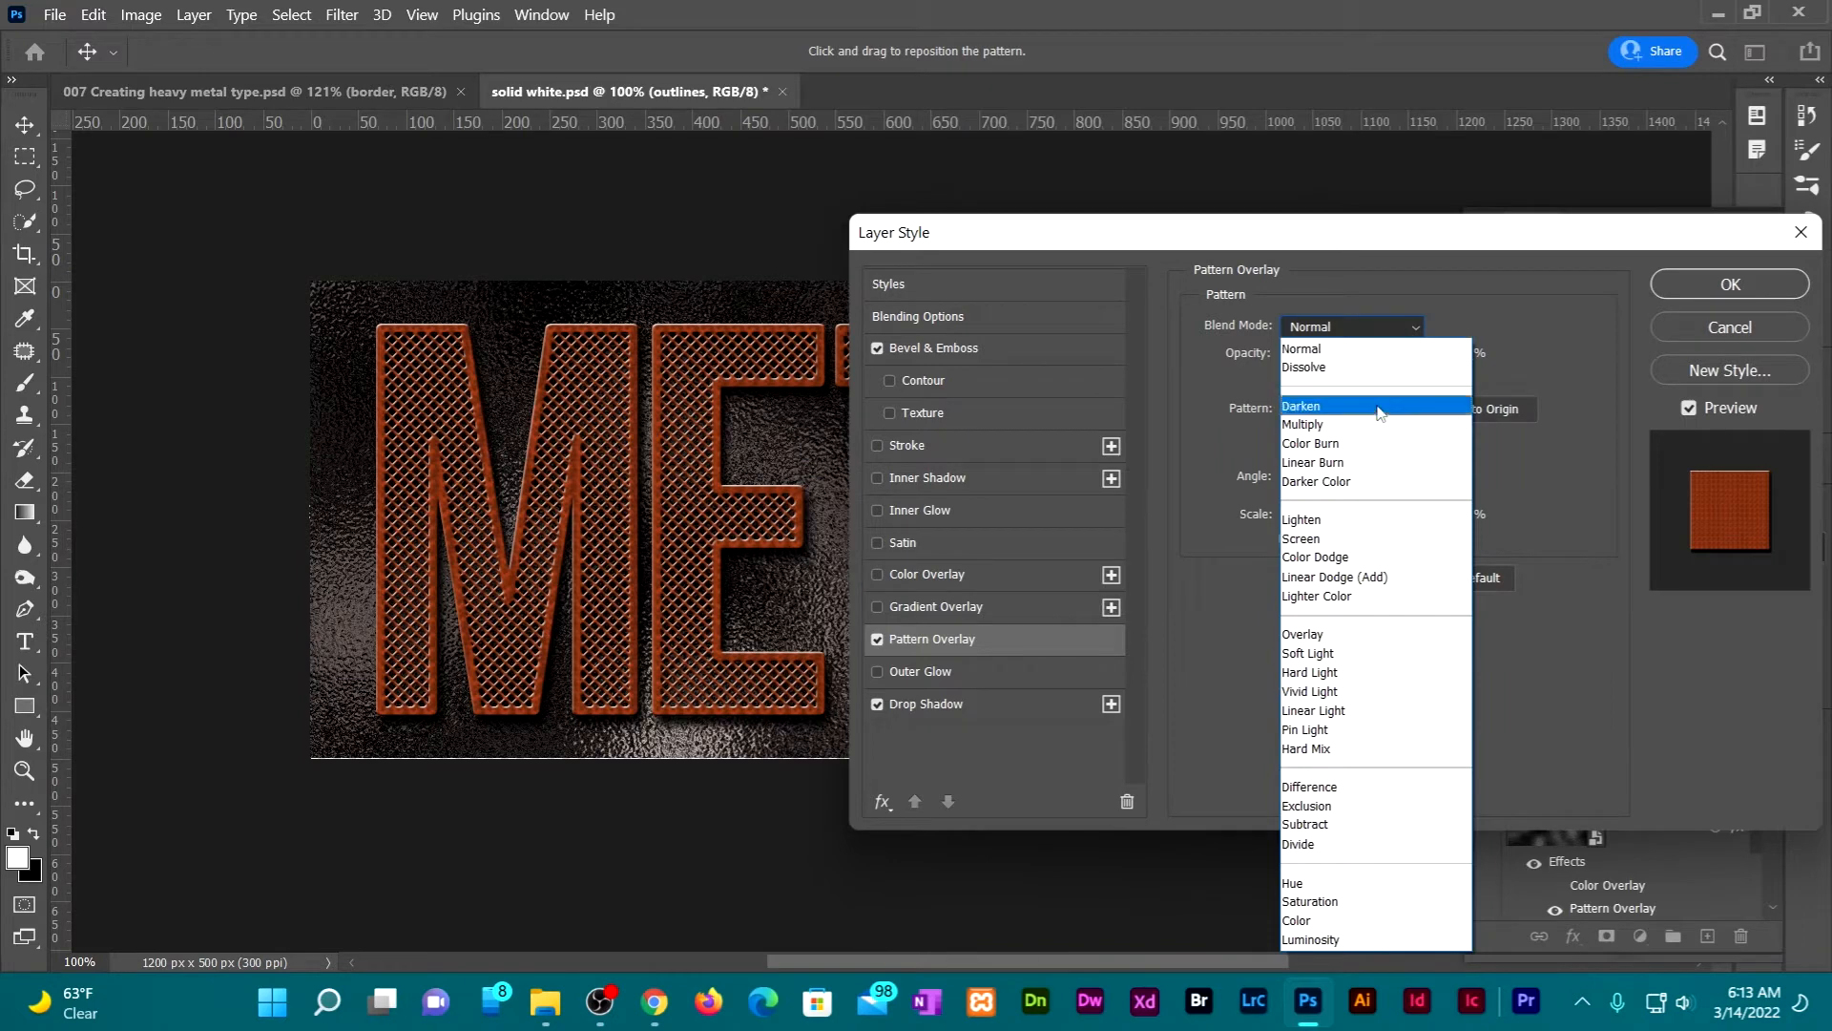
left_click(1337, 634)
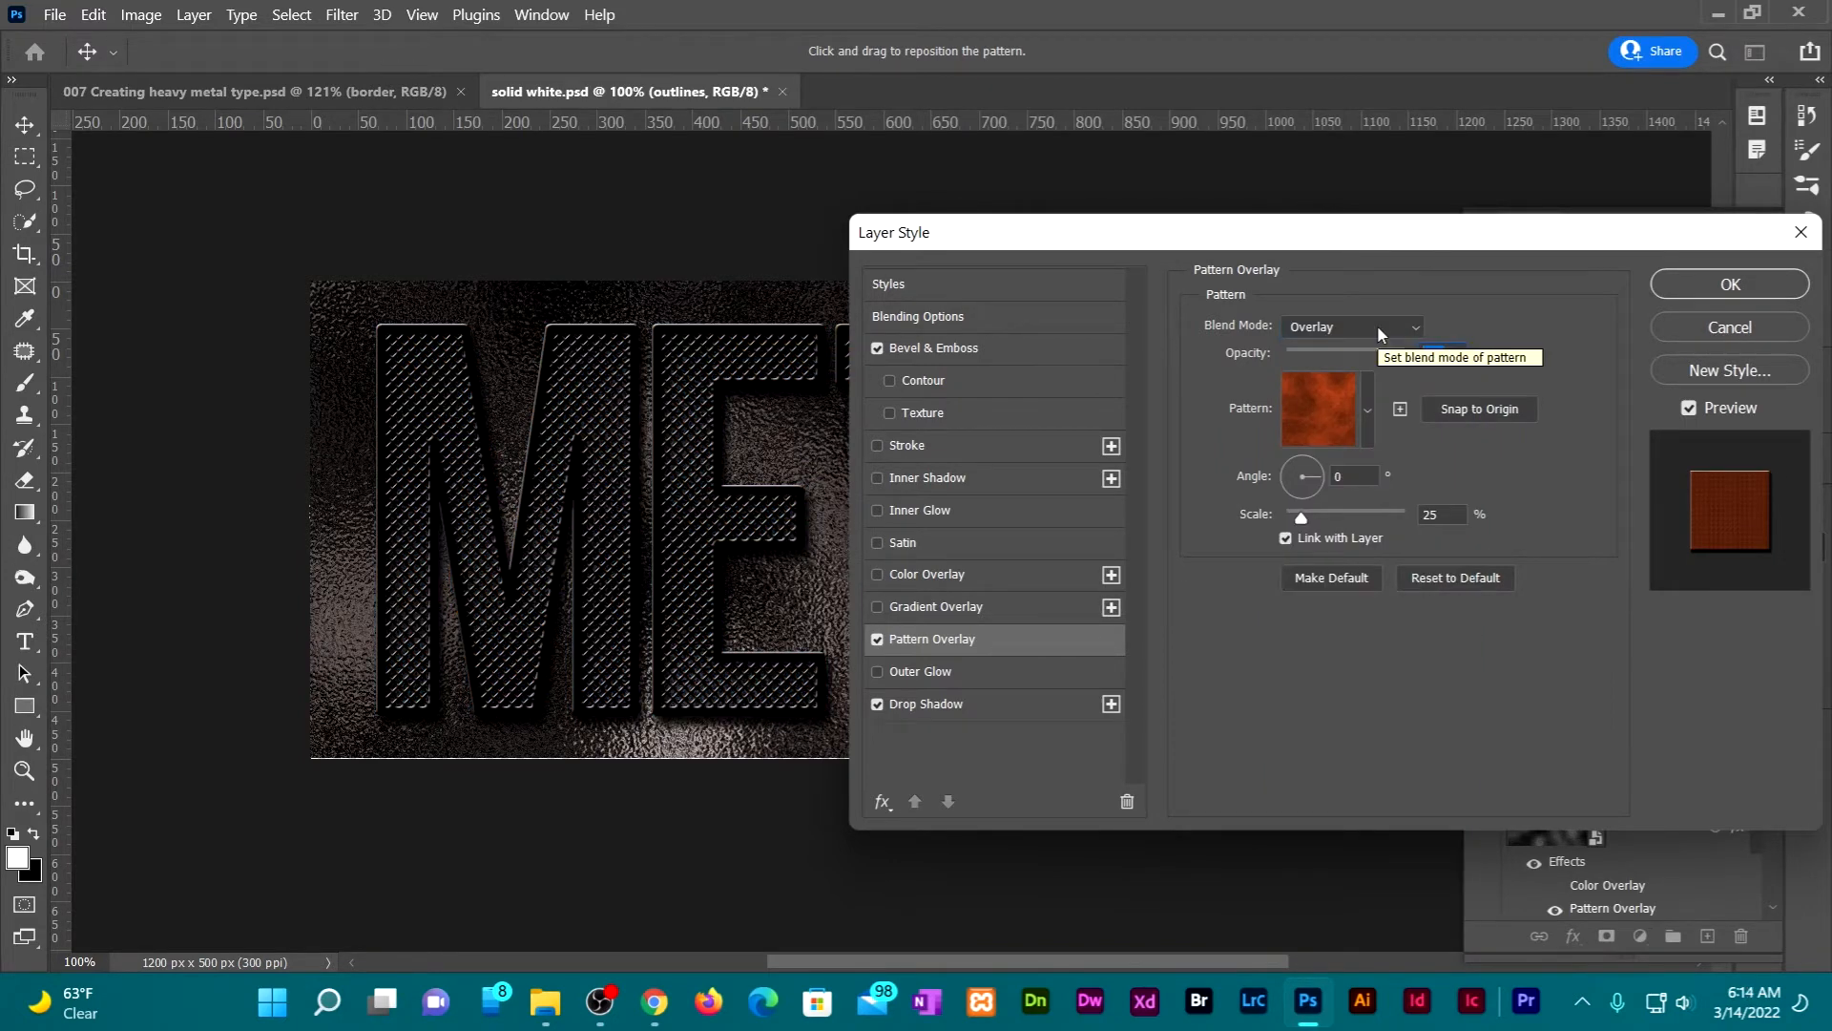
type("50")
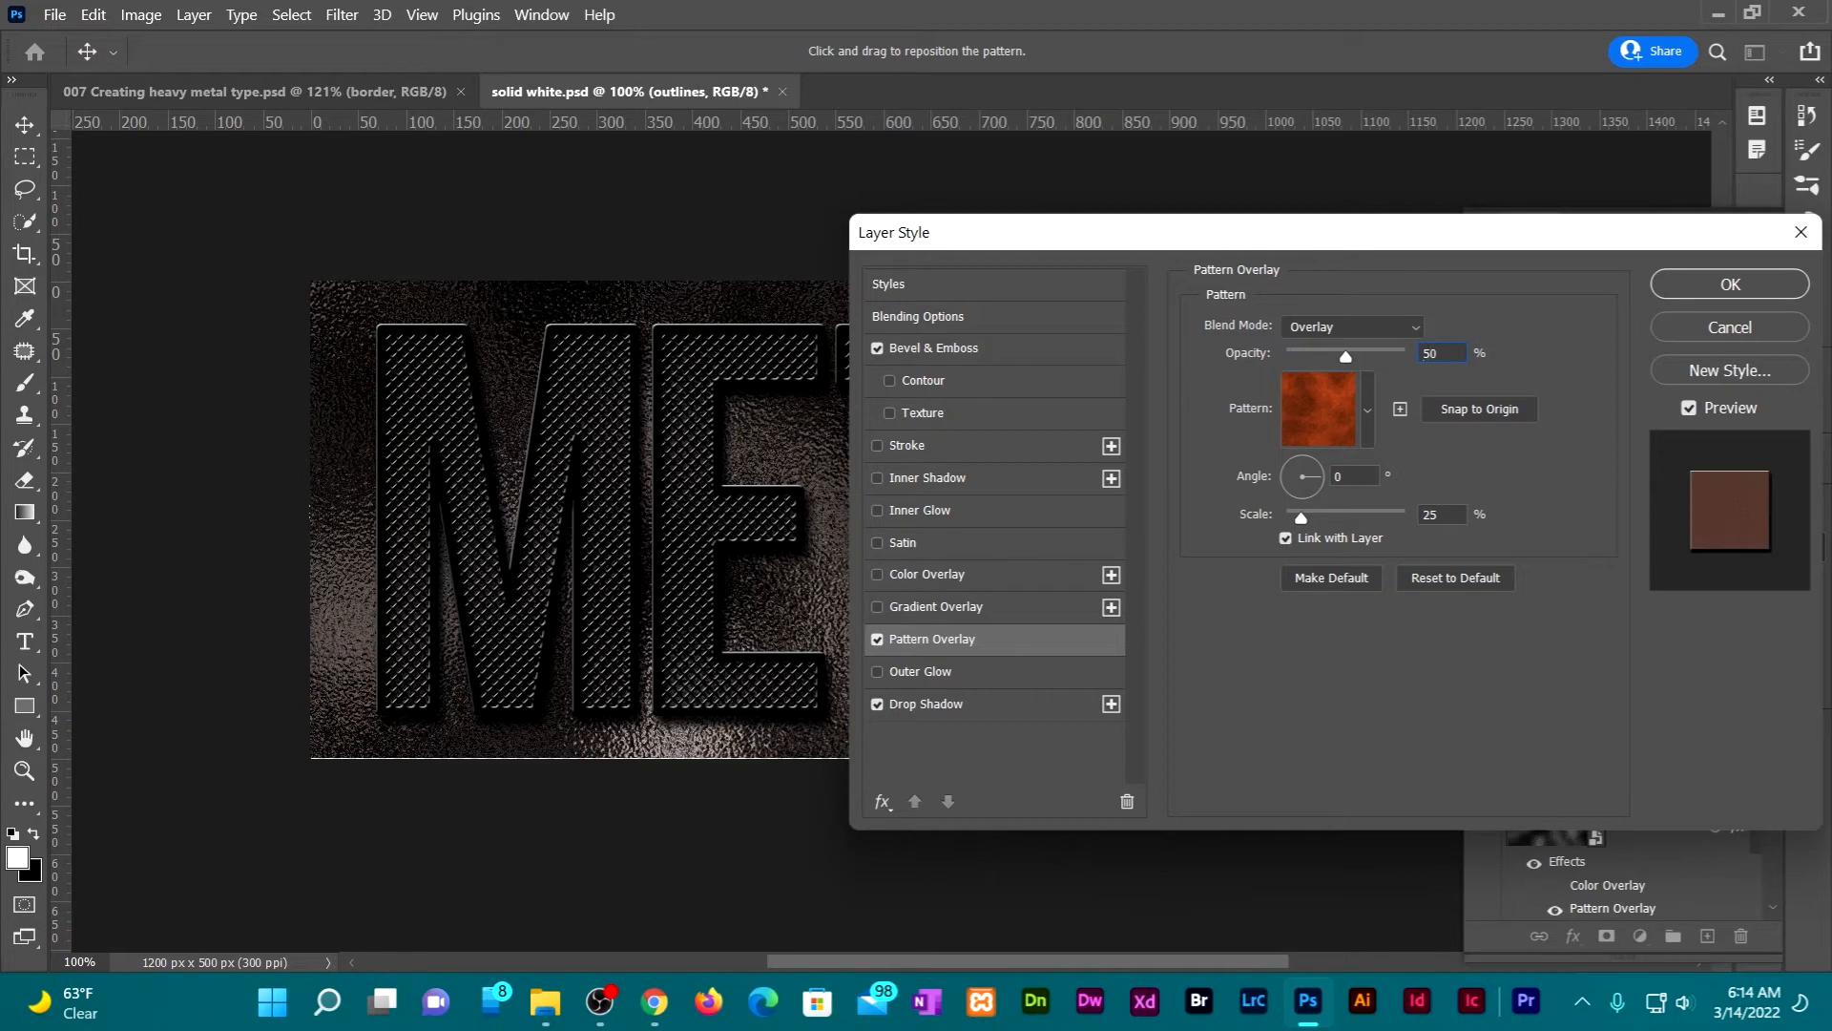
left_click(1704, 285)
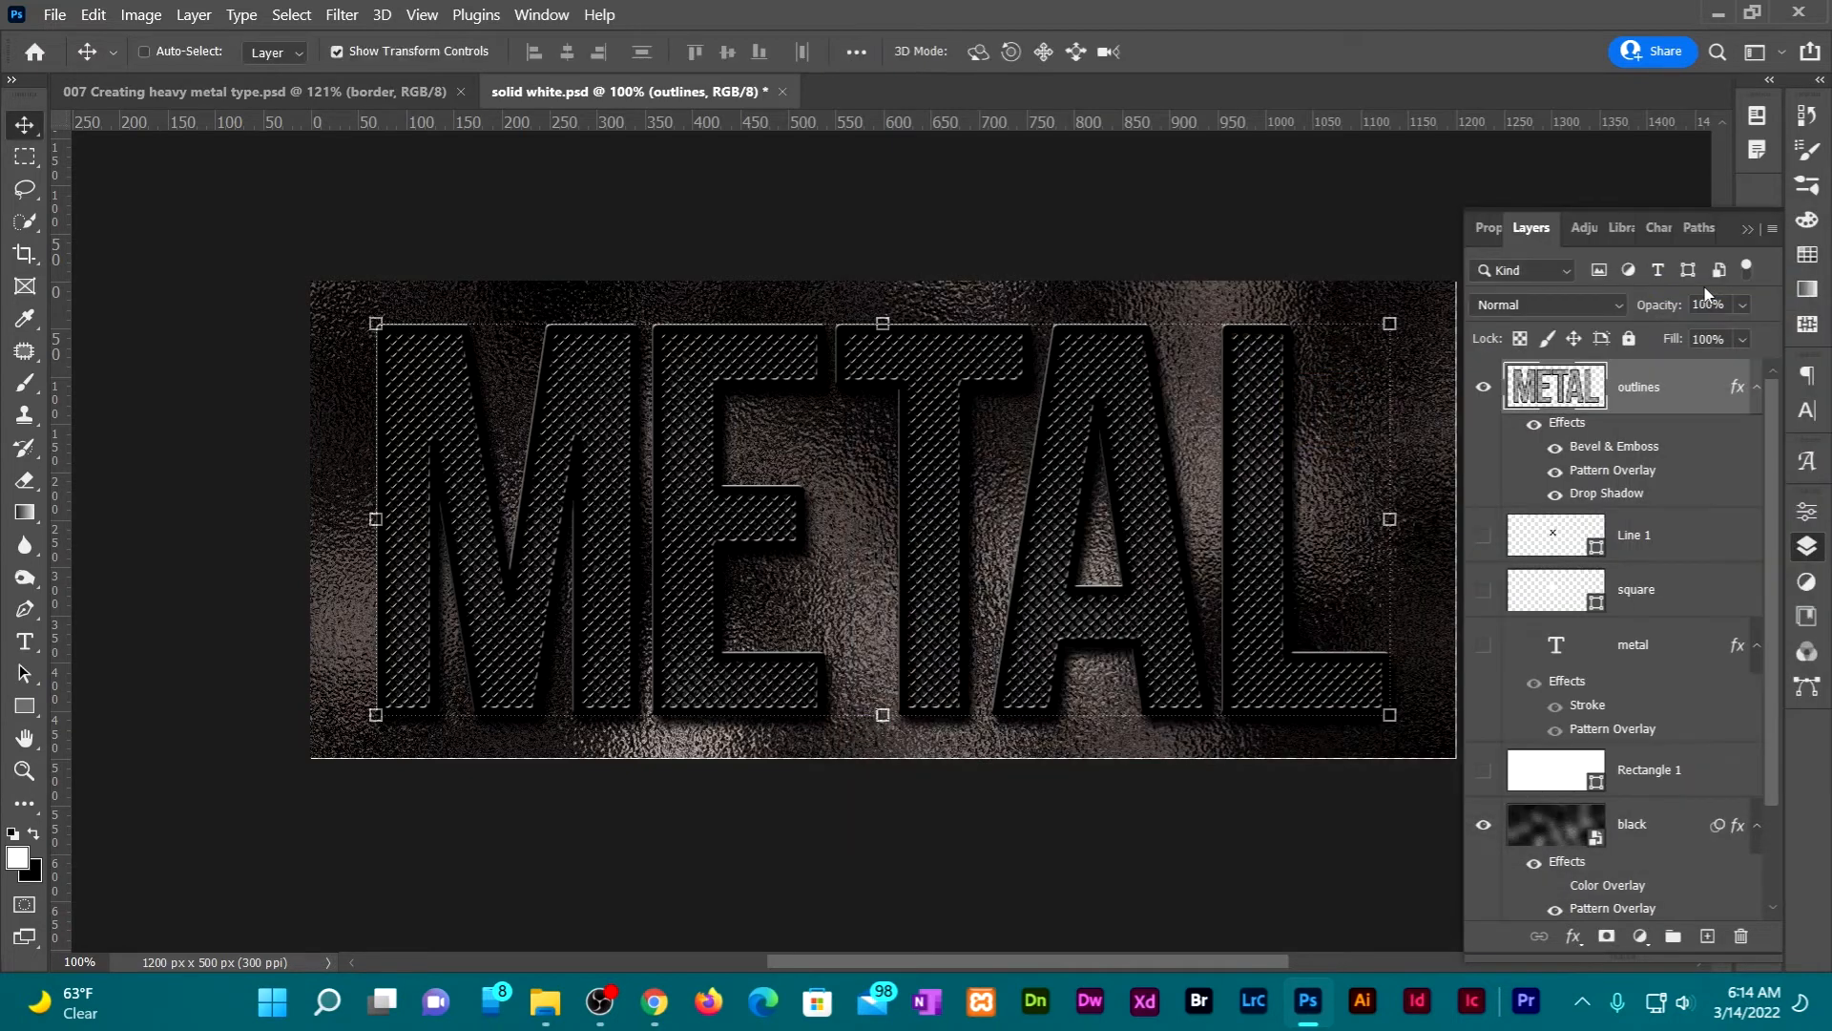
Set the outlines layer's fill to 0%
left_click(1713, 337)
type("0")
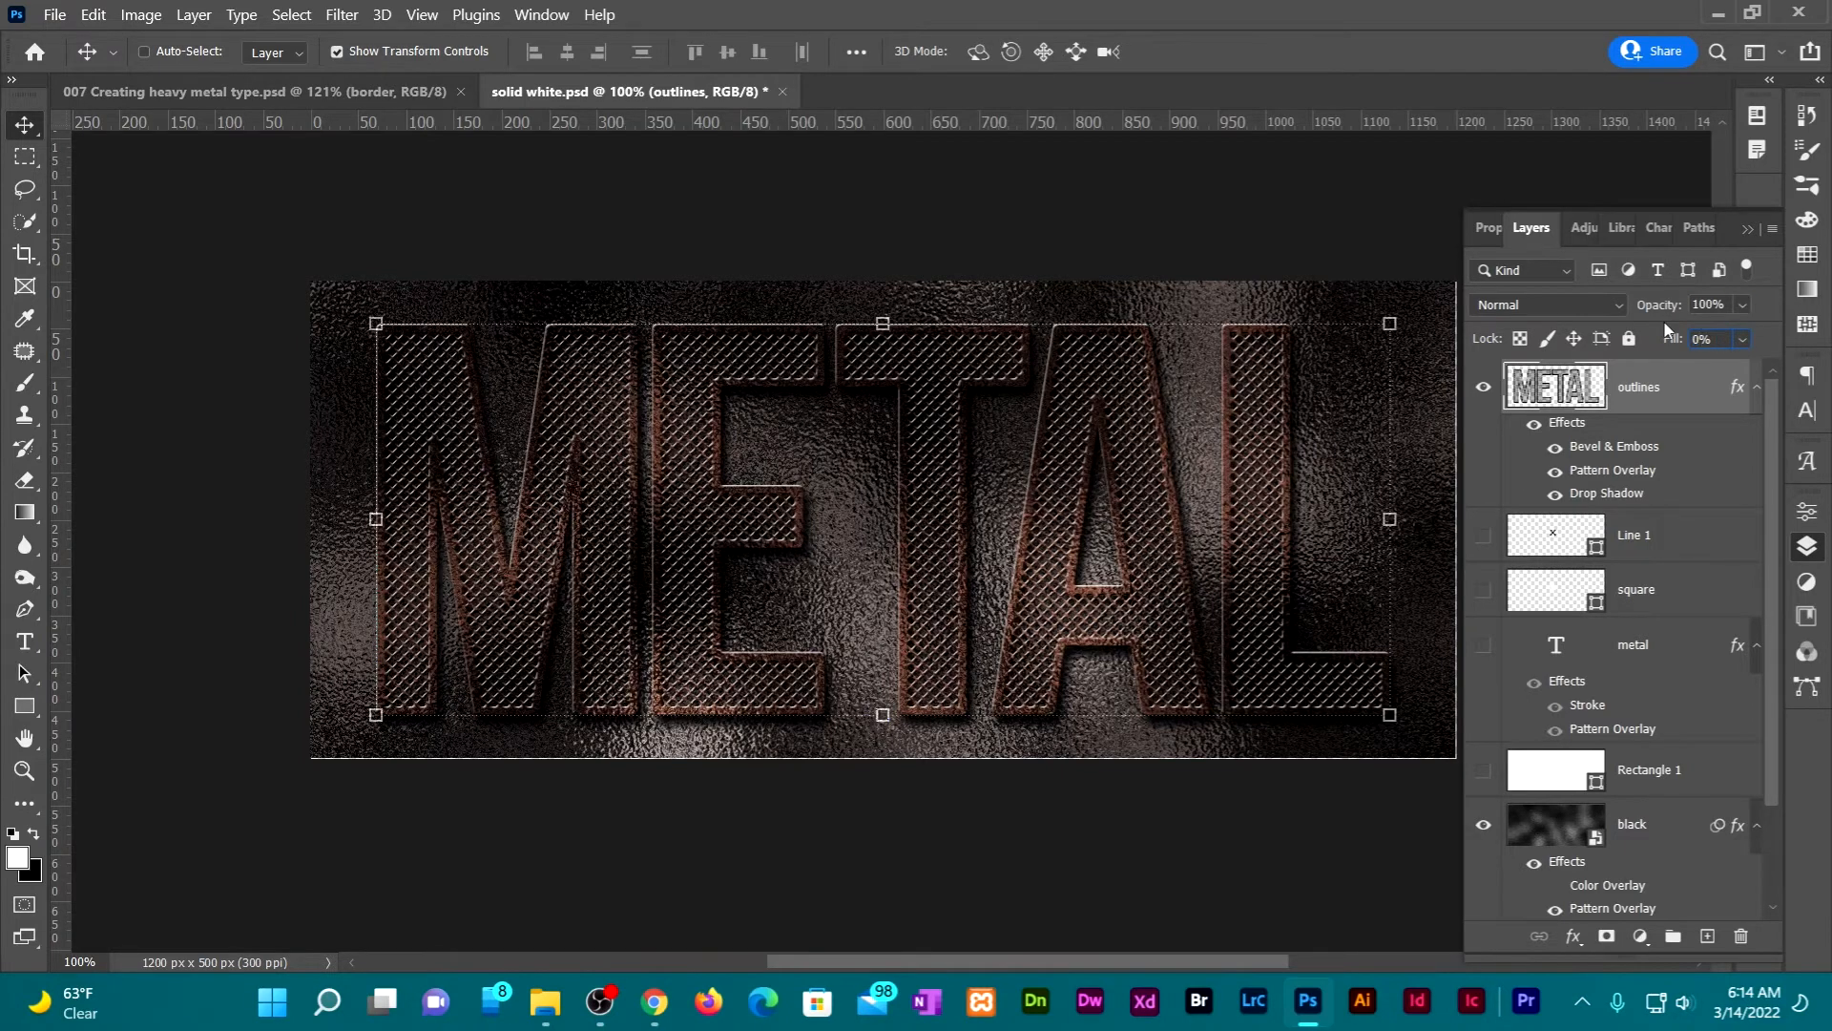
key("Tab")
Hide the outlines layer and show the metal text layer with its Pattern Overlay effect turned off
left_click(1483, 391)
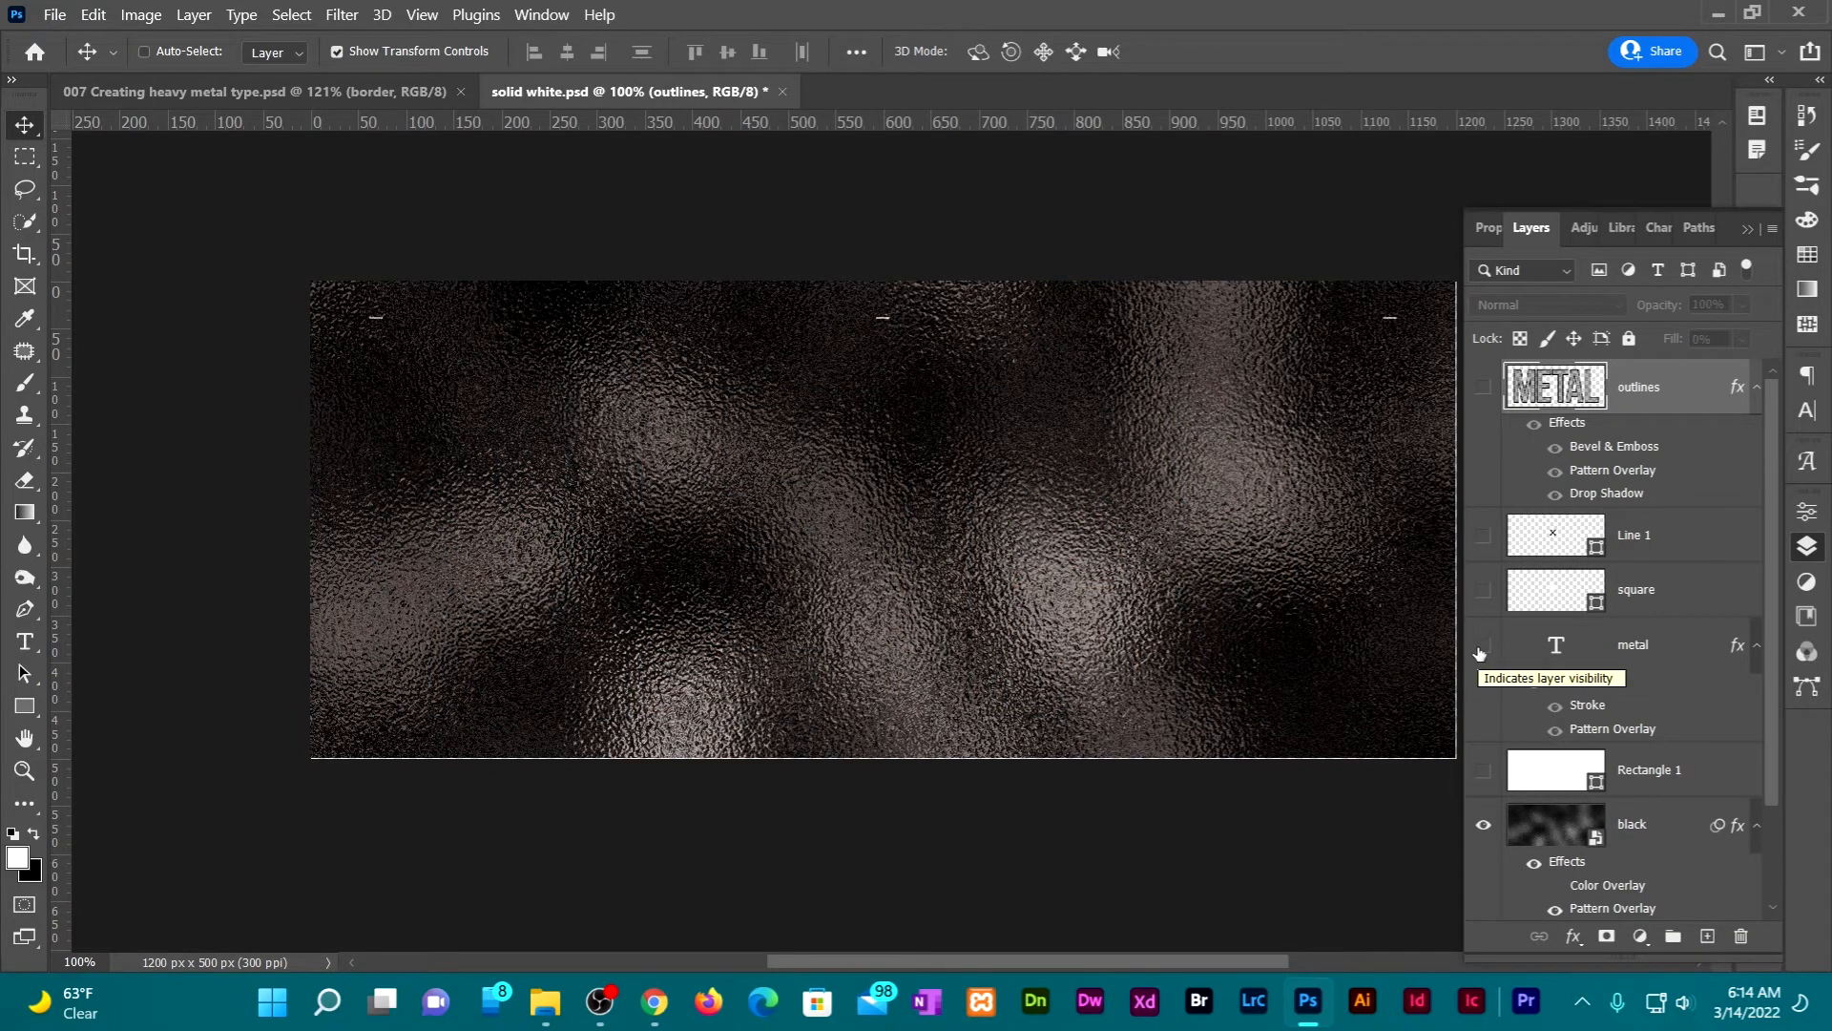
left_click(1482, 646)
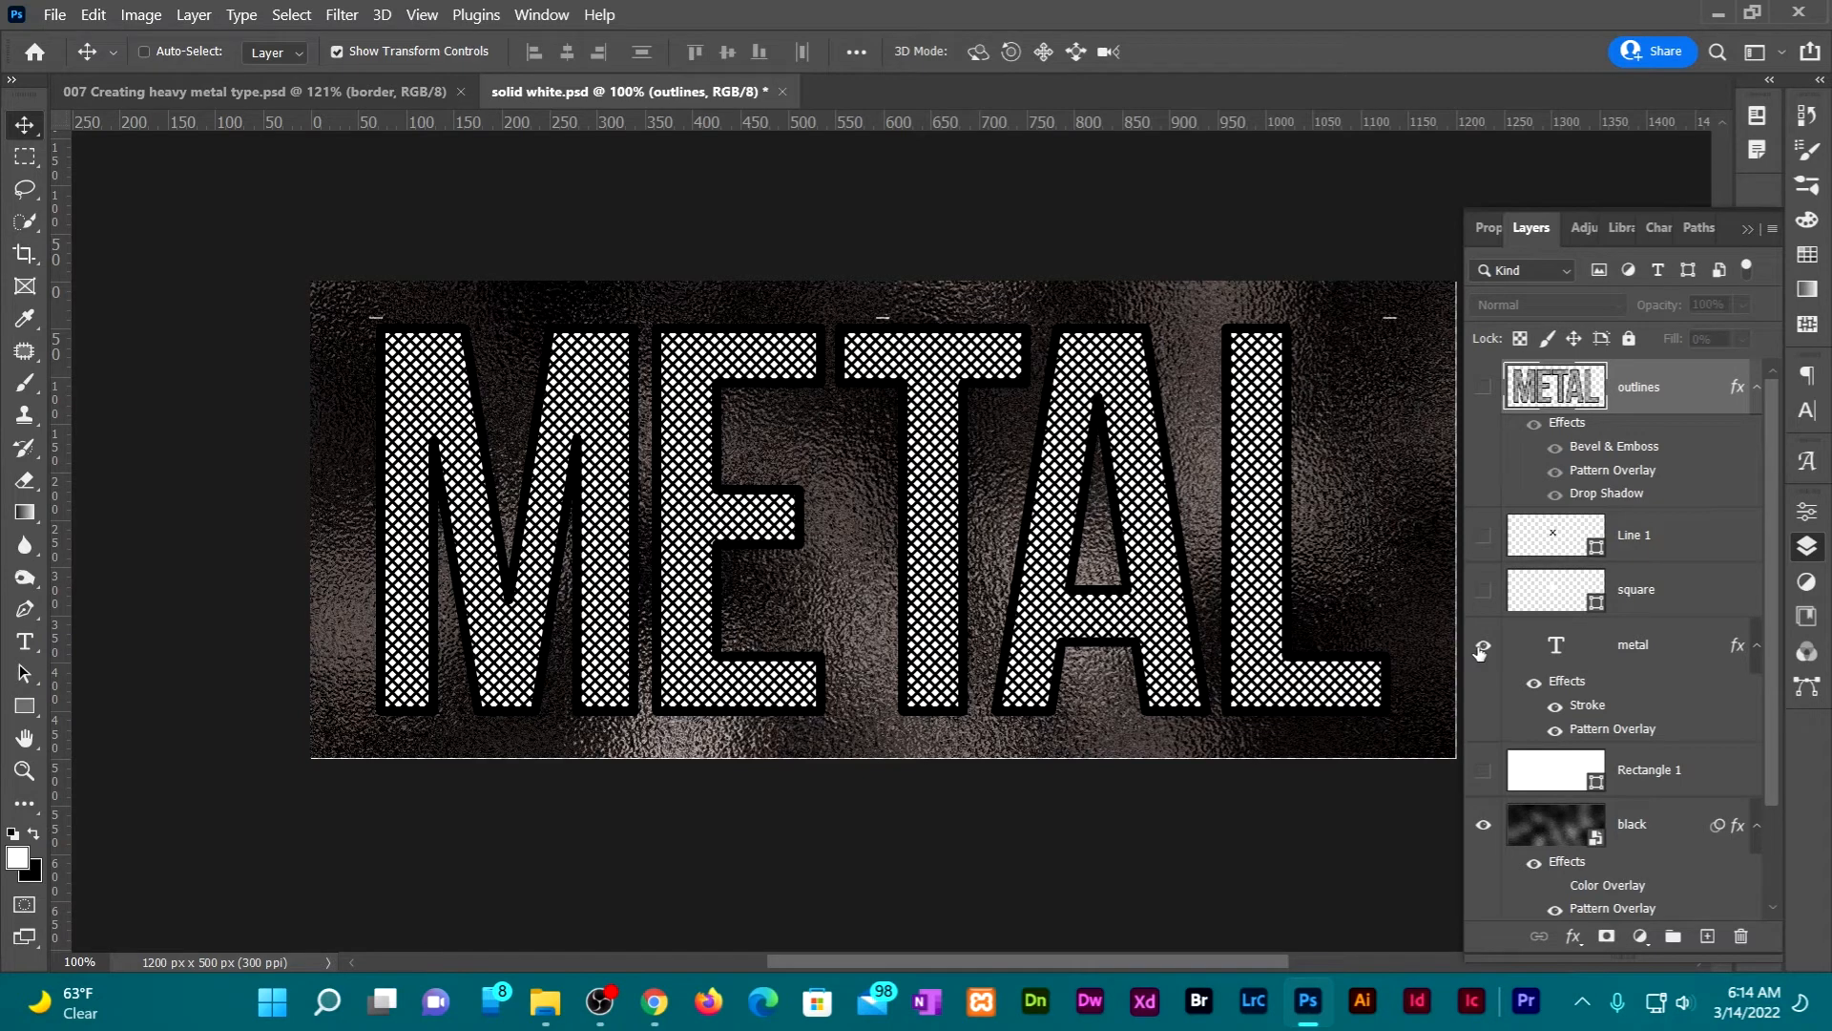
left_click(1556, 731)
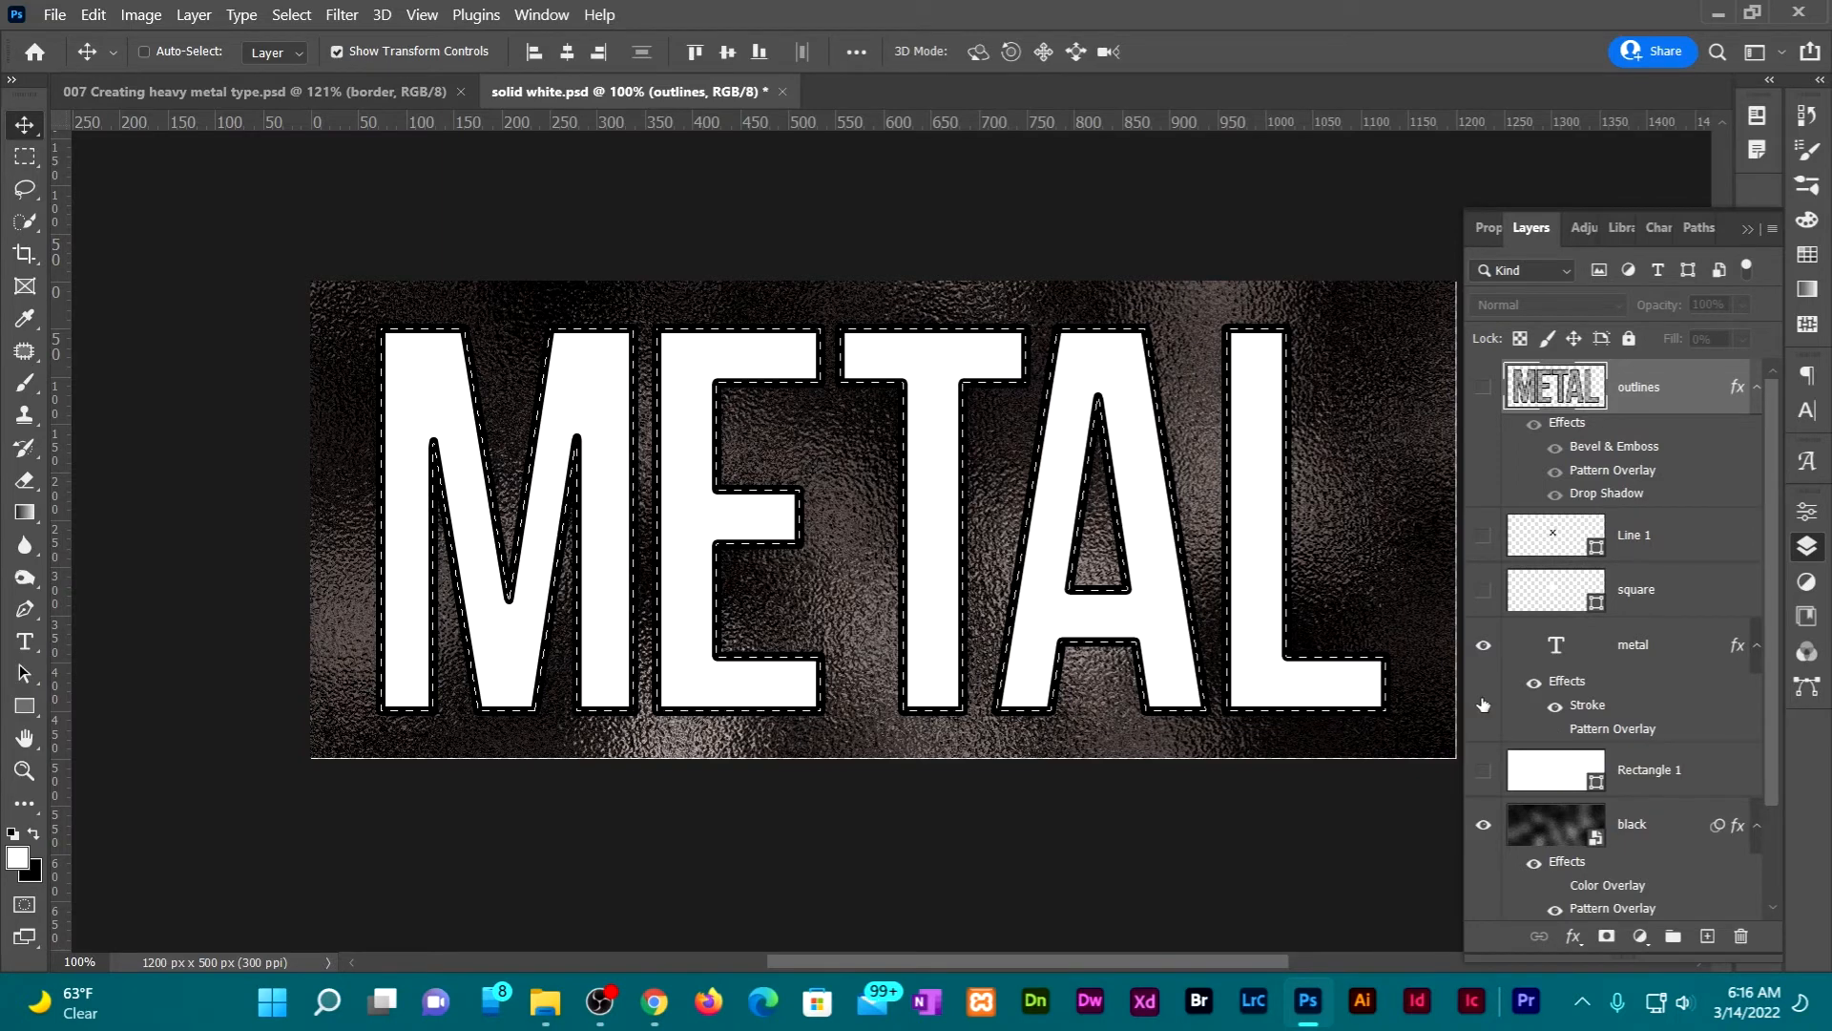
key("ctrl")
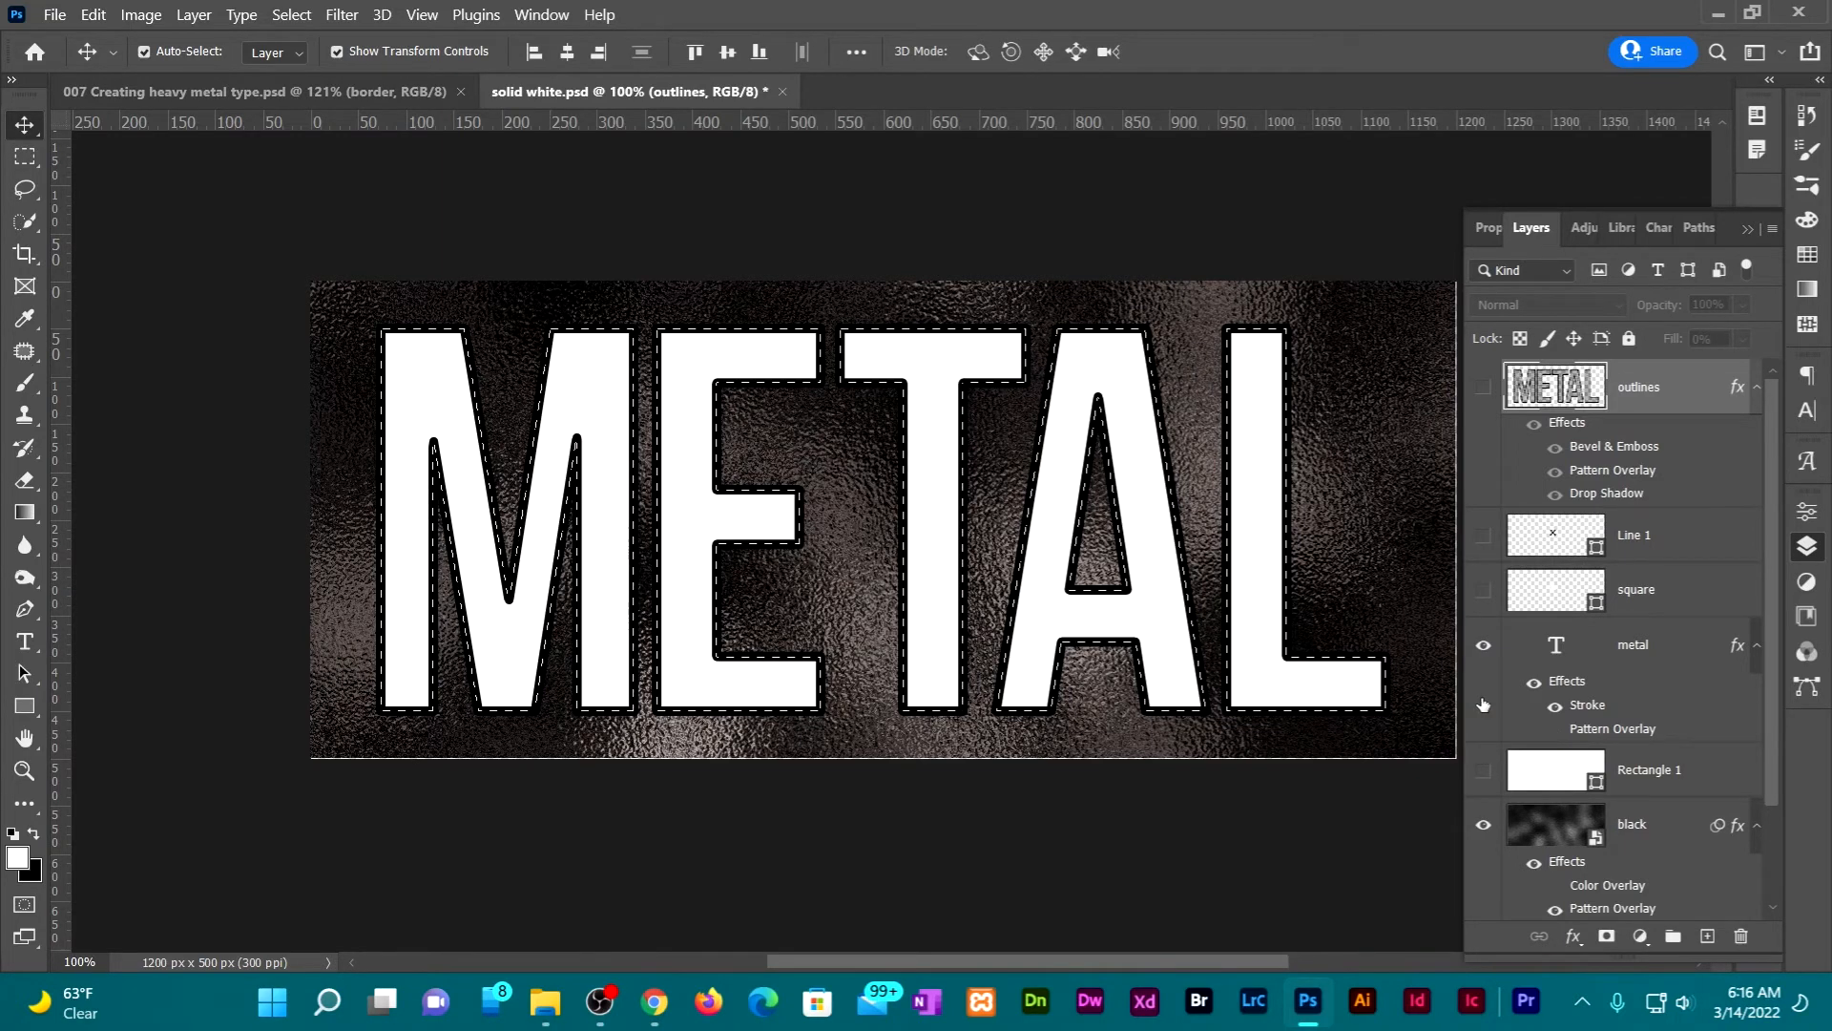
key("ctrl+shift+n")
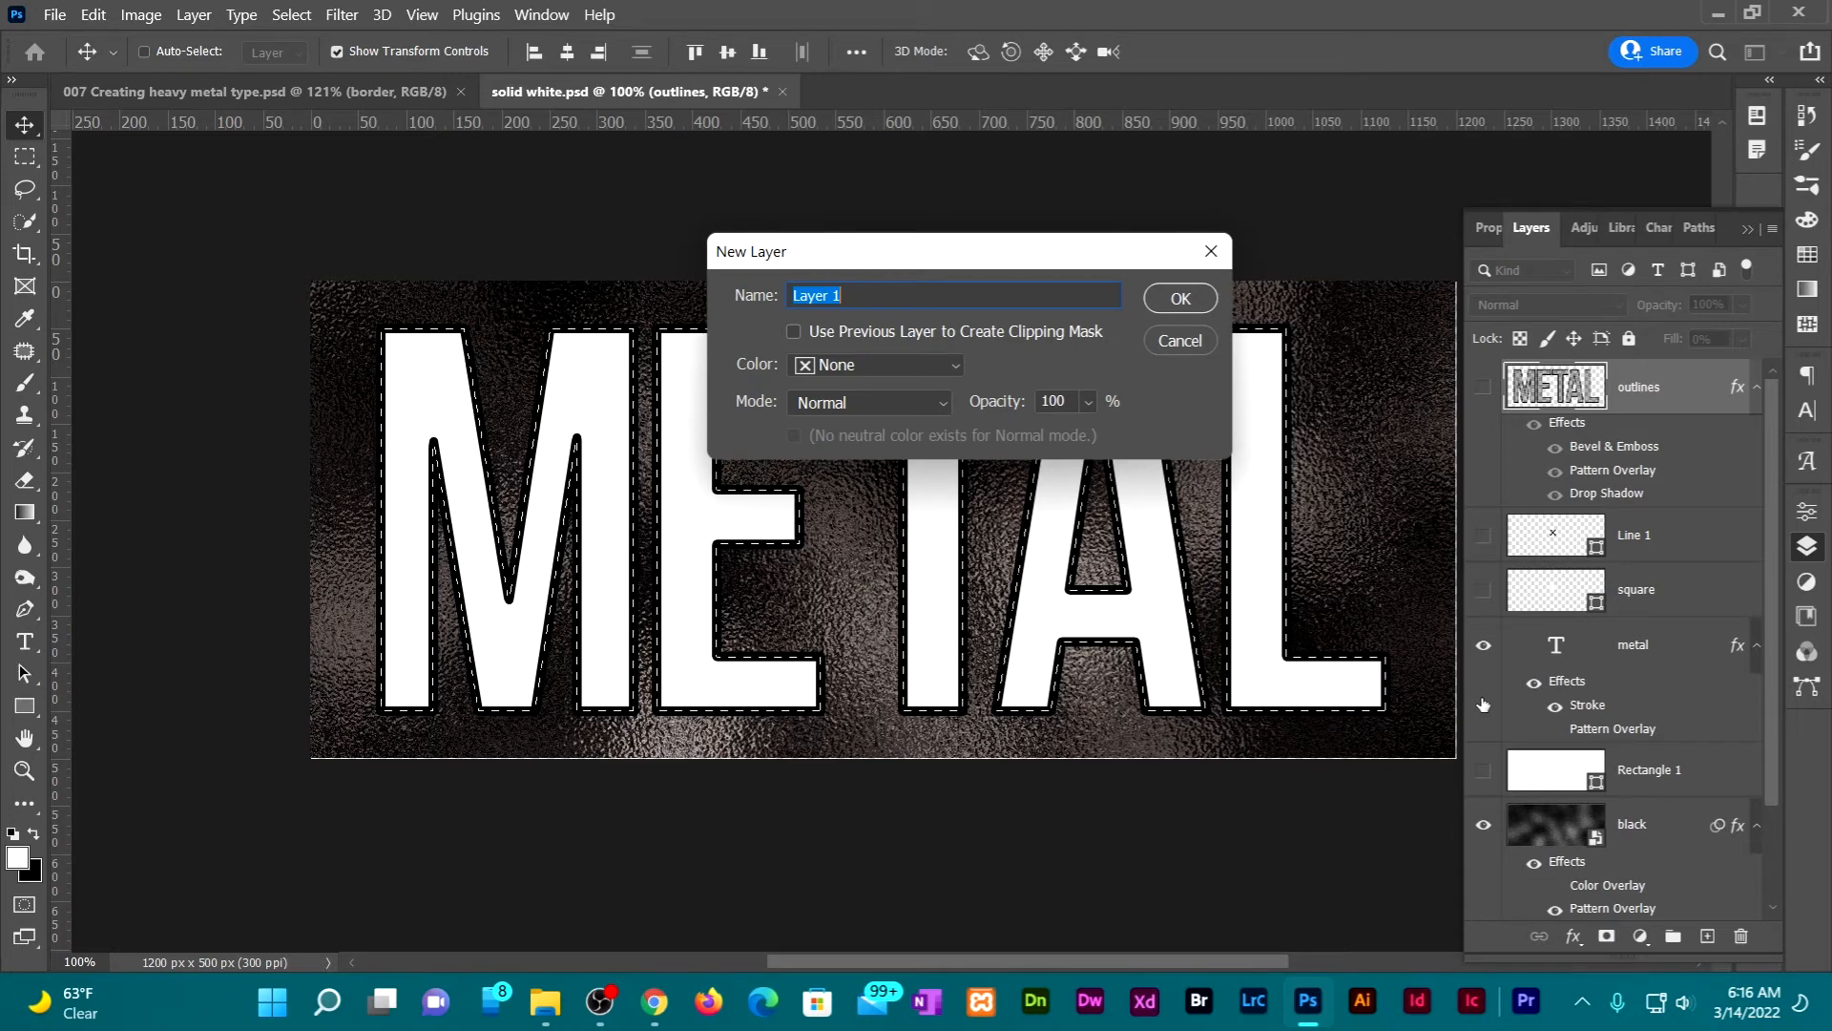
type("bord")
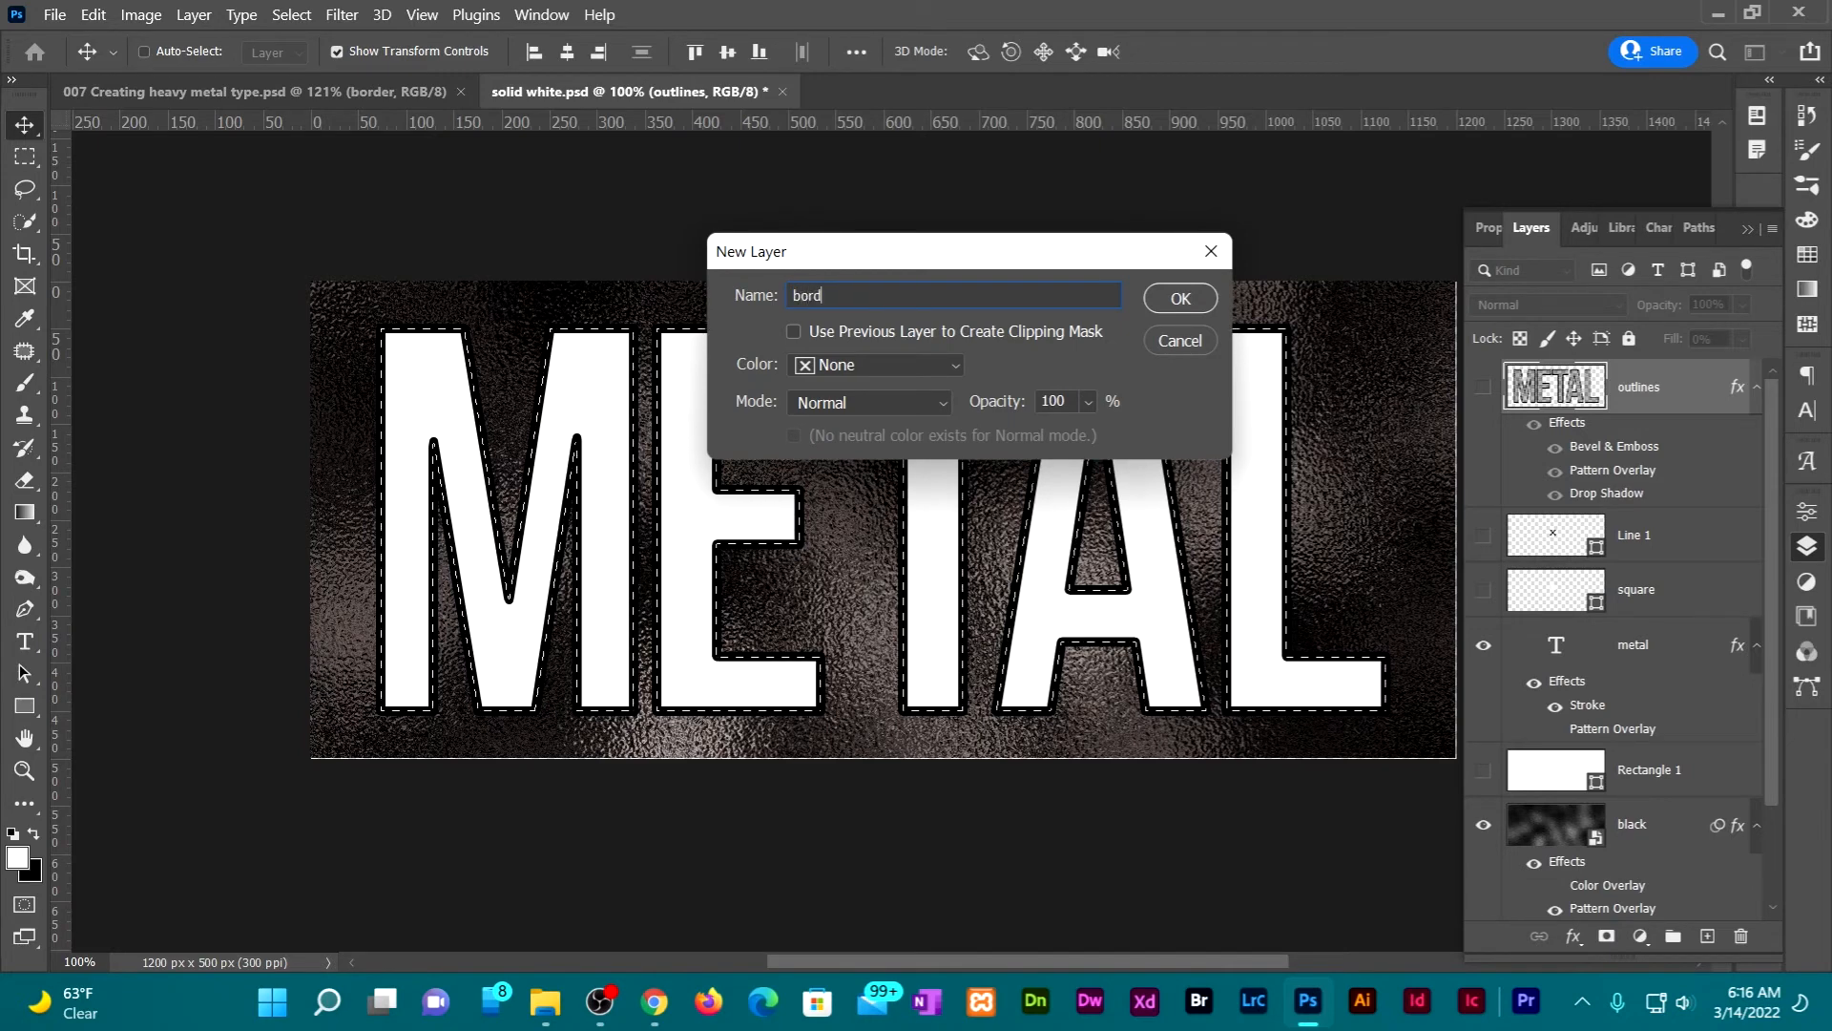
type("er")
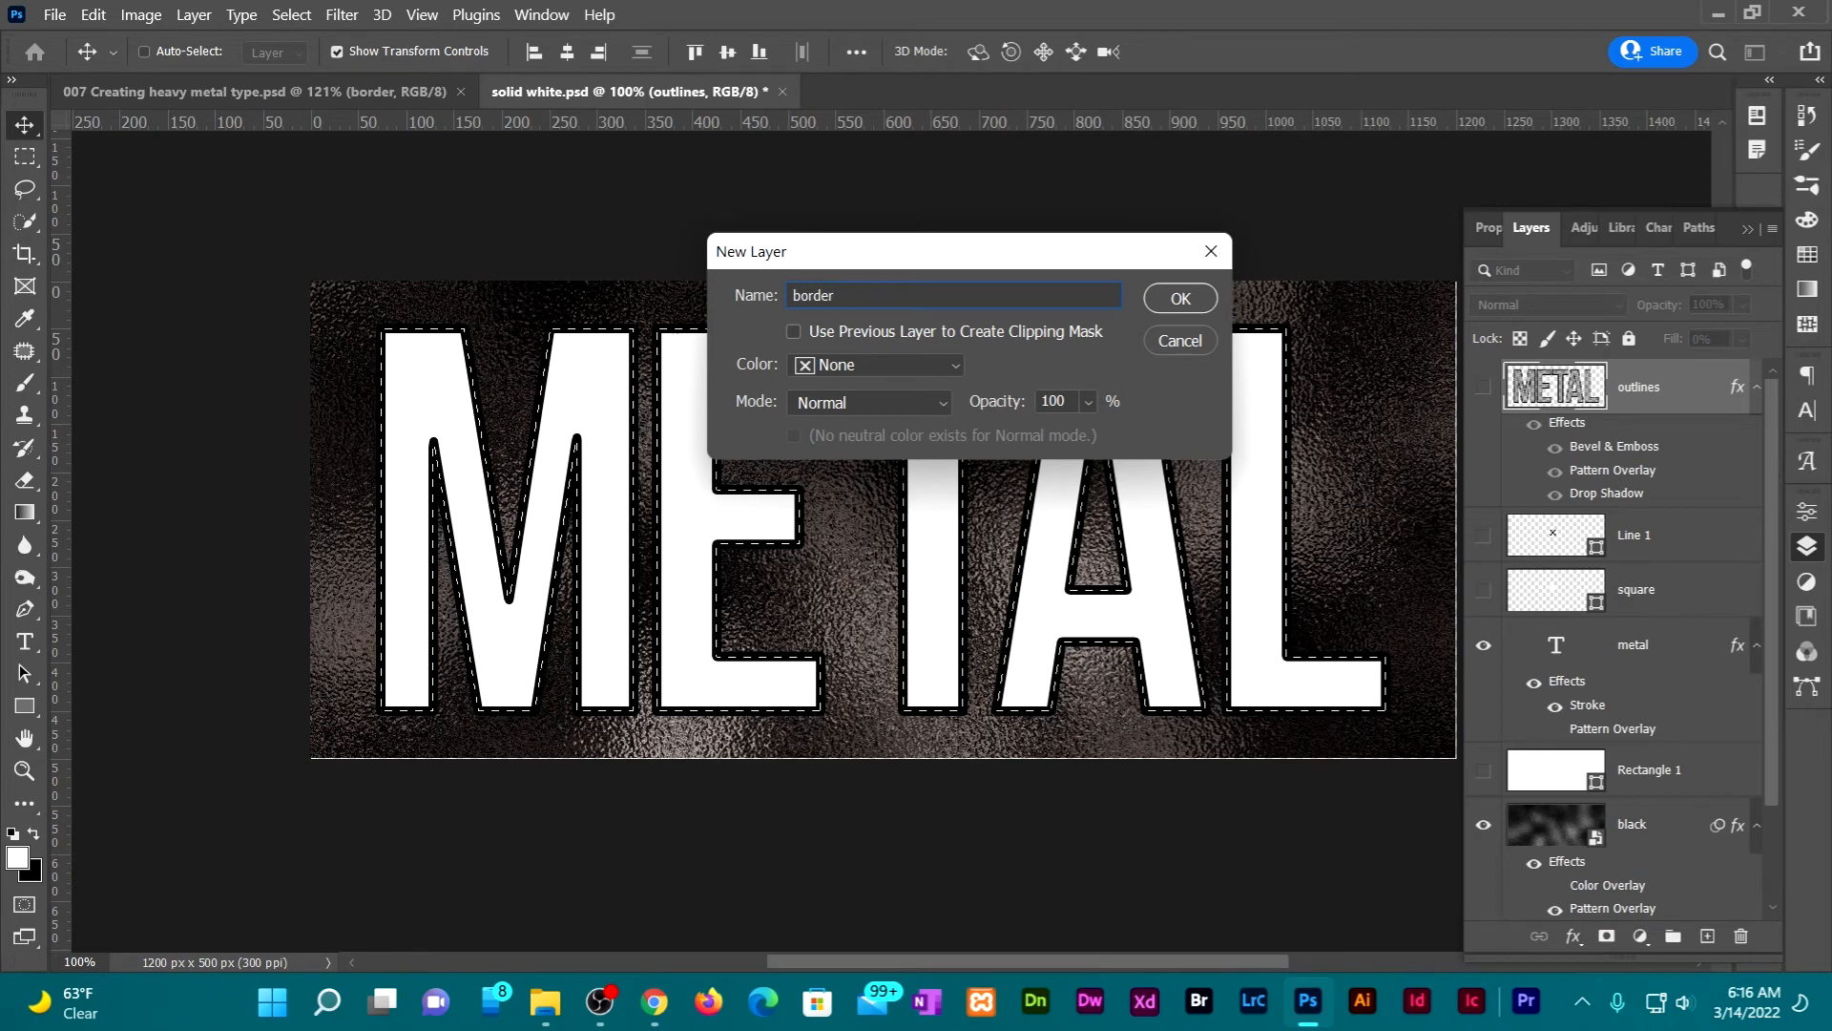
key("Return")
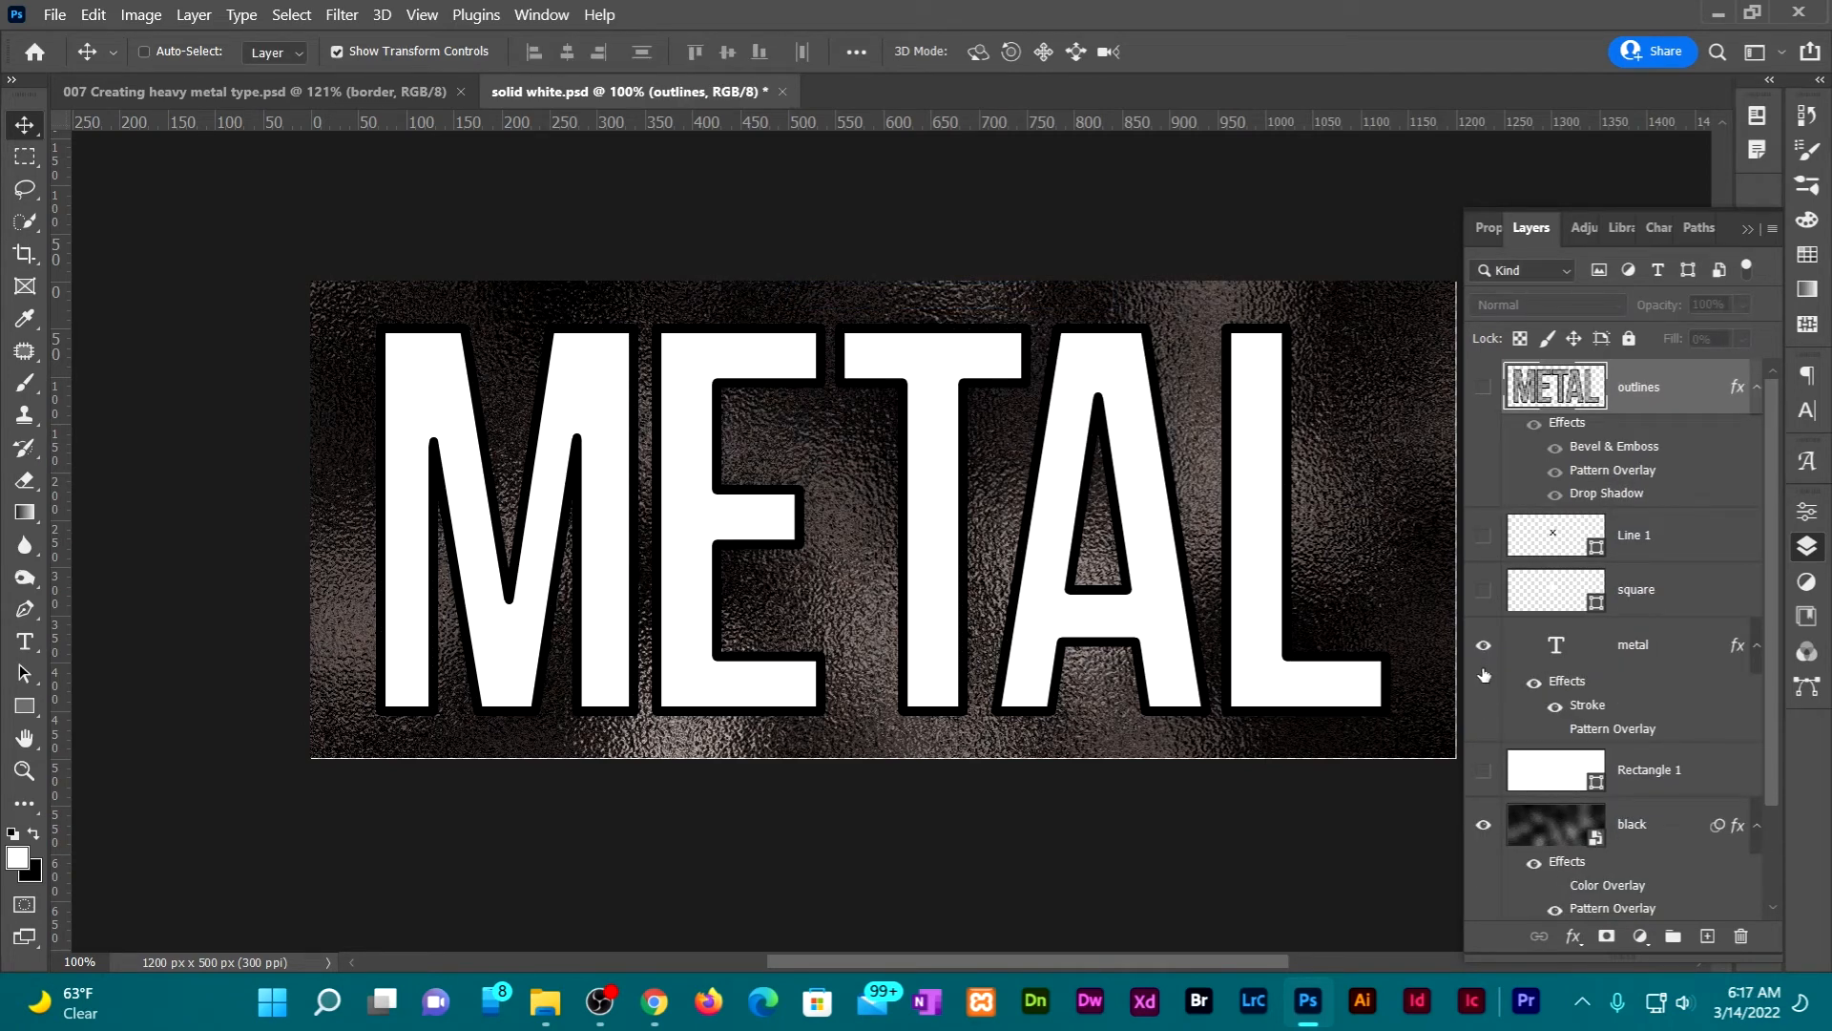
With the Rectangle 1 layer shown, load the RGB channel as a selection, invert it to select the letter strokes, and hide the metal text layer
left_click(1482, 773)
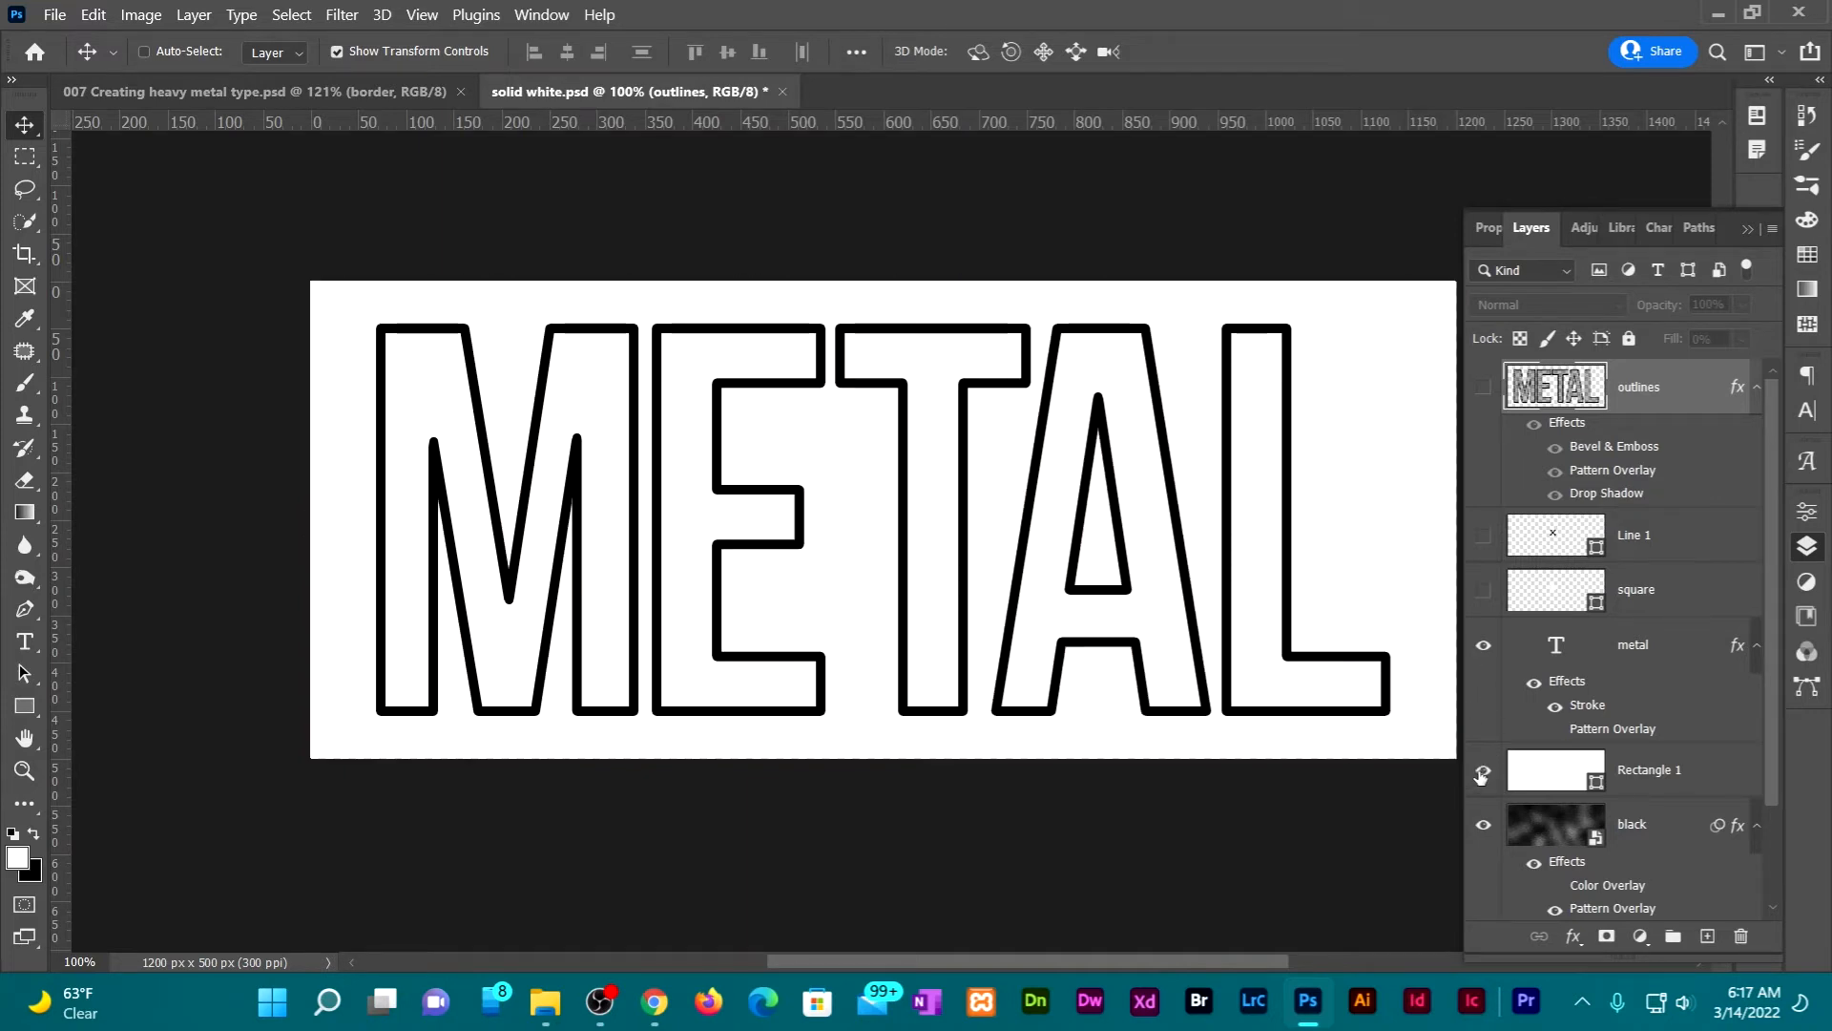
left_click(1807, 653)
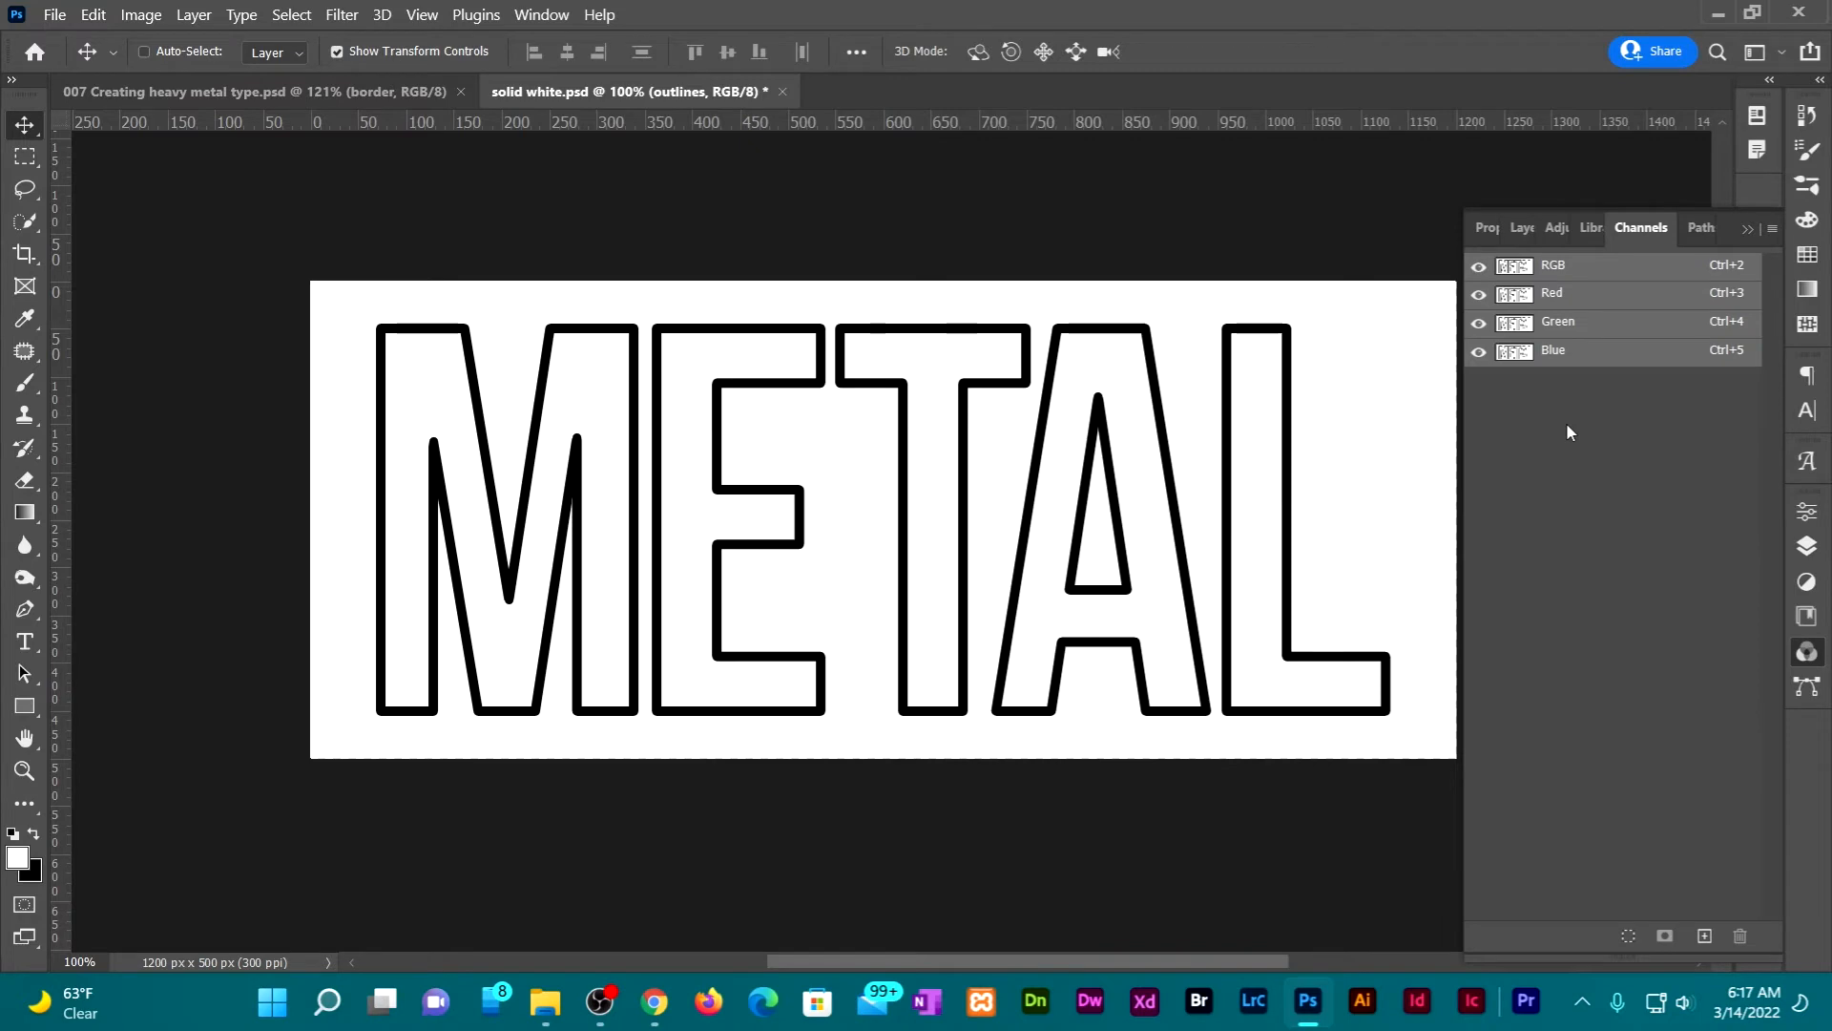
left_click(1588, 269, "ctrl")
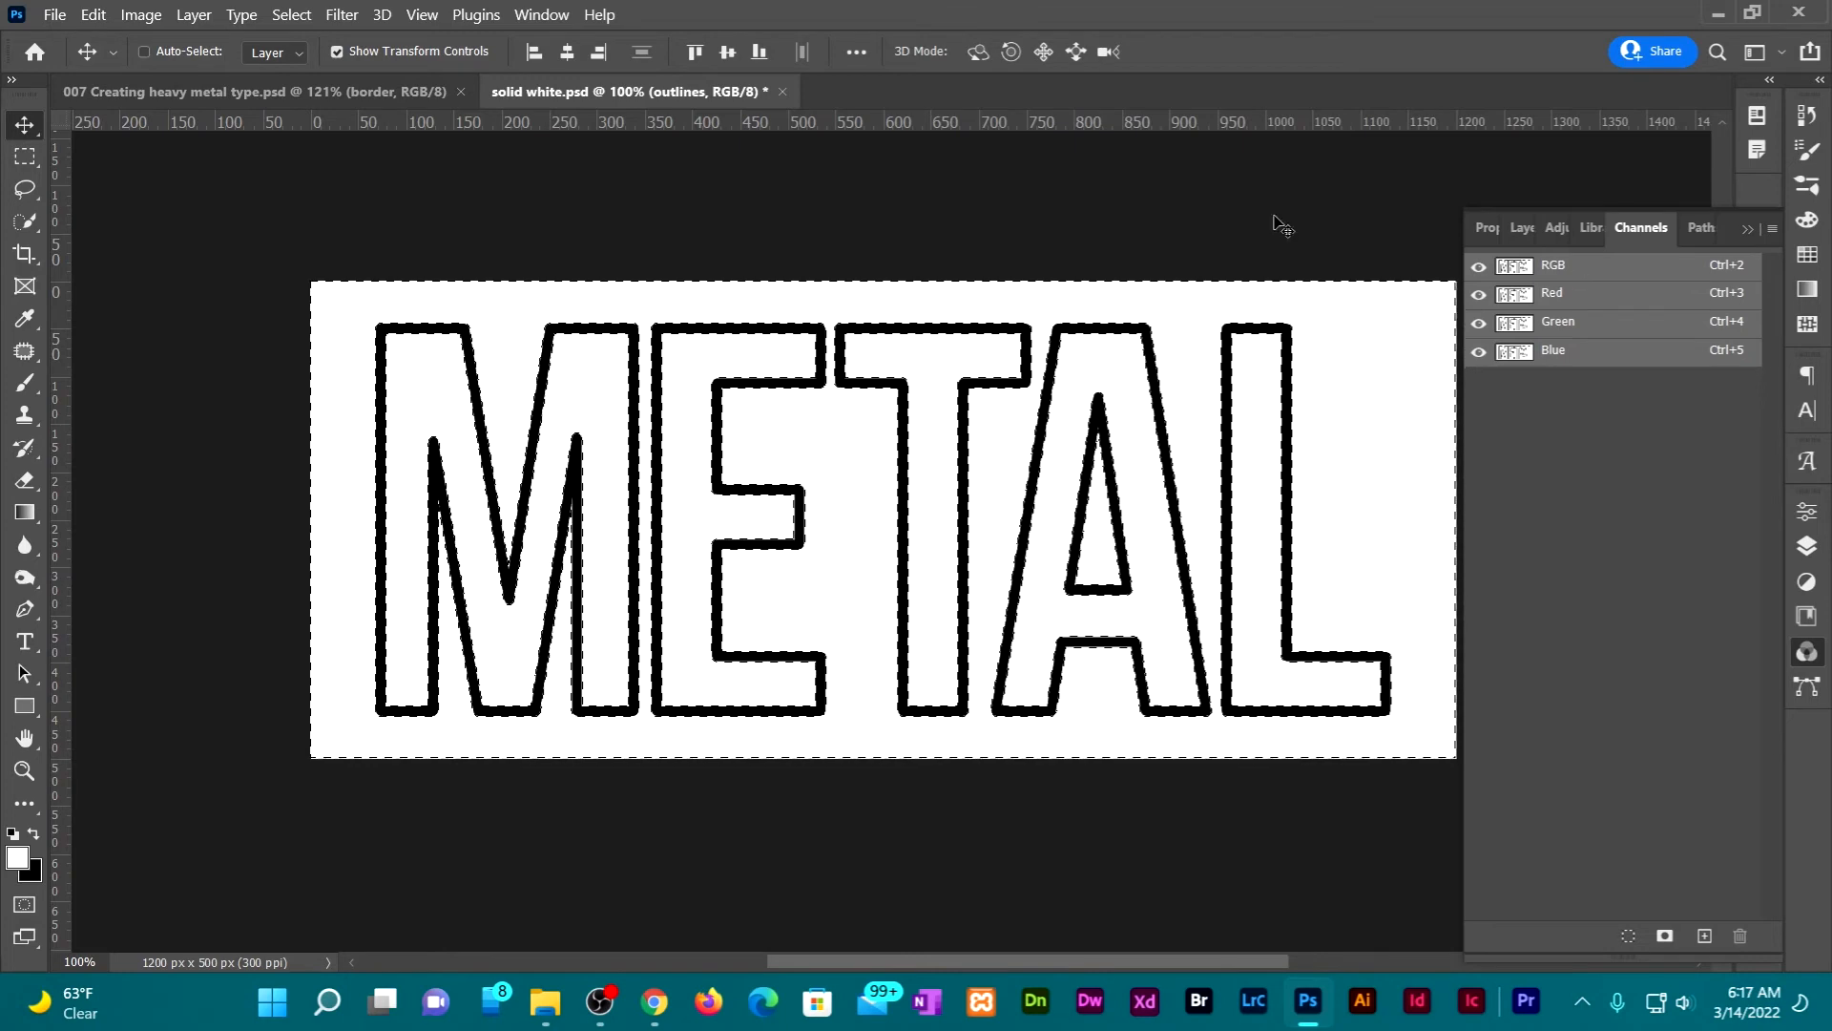
left_click(288, 16)
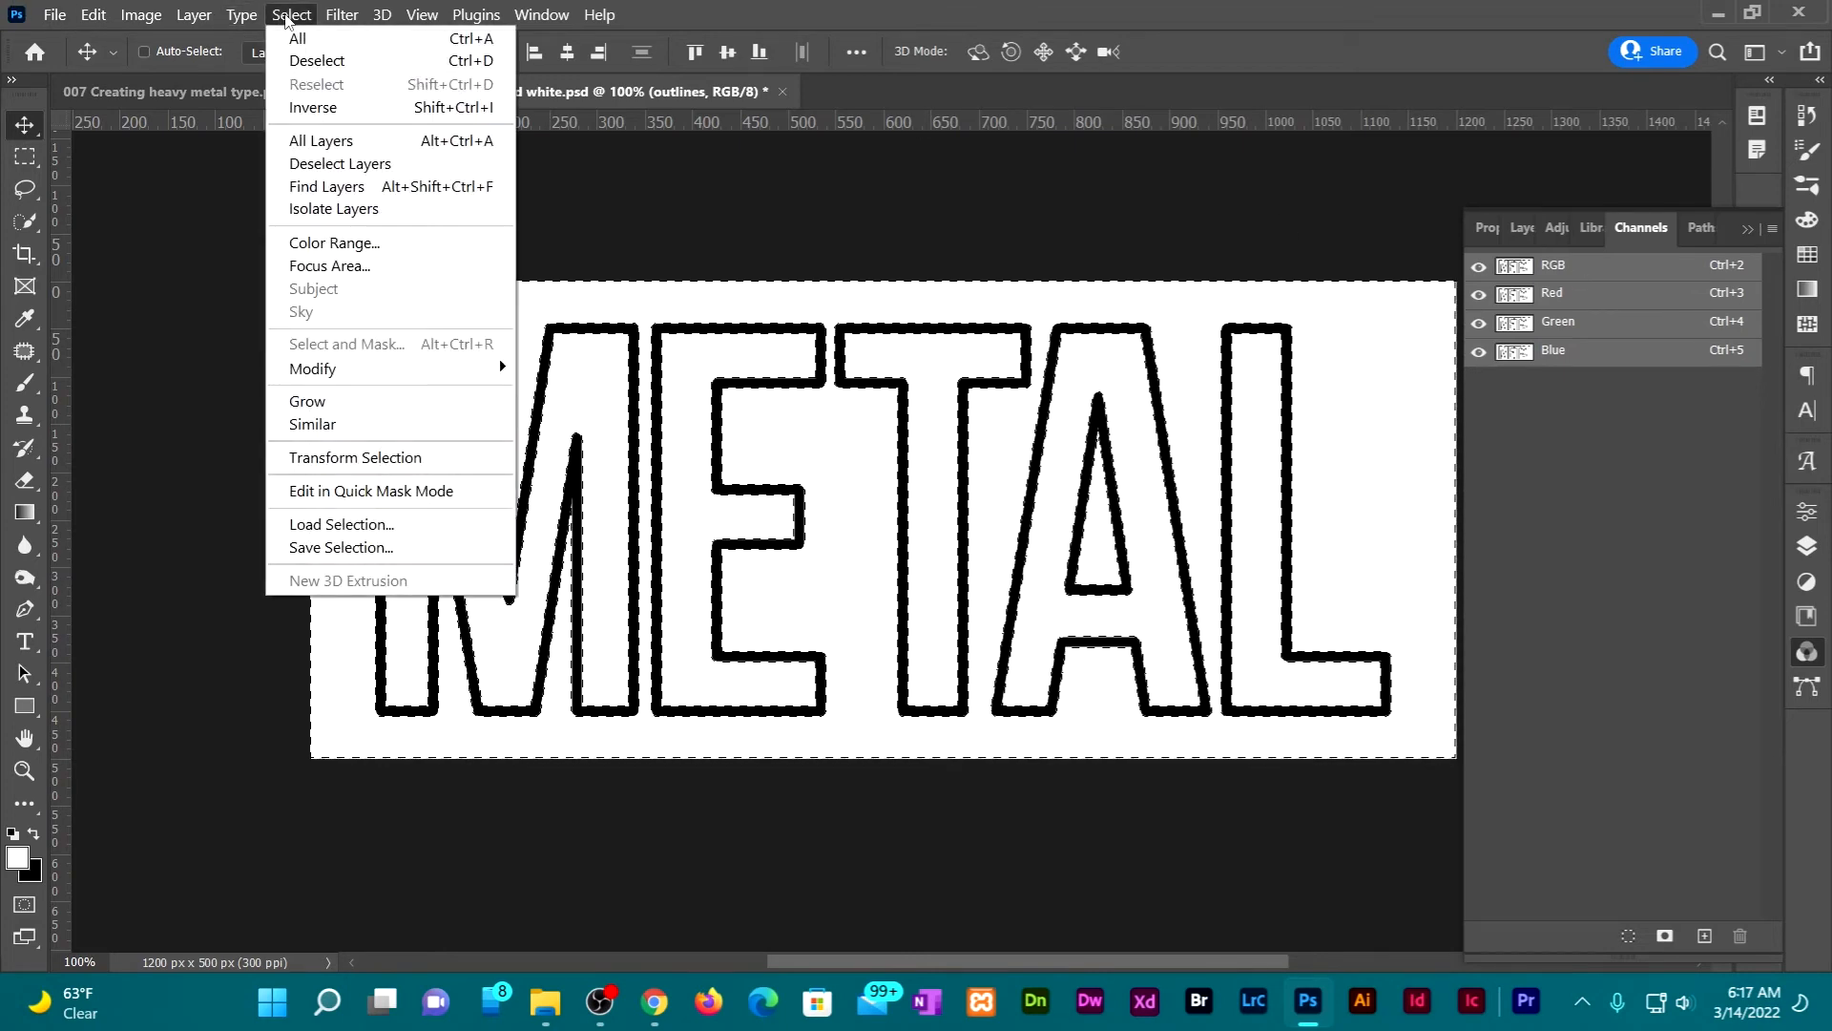
left_click(330, 101)
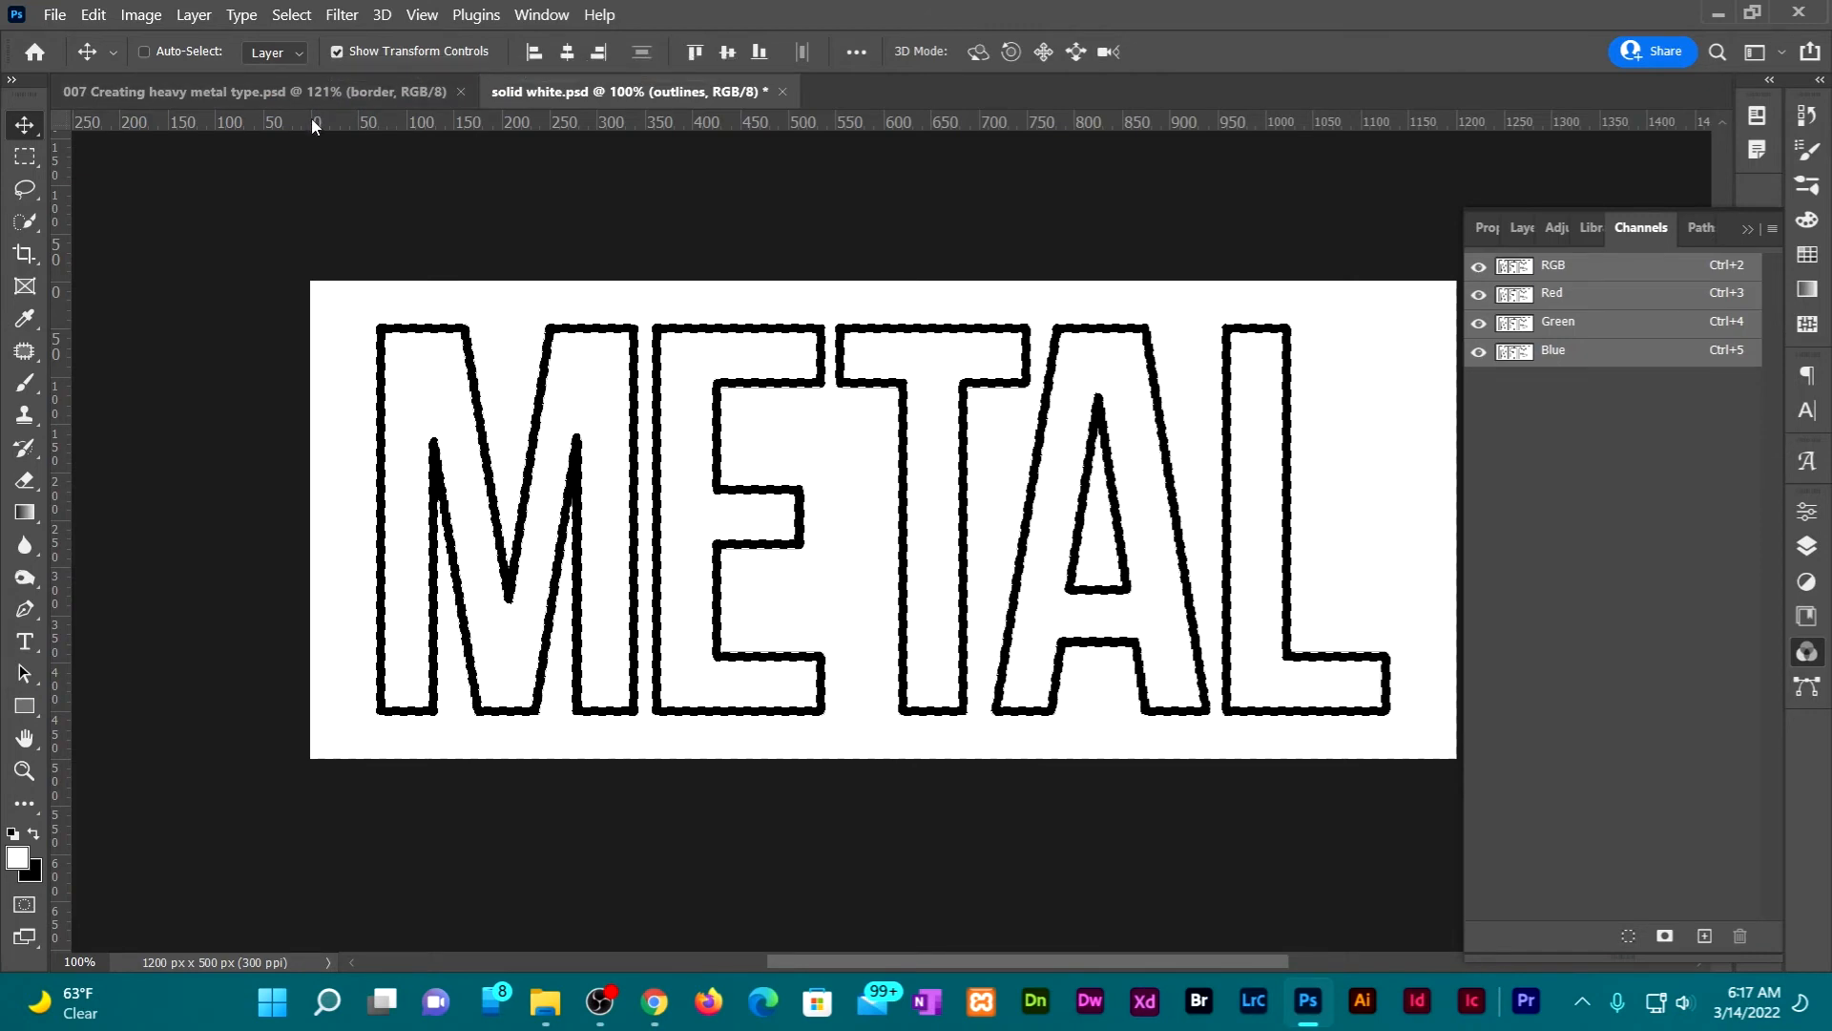
left_click(1807, 545)
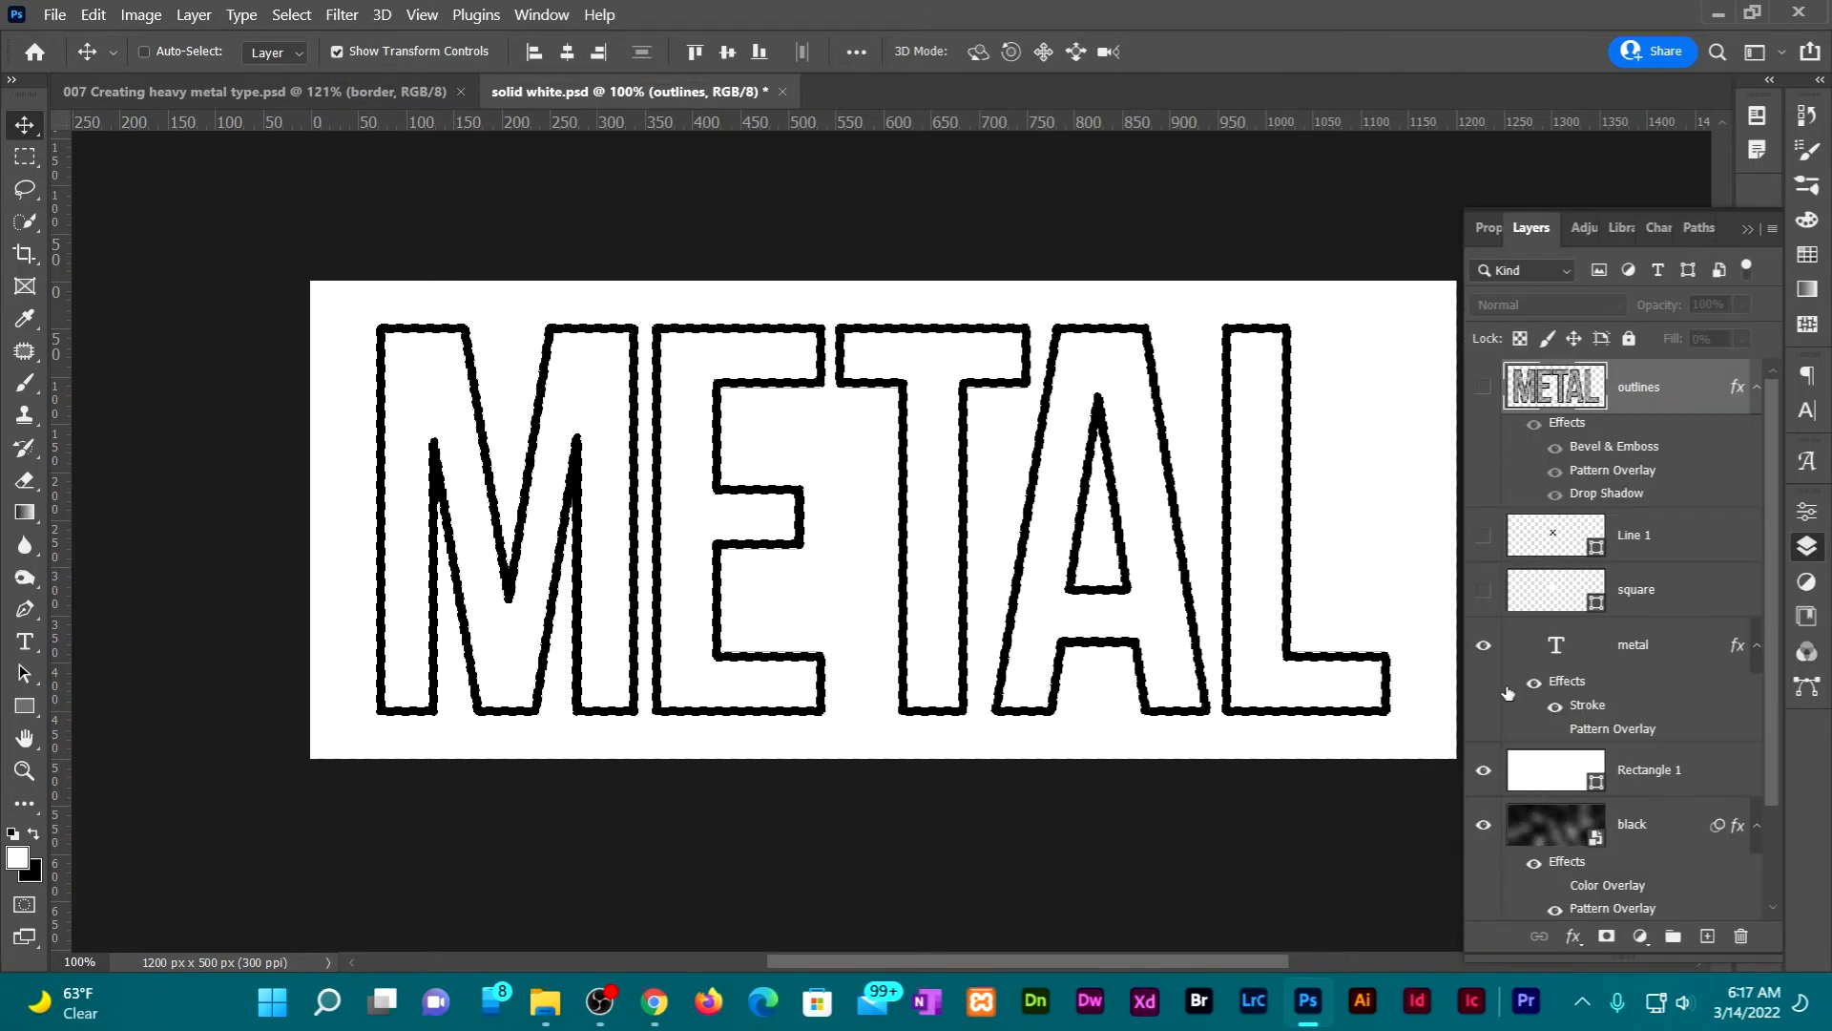
left_click(1485, 648)
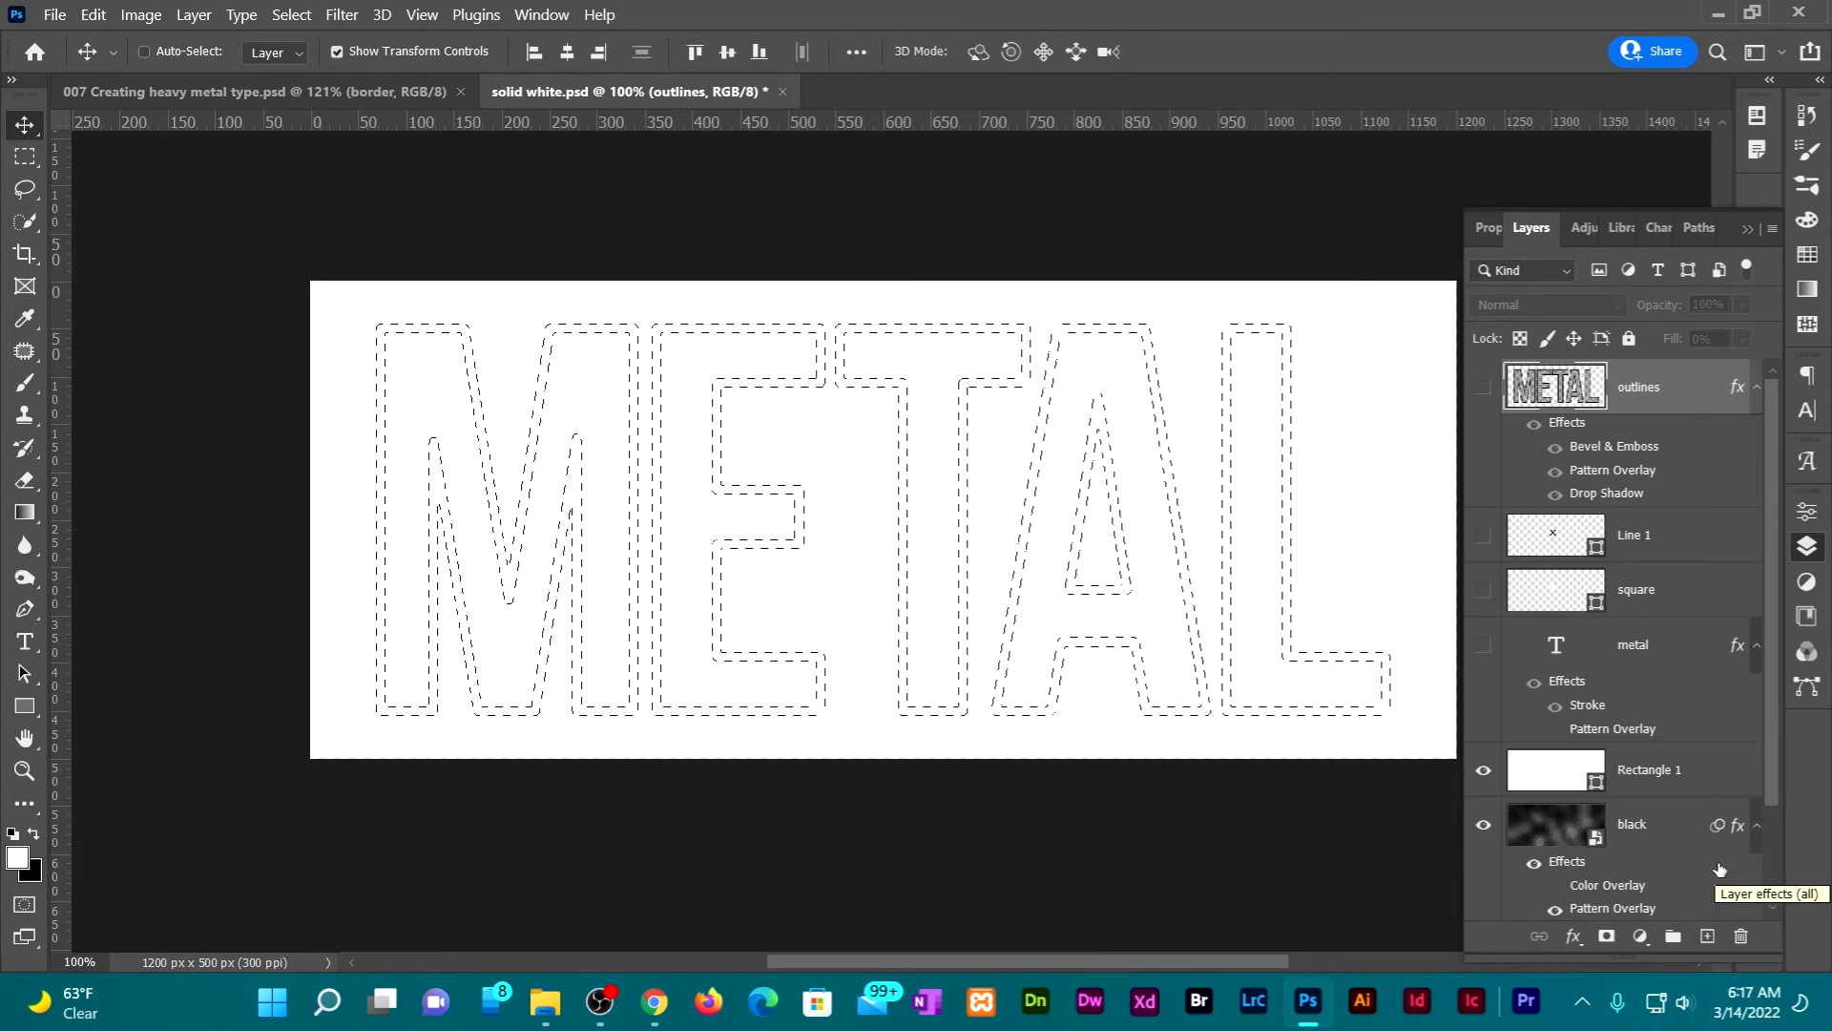
Create a new layer named border above outlines and fill the selection with the black background color
key("ctrl")
key("ctrl+shift+n")
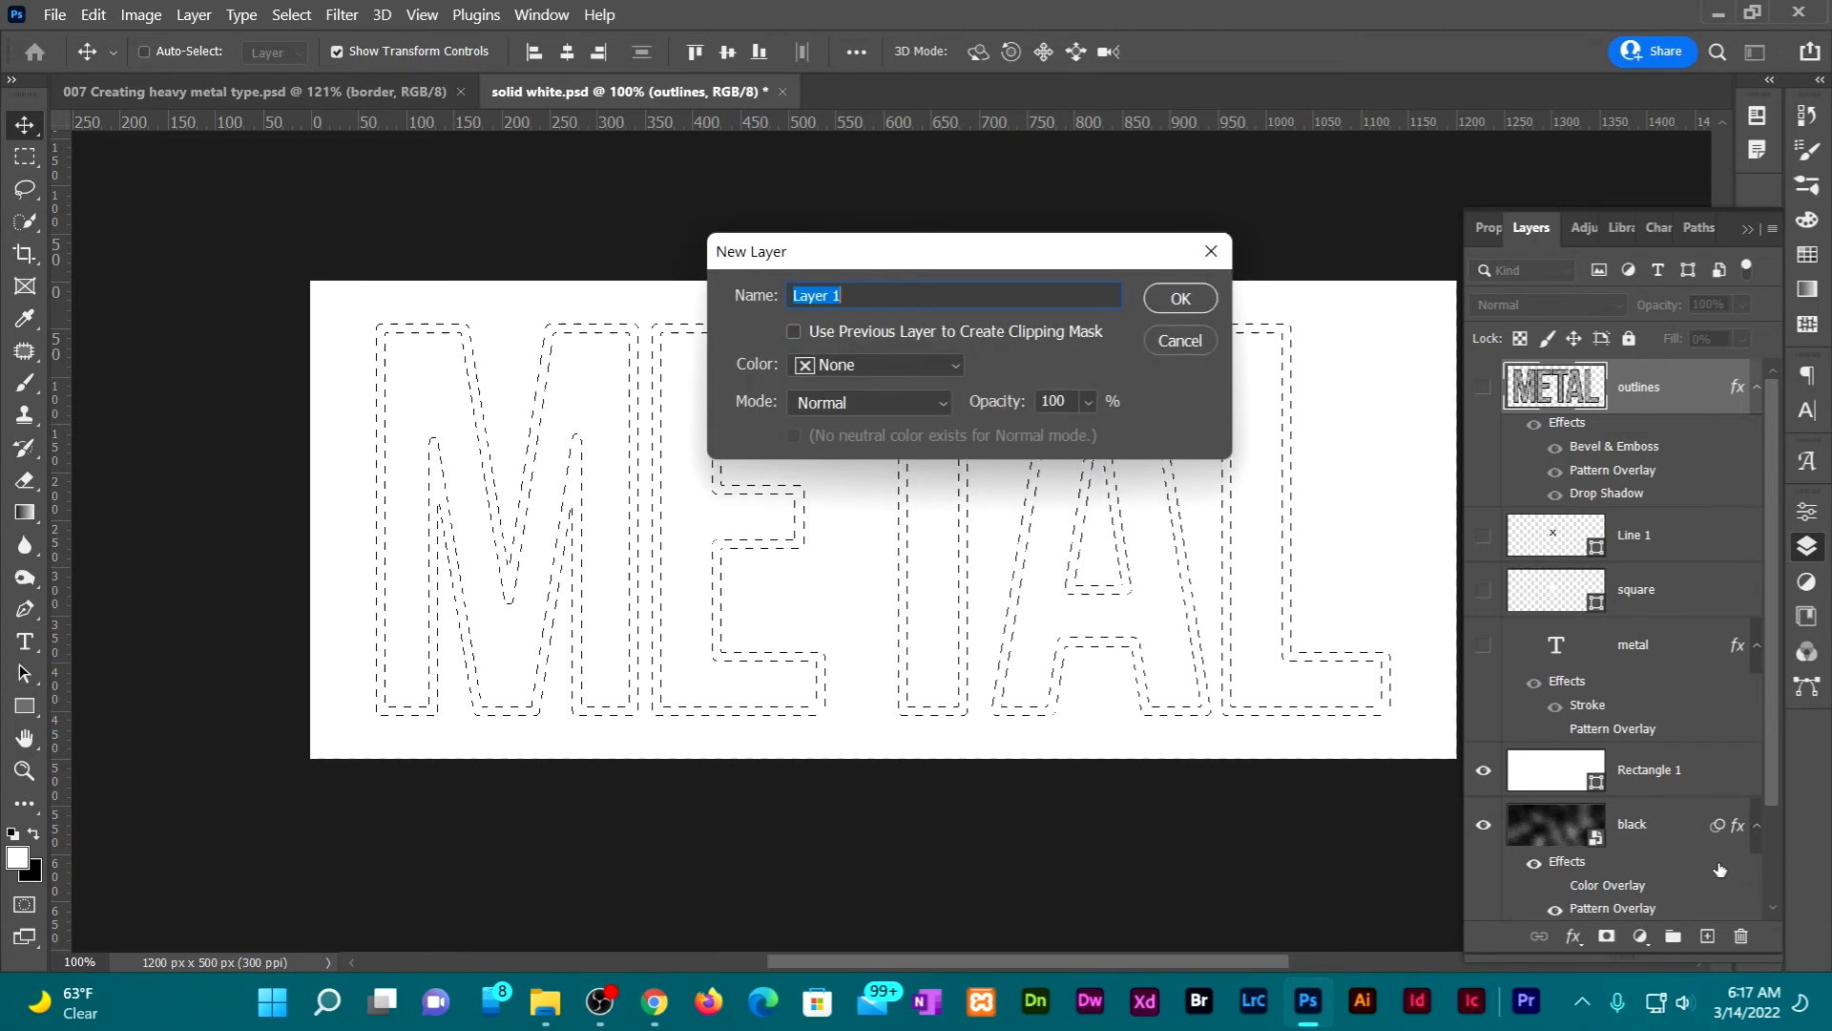
type("border")
key("Return")
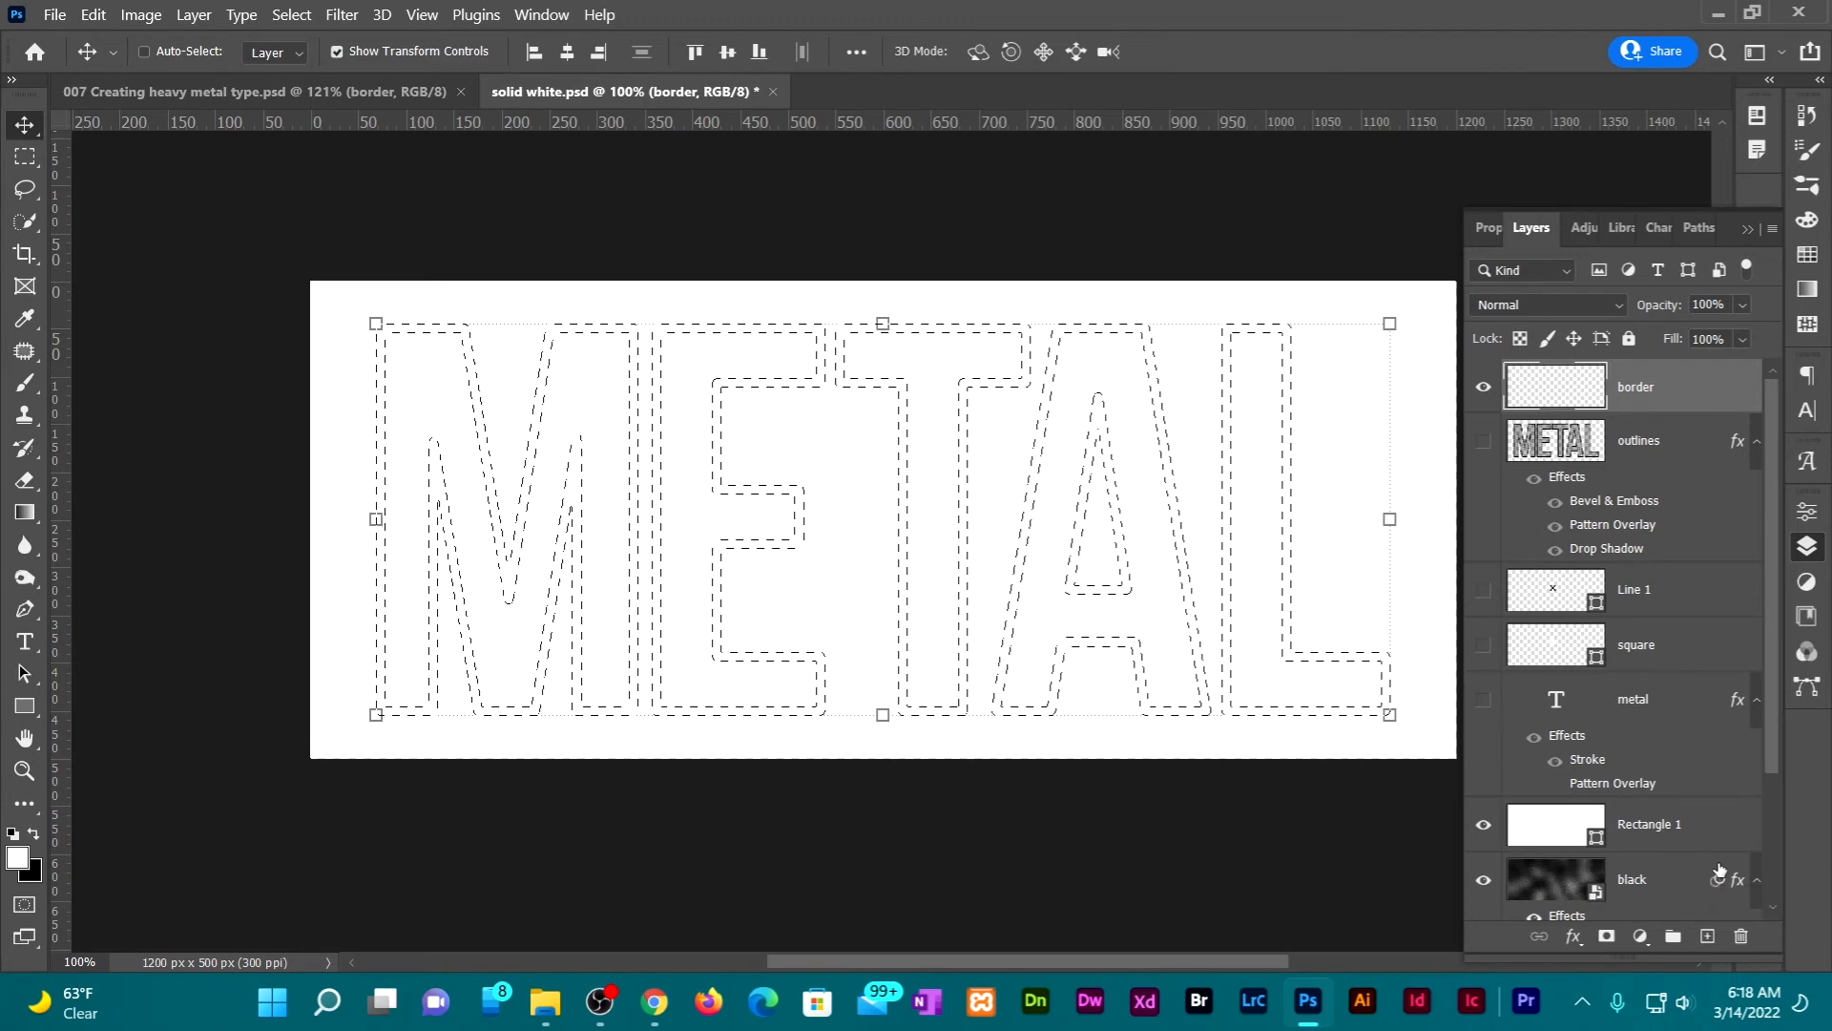
key("ctrl")
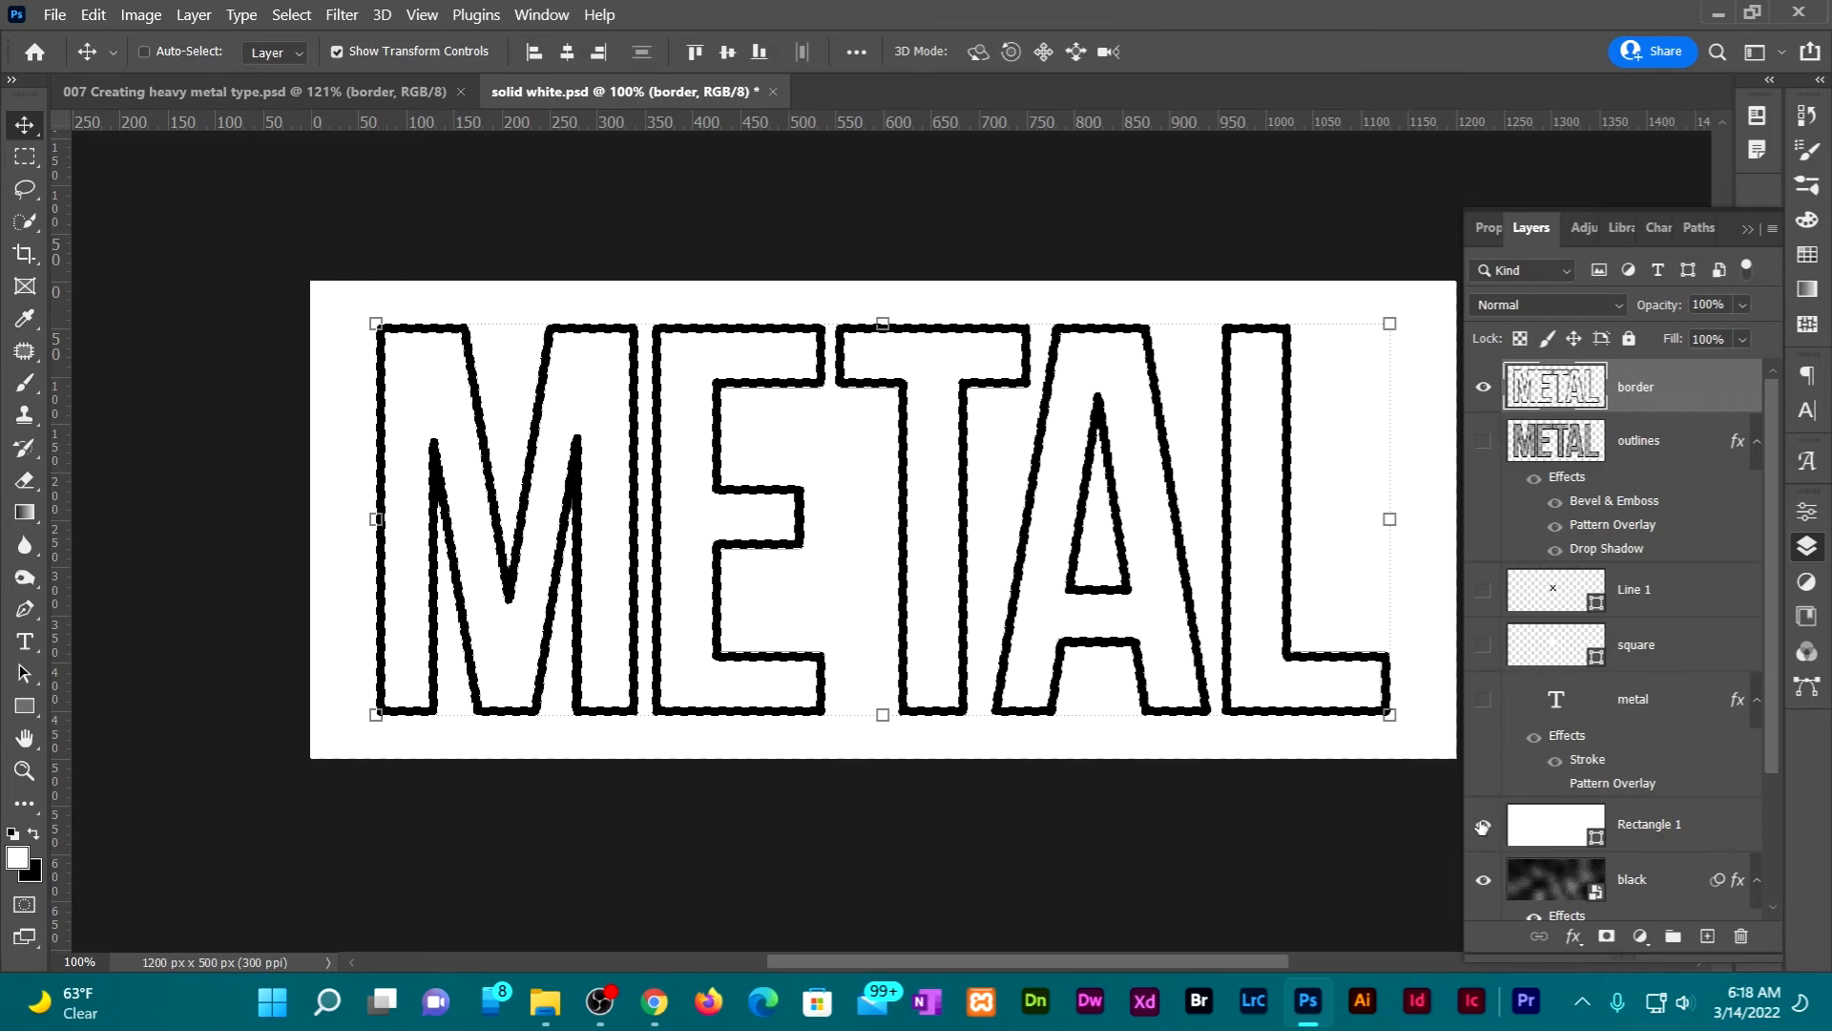
Hide the Rectangle 1 layer, clear the letter stroke selection, and show the outlines layer again
left_click(1483, 826)
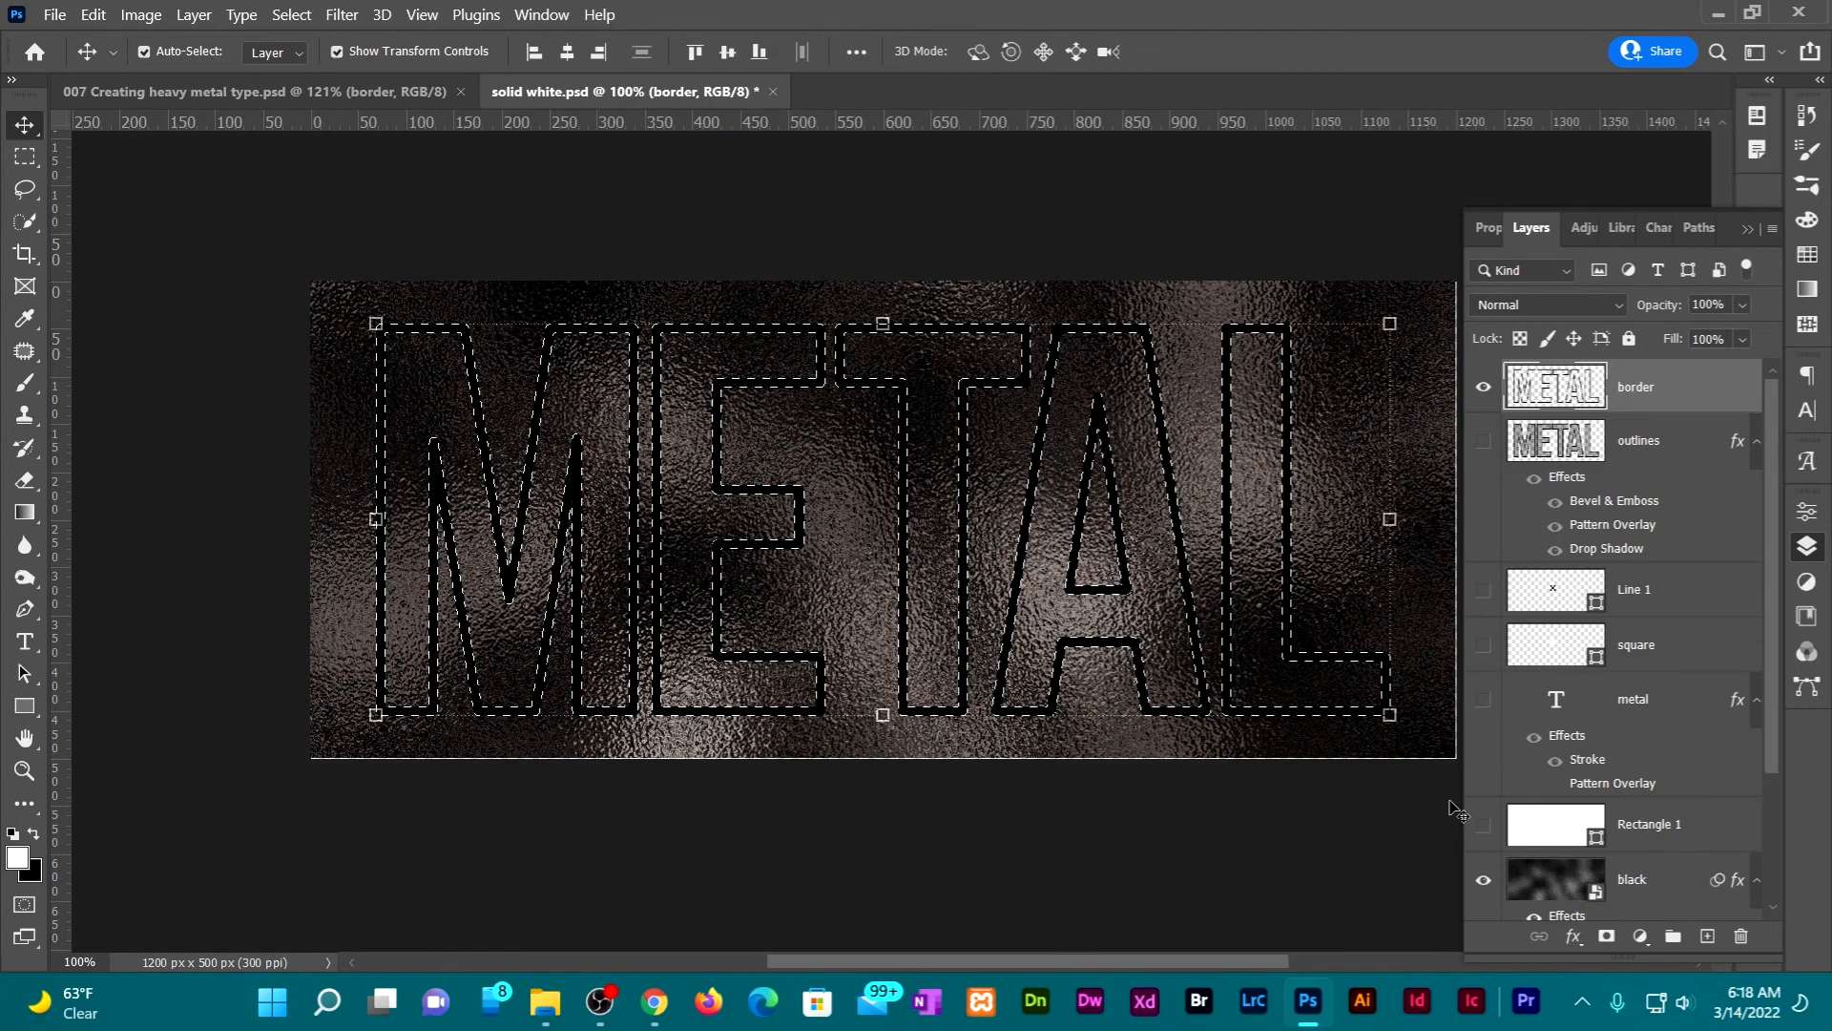
key("ctrl+d")
left_click(1483, 442)
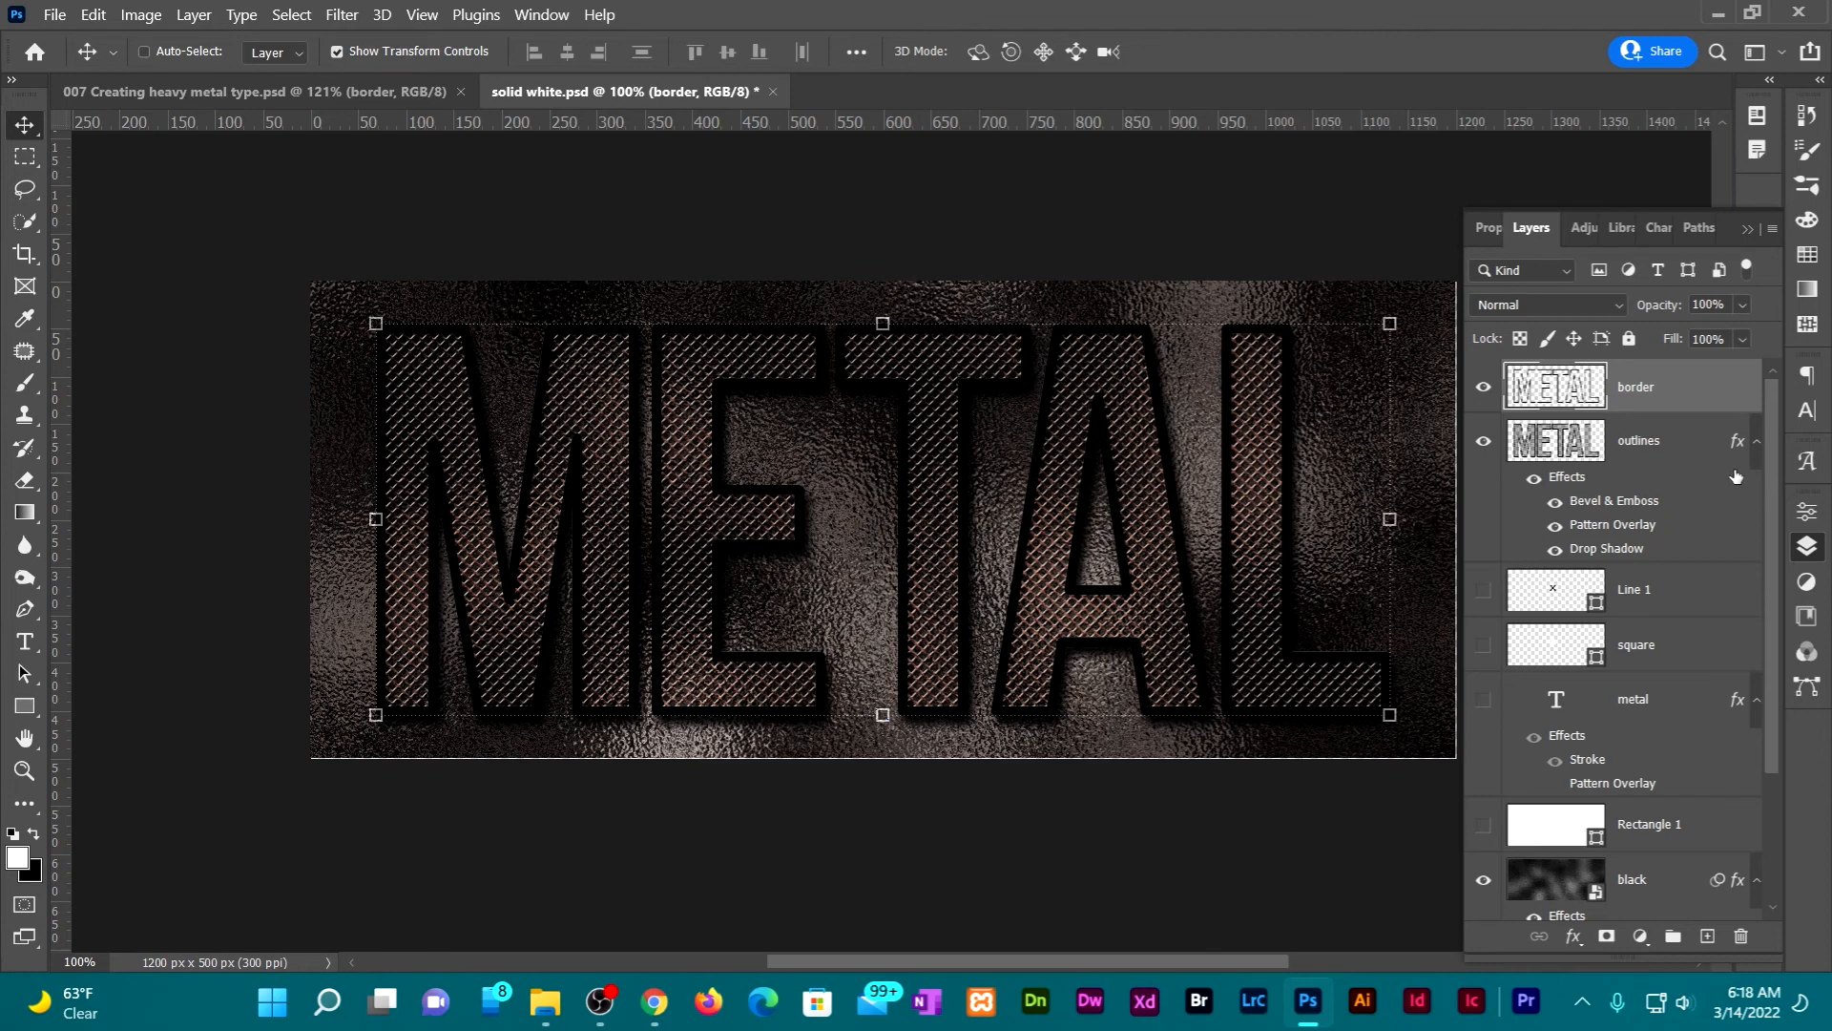
Copy the outlines layer's effects onto the border layer and set the border layer's fill to 0%
left_click_drag(1738, 444, 1728, 386)
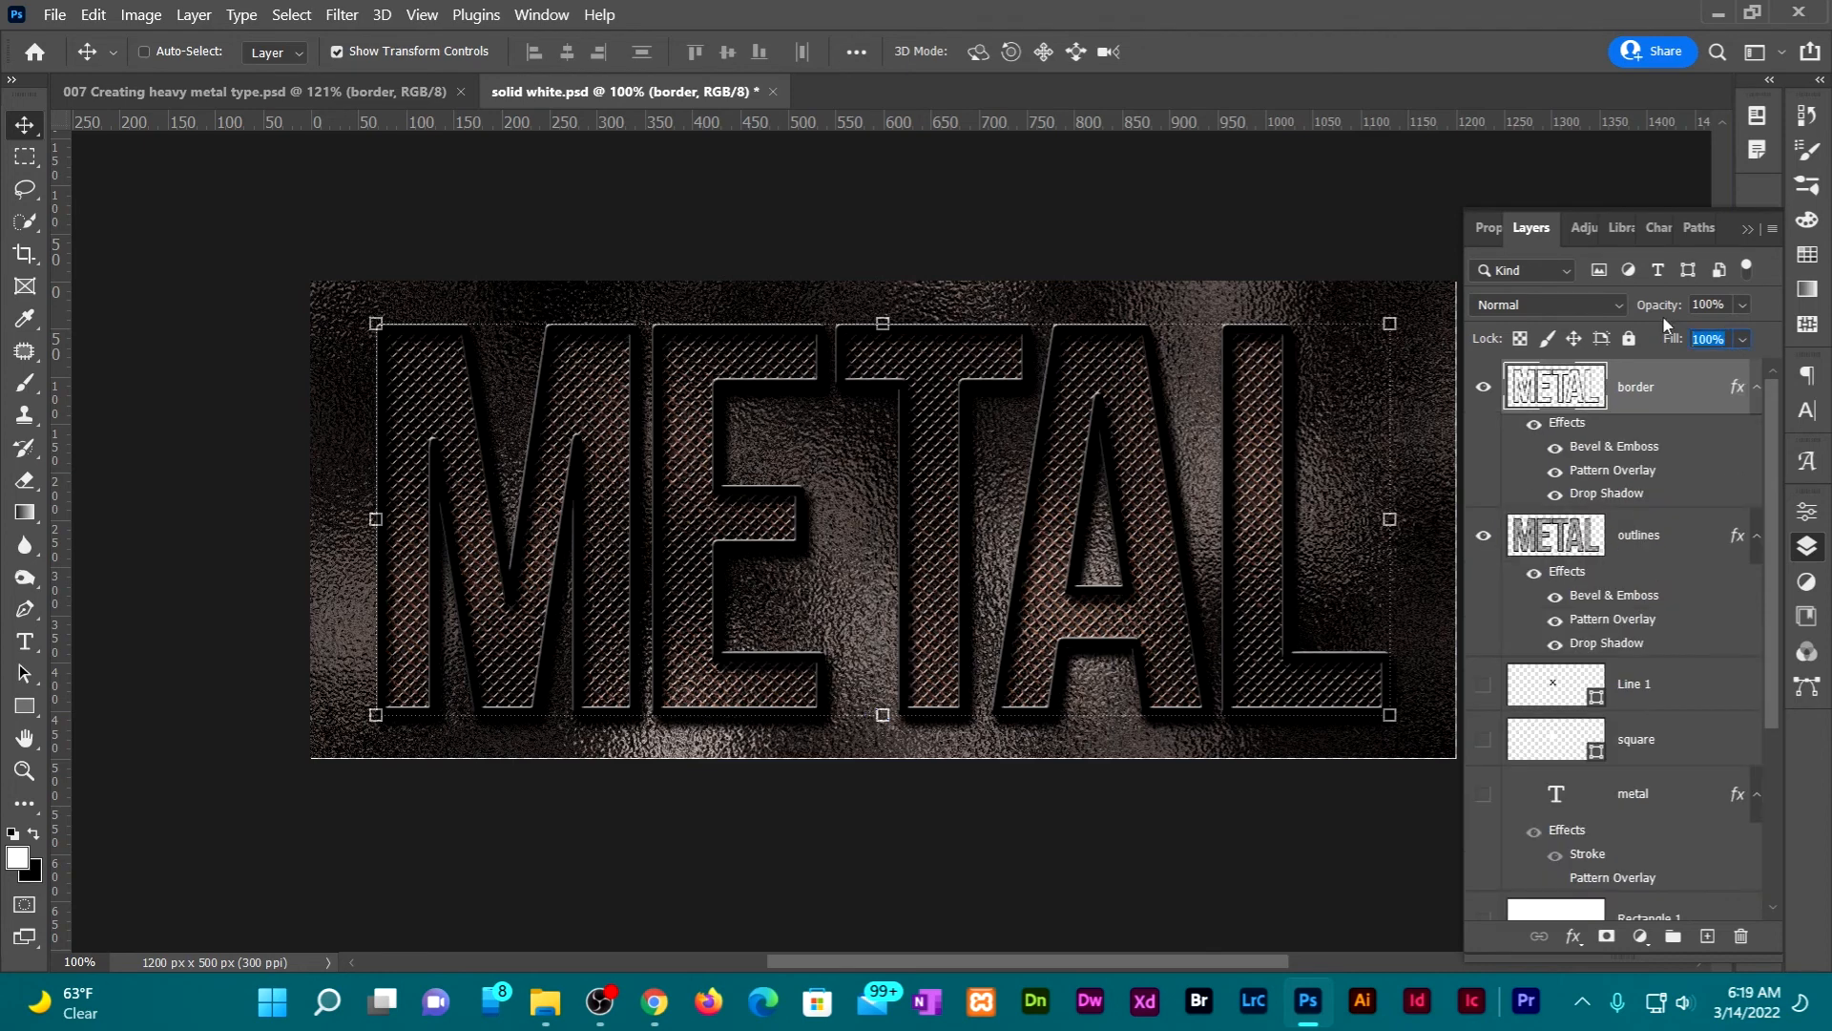
type("0")
left_click(1331, 43)
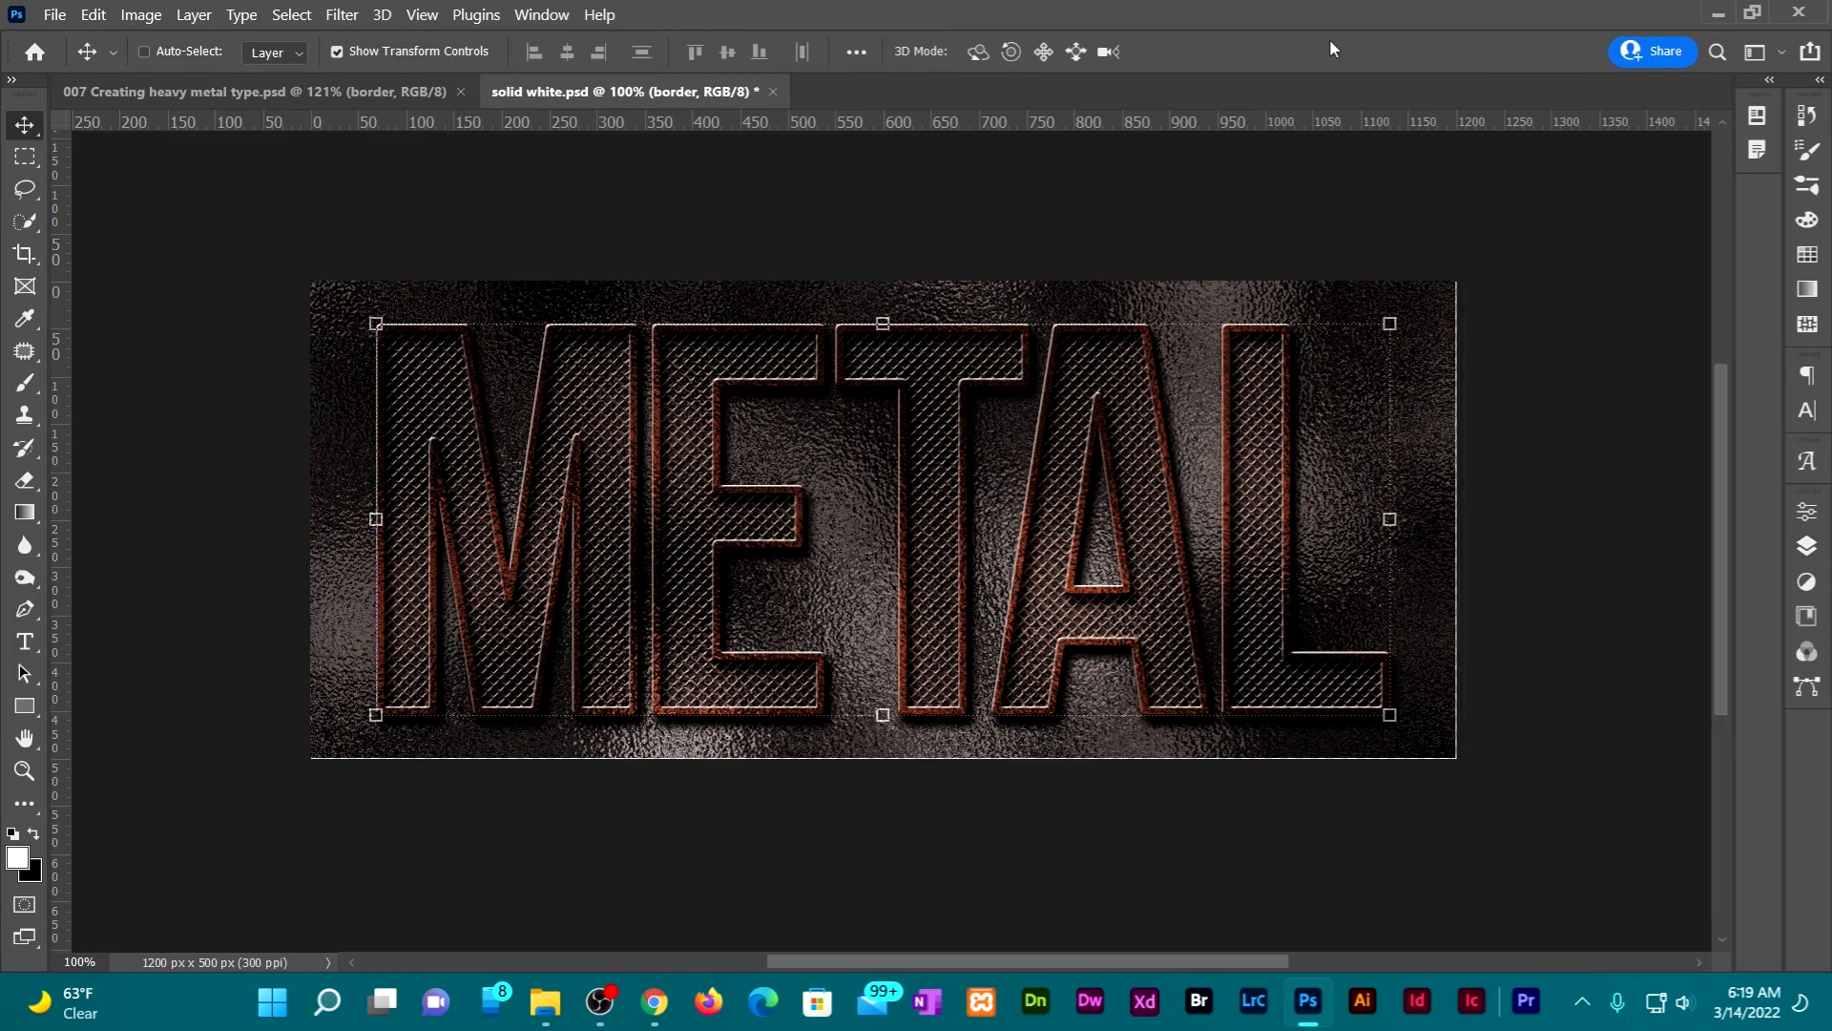
Switch to full screen mode to examine the finished metal text without the surrounding interface
key("f")
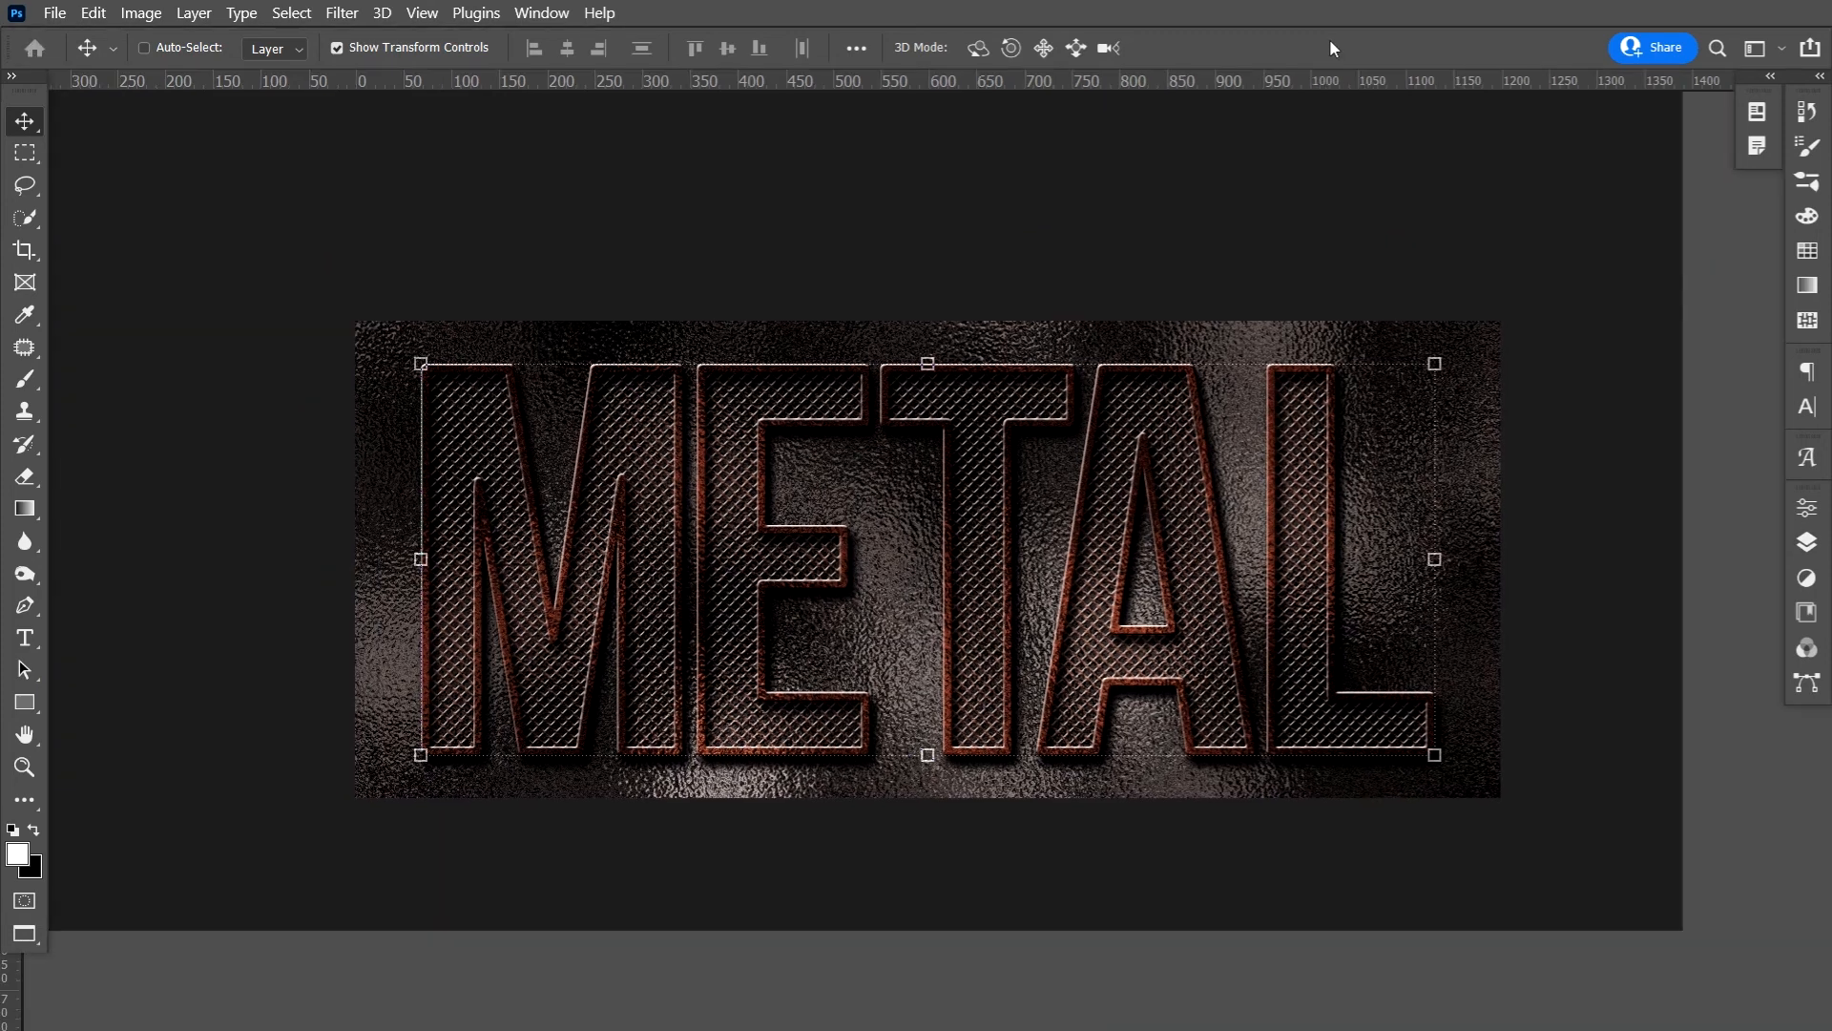
key("f")
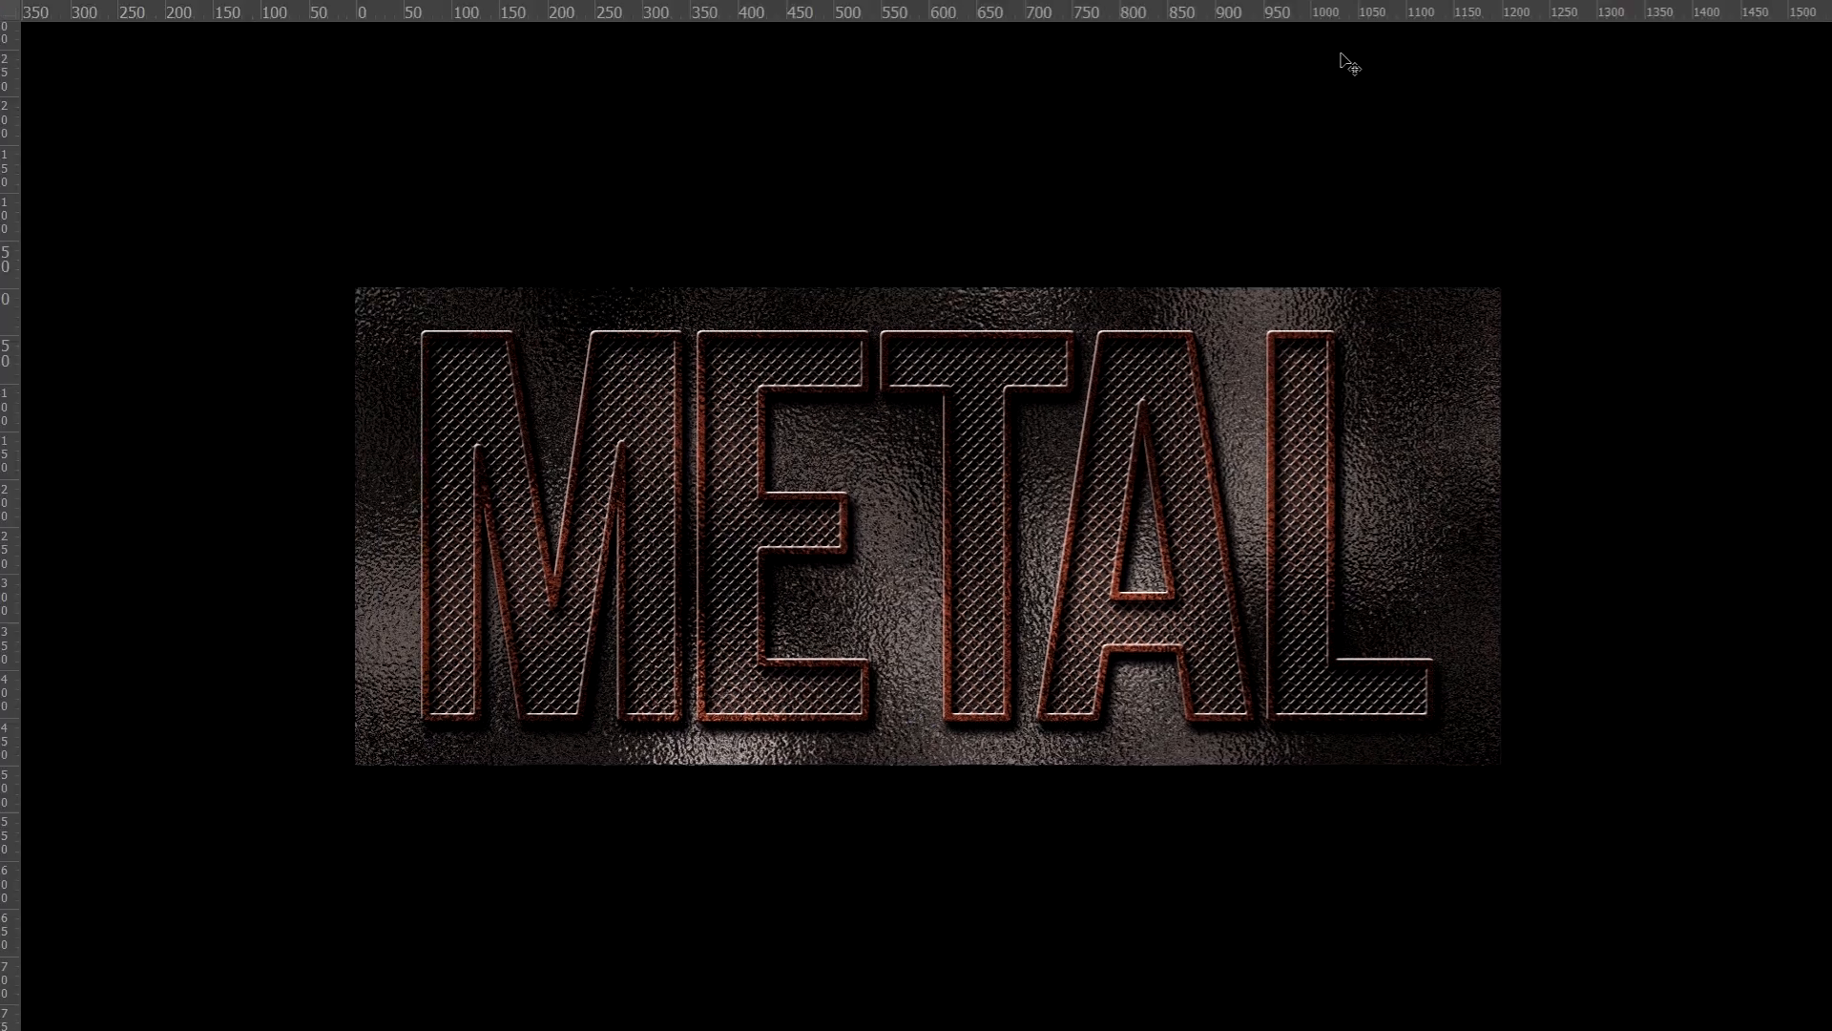